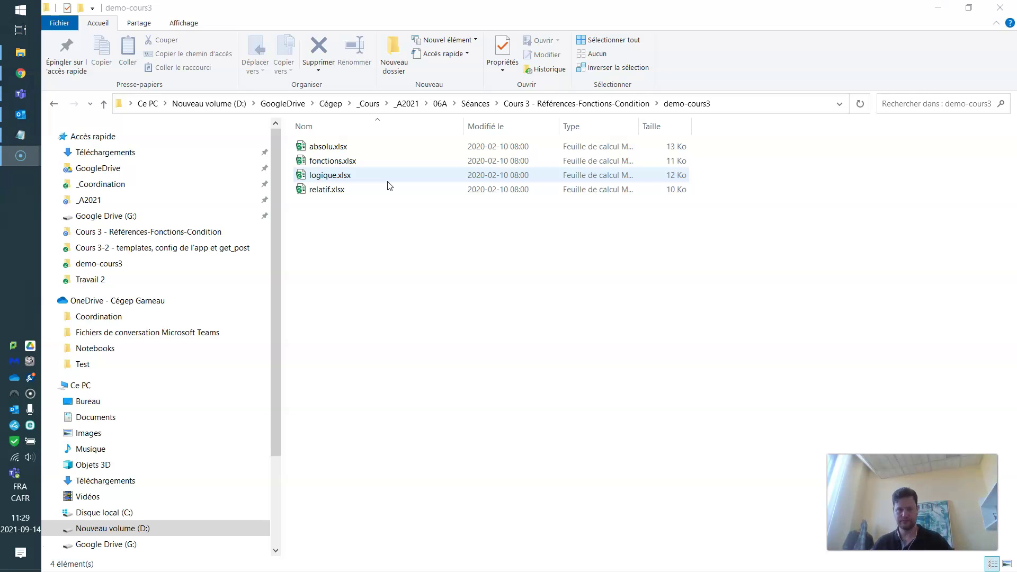
Open relatif.xlsx from the demo-cours3 folder in Excel
click(317, 191)
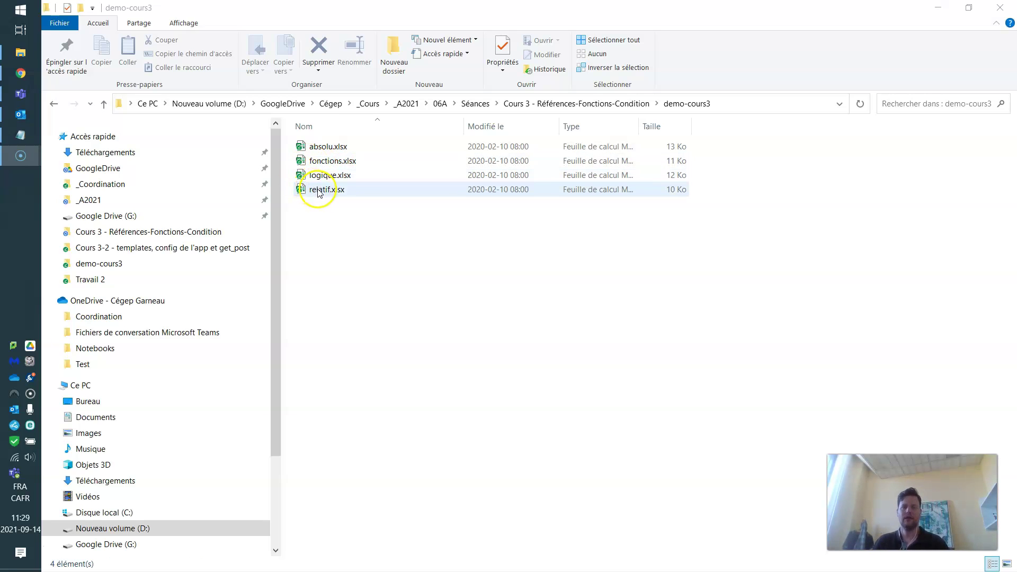
double_click(317, 192)
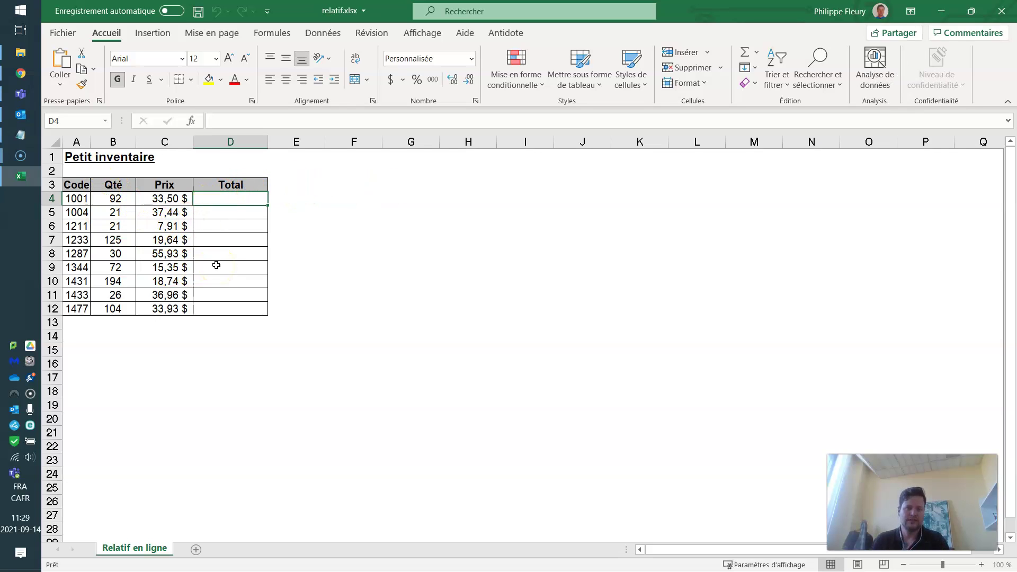
Enter =B4*C4 in D4 so the first item's Total shows 3 082,00 $
click(115, 199)
click(159, 199)
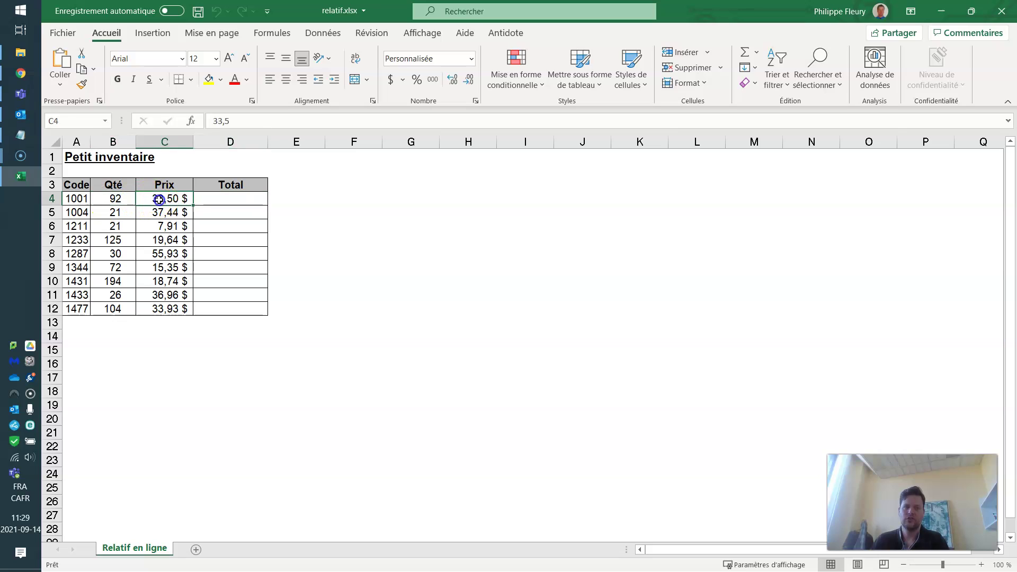
click(217, 199)
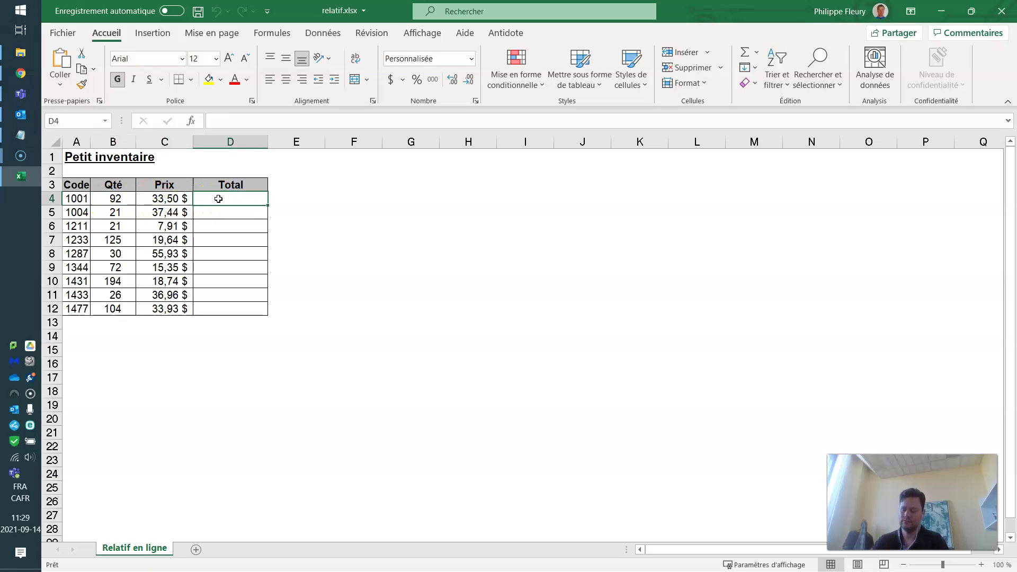
text(=)
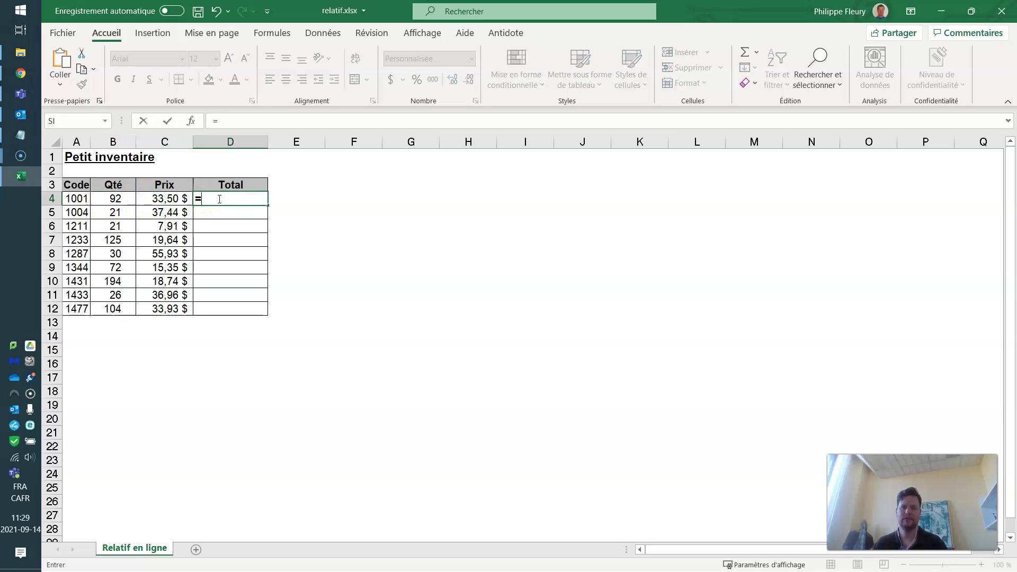
click(122, 198)
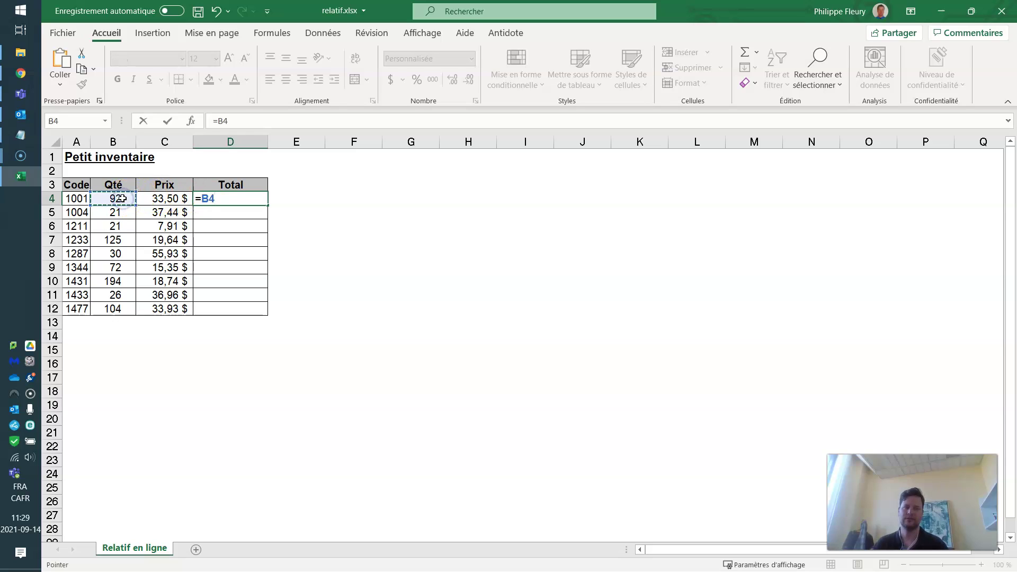
text(*)
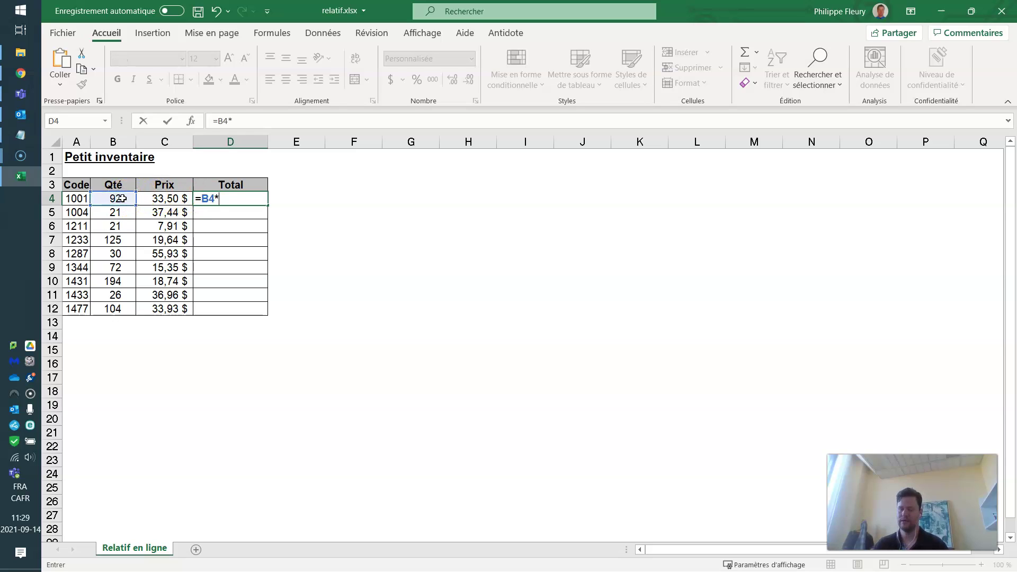
click(160, 198)
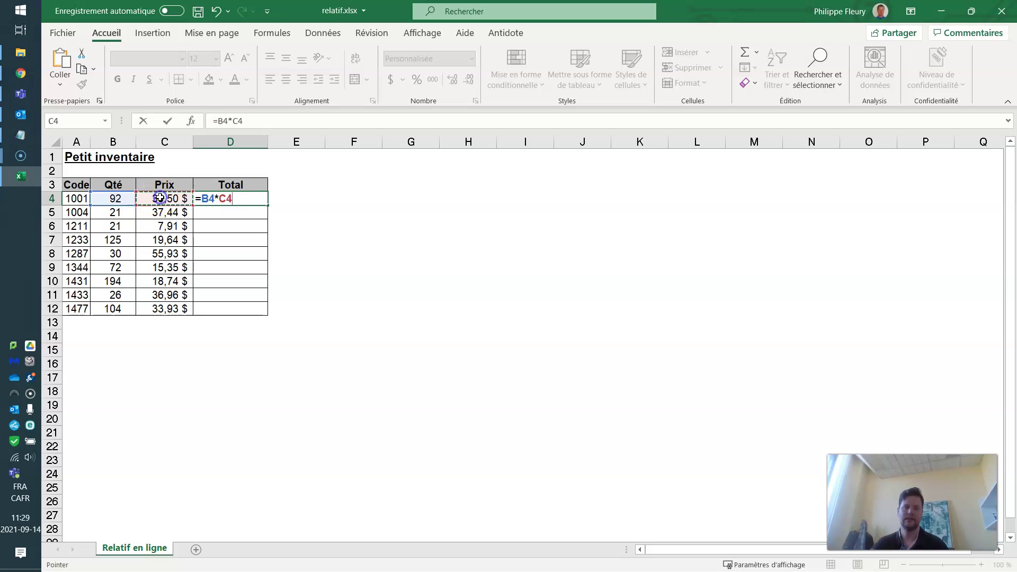
key(Return)
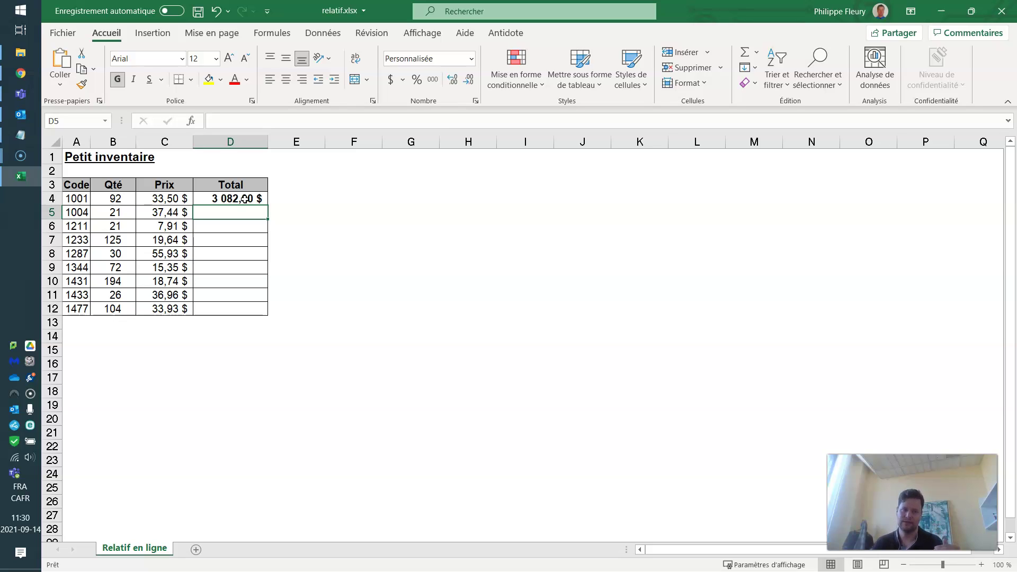
Fill D4's Total formula down to D12 and check the copied formulas in D5 to D10
click(244, 198)
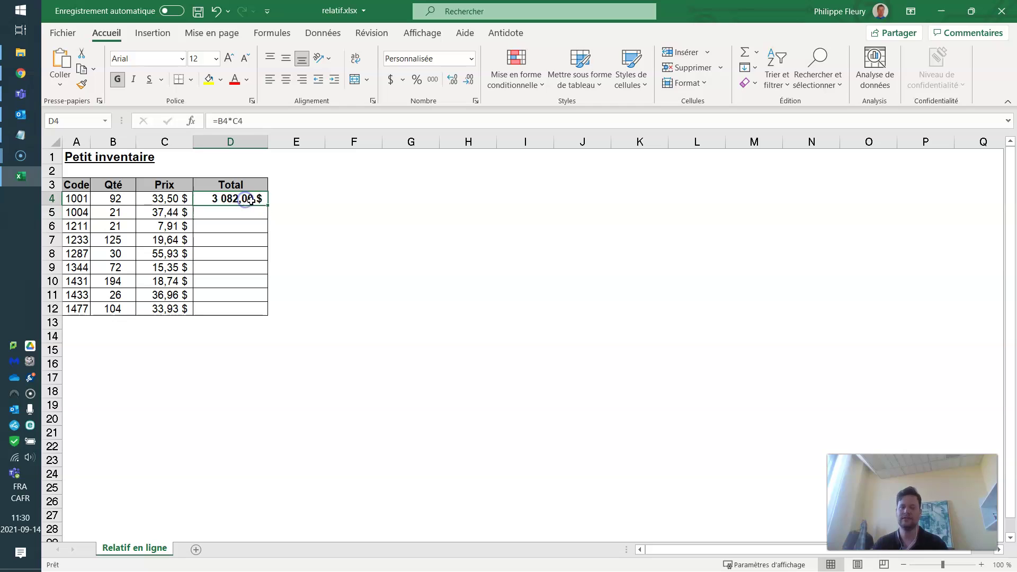
drag(266, 205, 258, 311)
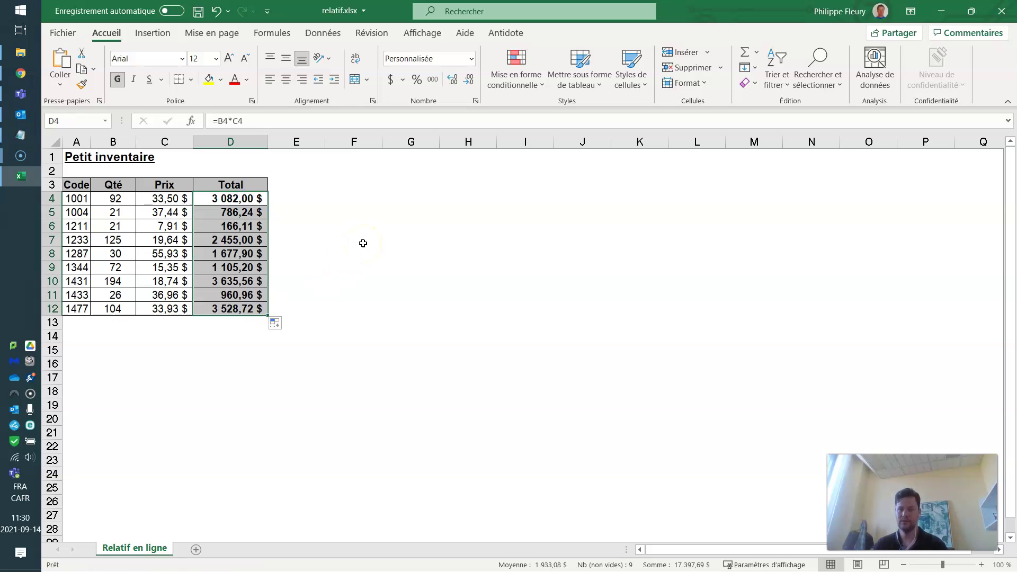
click(238, 227)
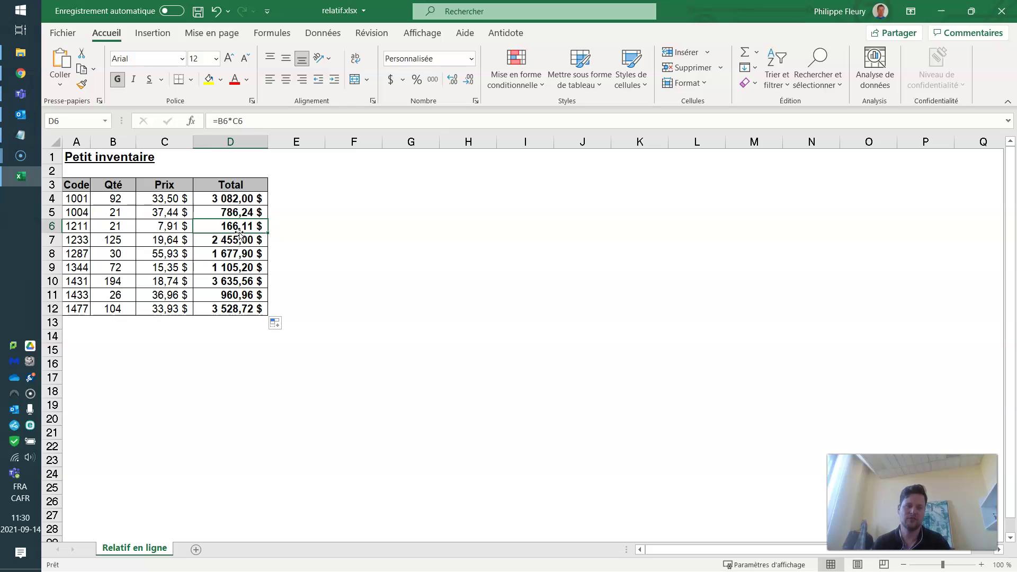
click(229, 277)
click(233, 255)
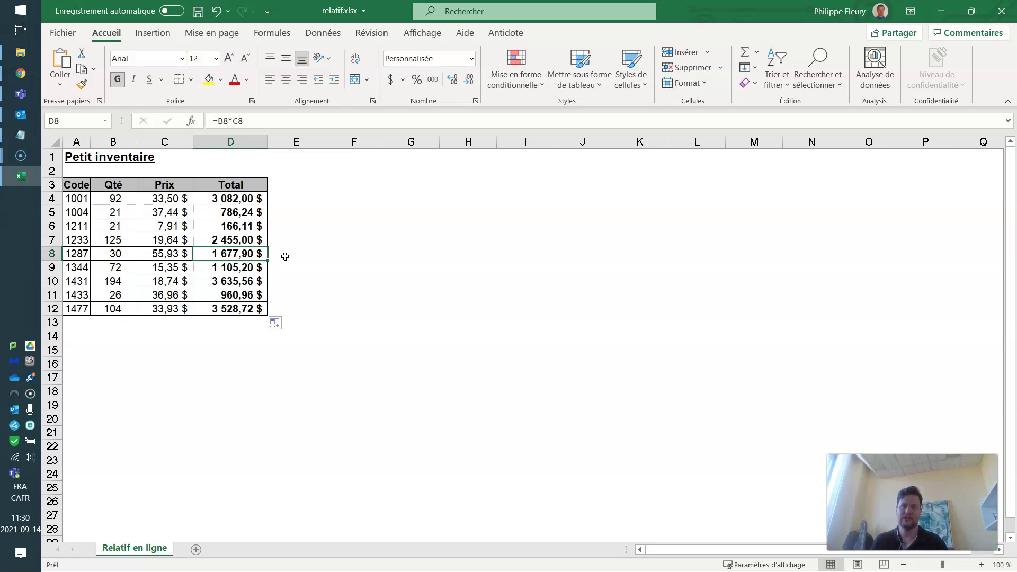
click(253, 215)
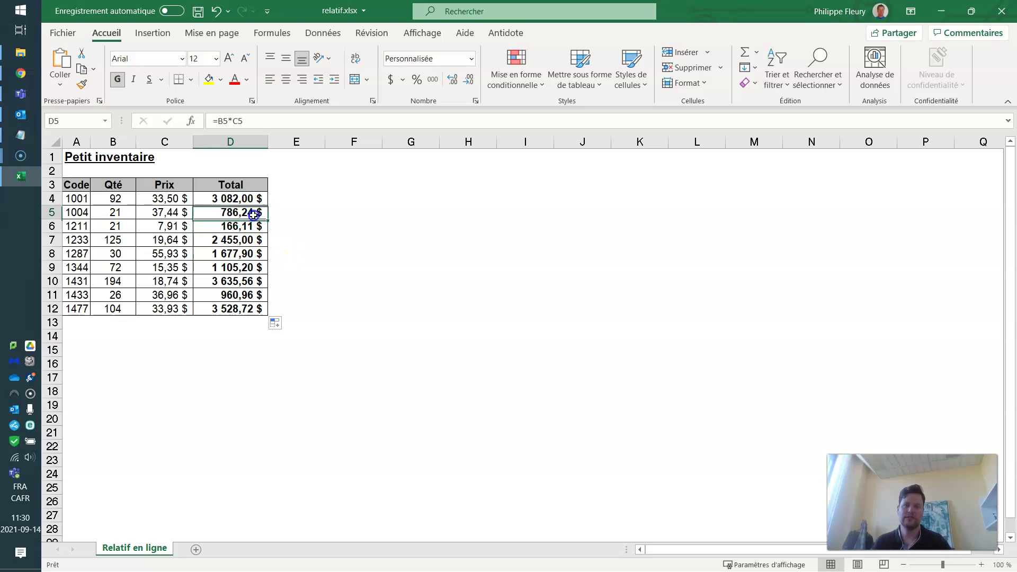
click(232, 198)
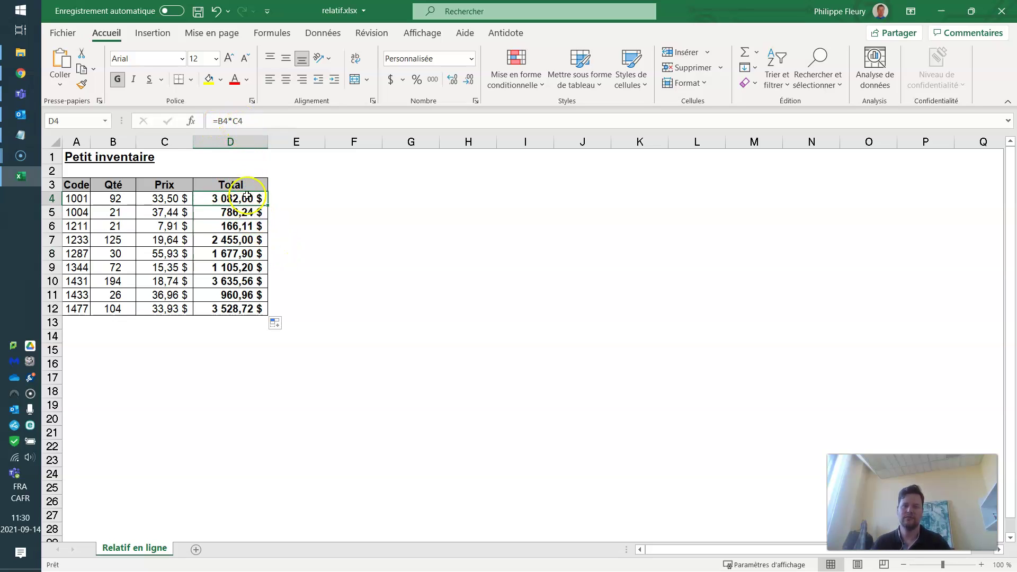
click(242, 213)
click(243, 227)
click(243, 241)
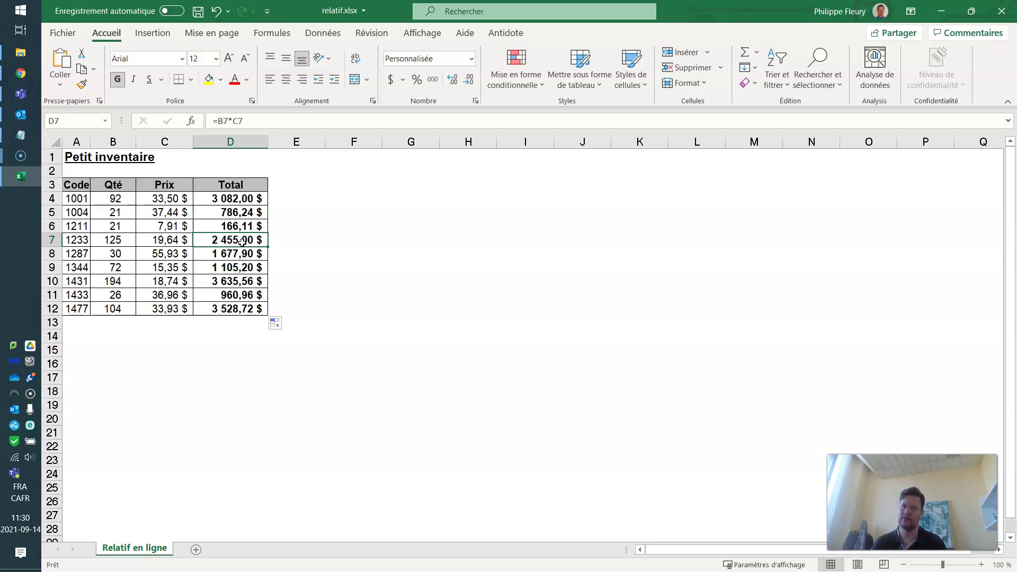
Undo the Total formulas and close relatif.xlsx without saving
key(ctrl+z)
key(ctrl+z)
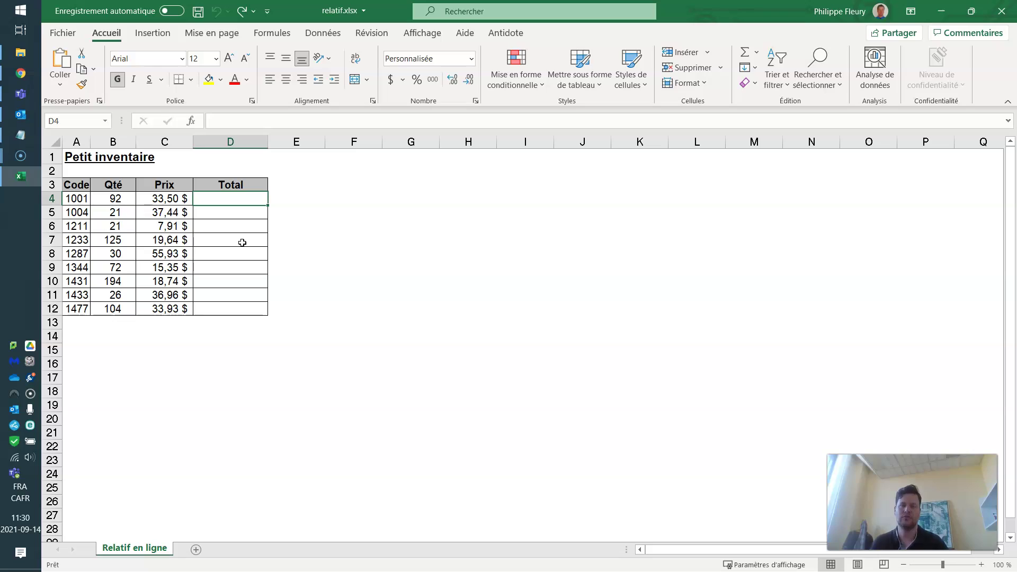
key(alt+F4)
key(Tab)
key(Return)
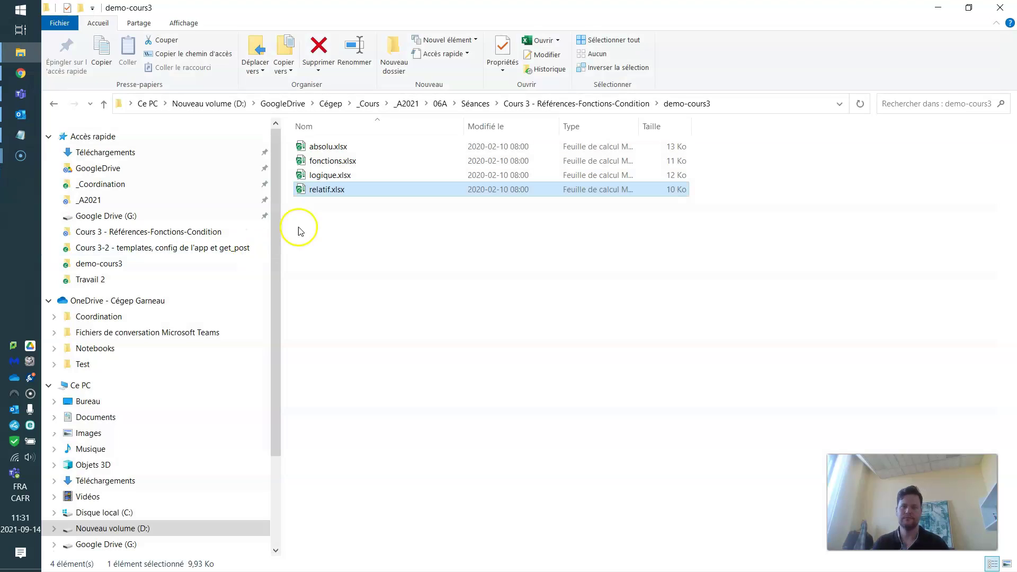
Open absolu.xlsx from the file list
double_click(334, 149)
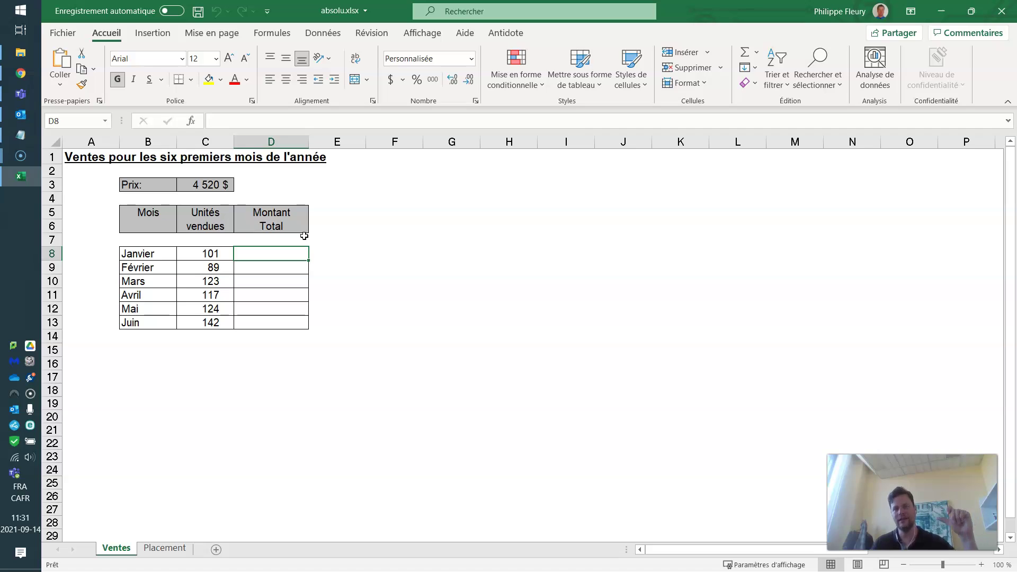
Enter =C8*C3 in D8 so January's Montant Total is 456 520 $
click(273, 280)
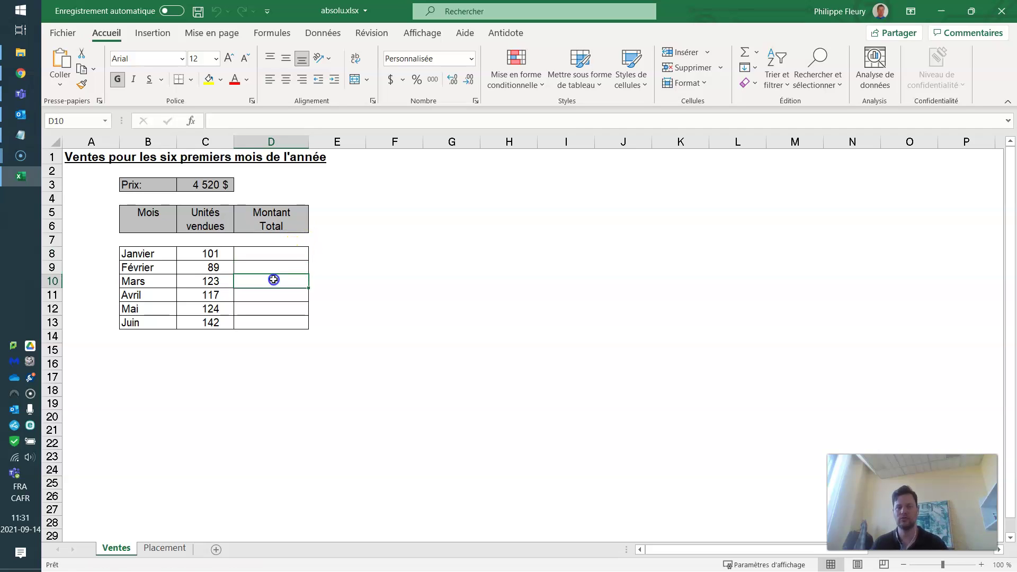
click(274, 250)
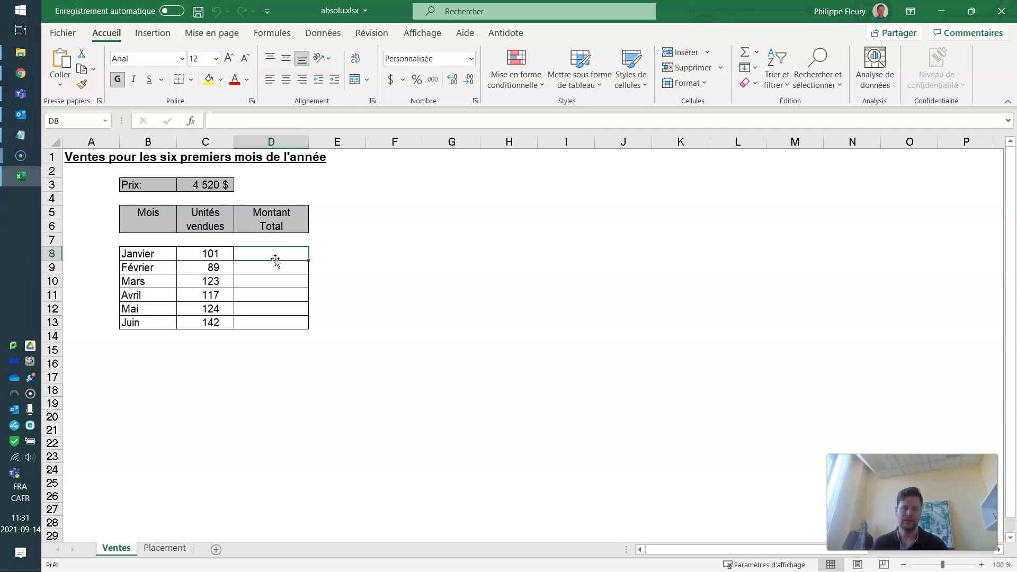
text(=)
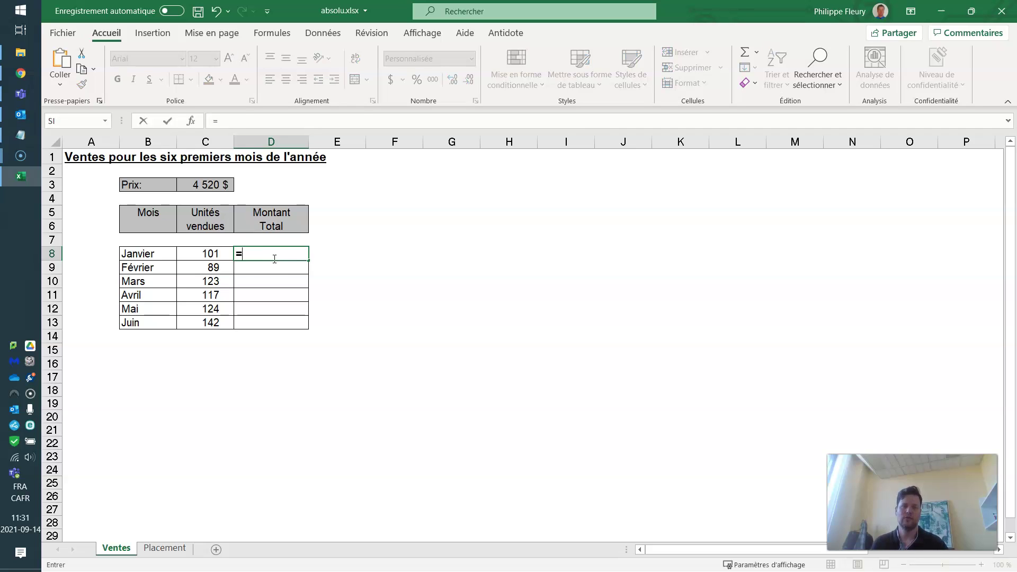
click(210, 253)
text(*)
click(202, 185)
key(Return)
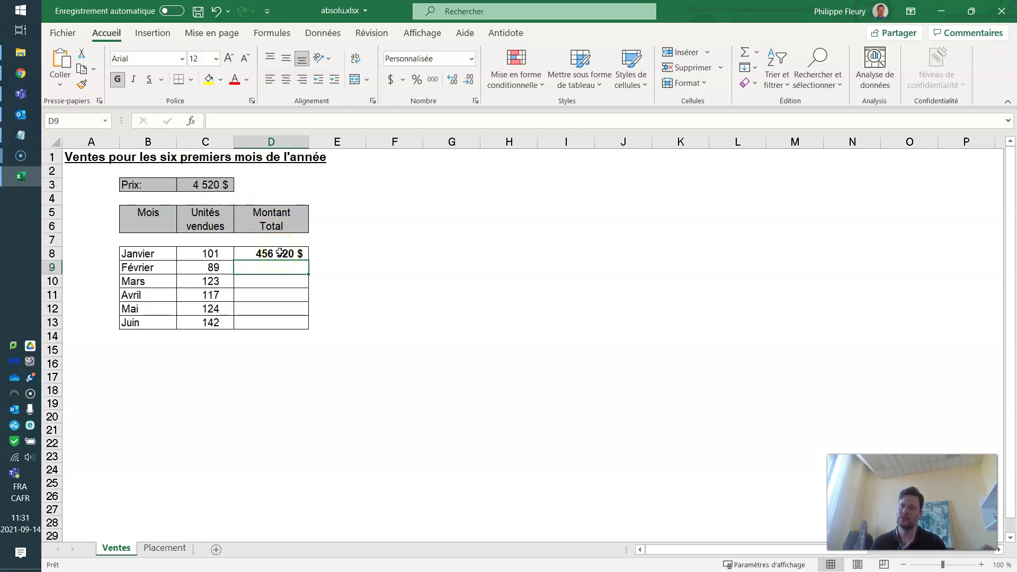
Fill January's total down to D13 and inspect the shifted formulas, where Février–Mai show 0 $
click(280, 253)
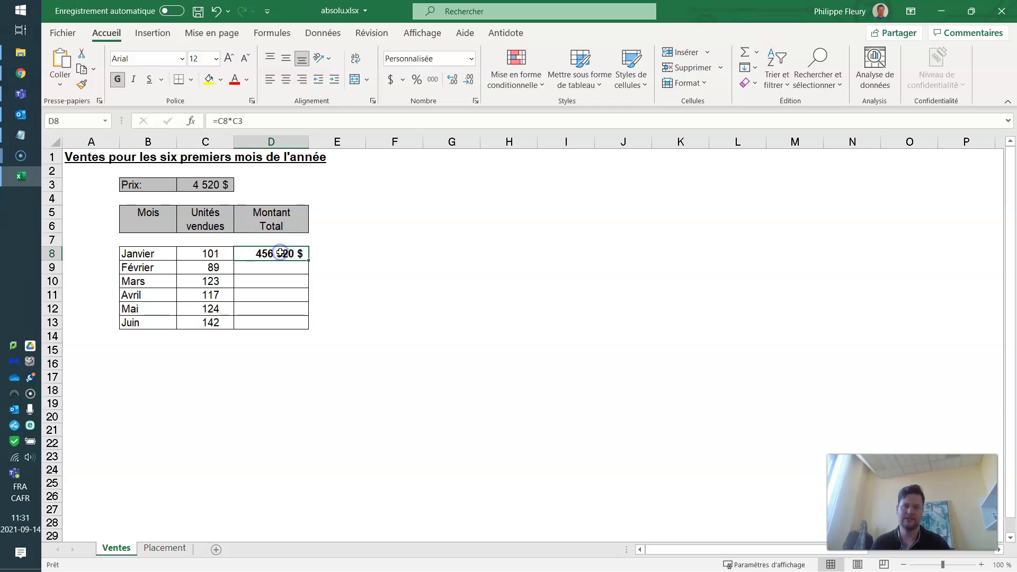
drag(309, 259, 300, 325)
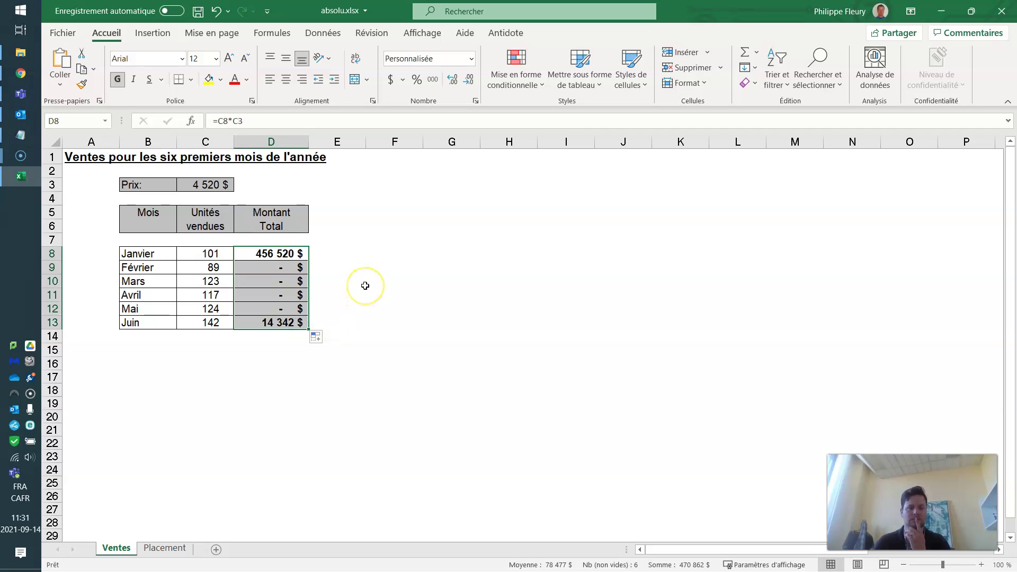
click(265, 269)
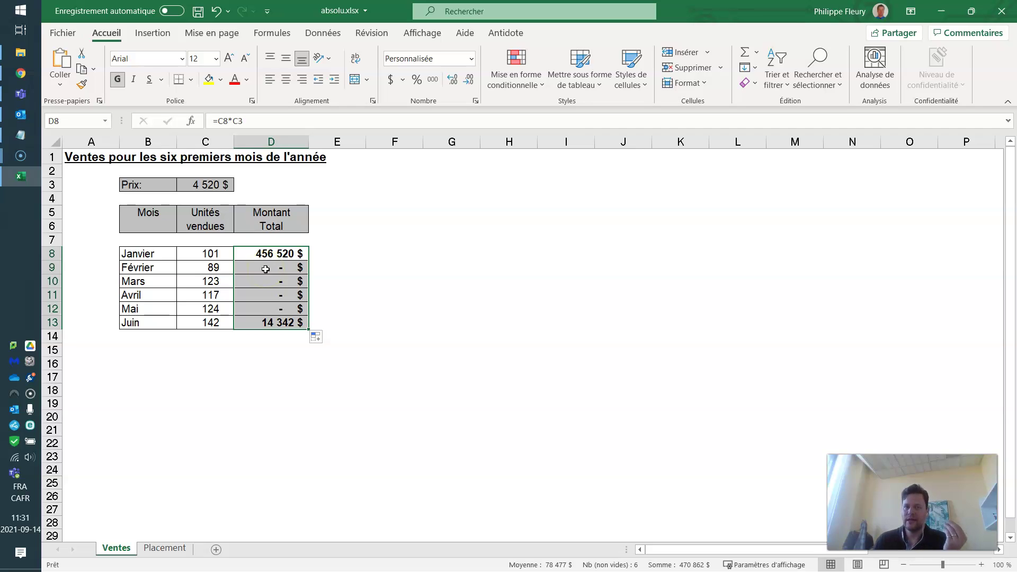
click(265, 269)
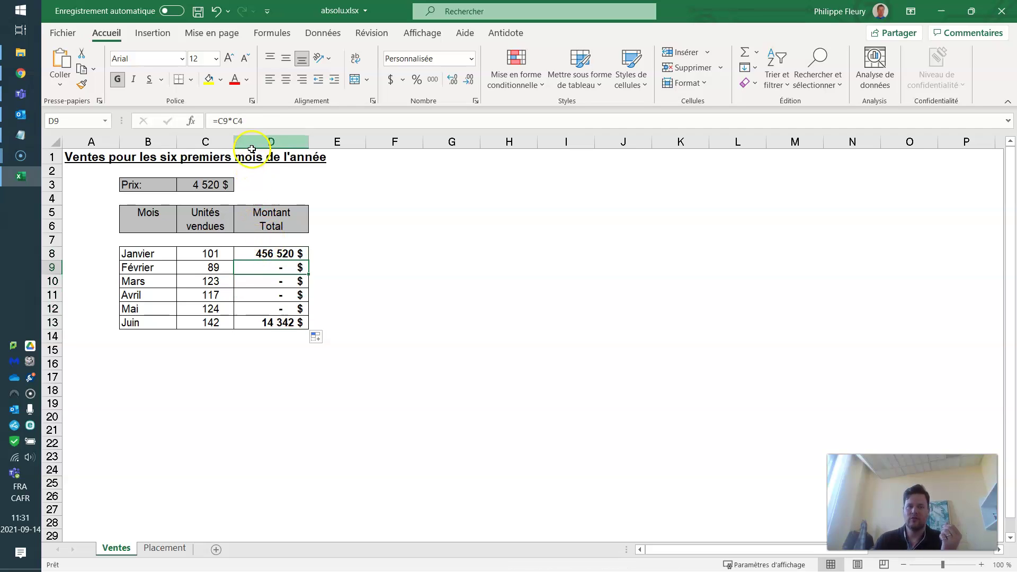
click(258, 121)
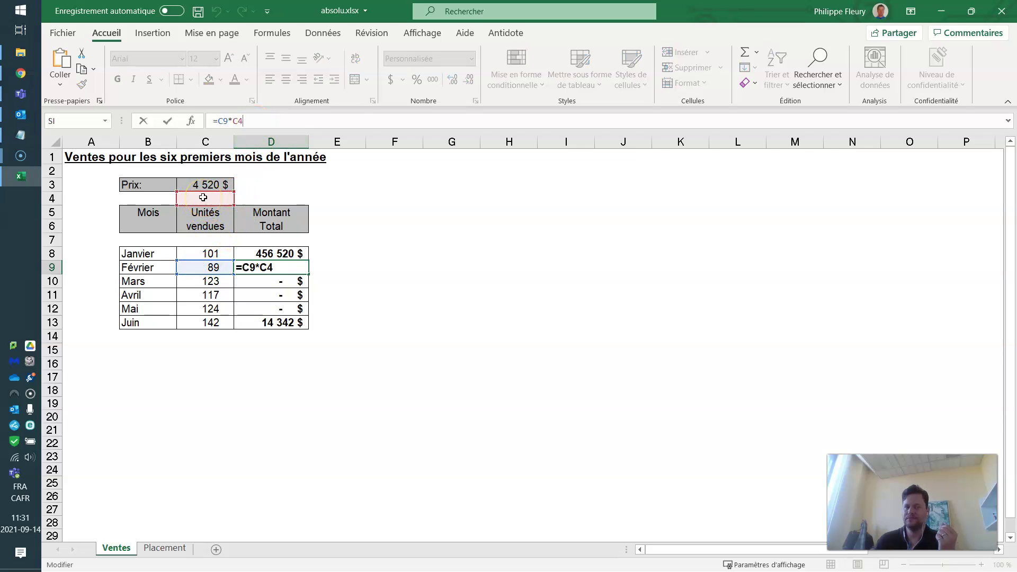
key(Return)
click(279, 322)
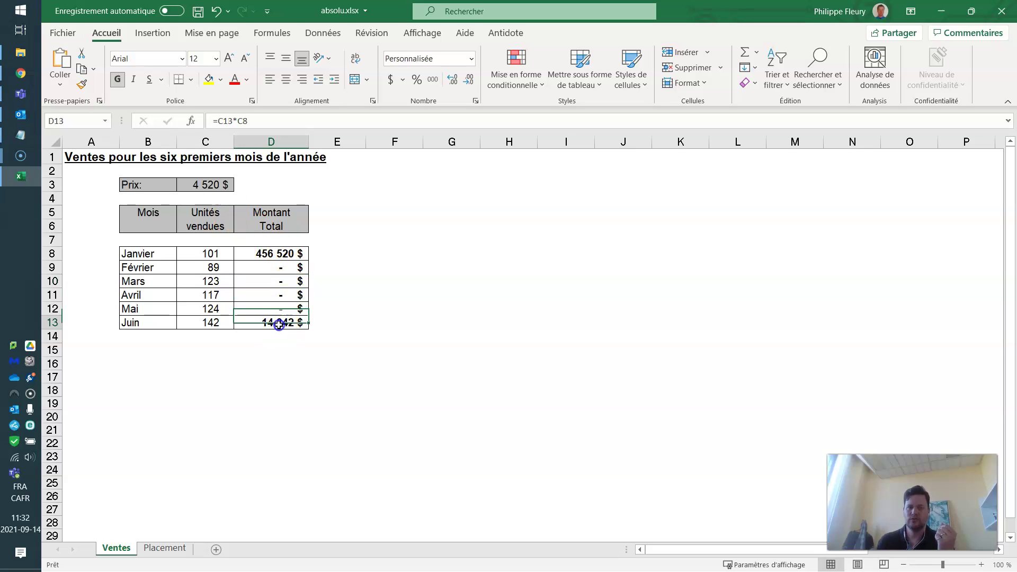
click(253, 127)
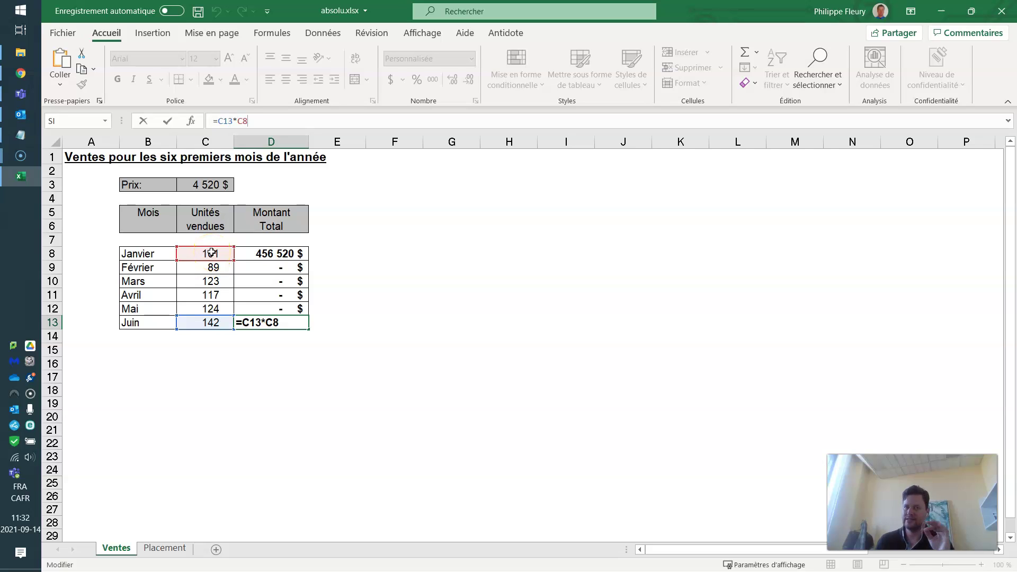
key(Return)
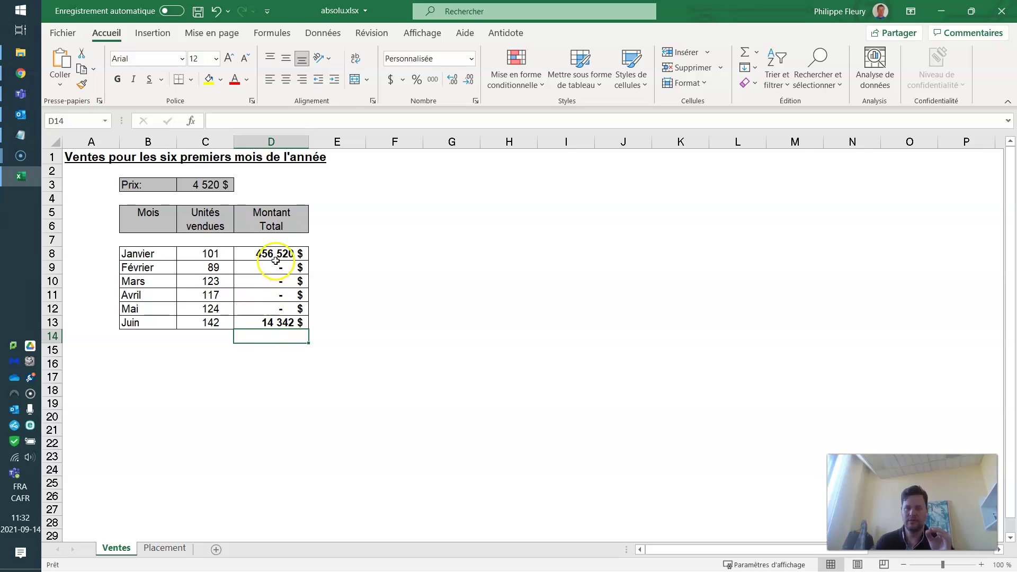
click(206, 184)
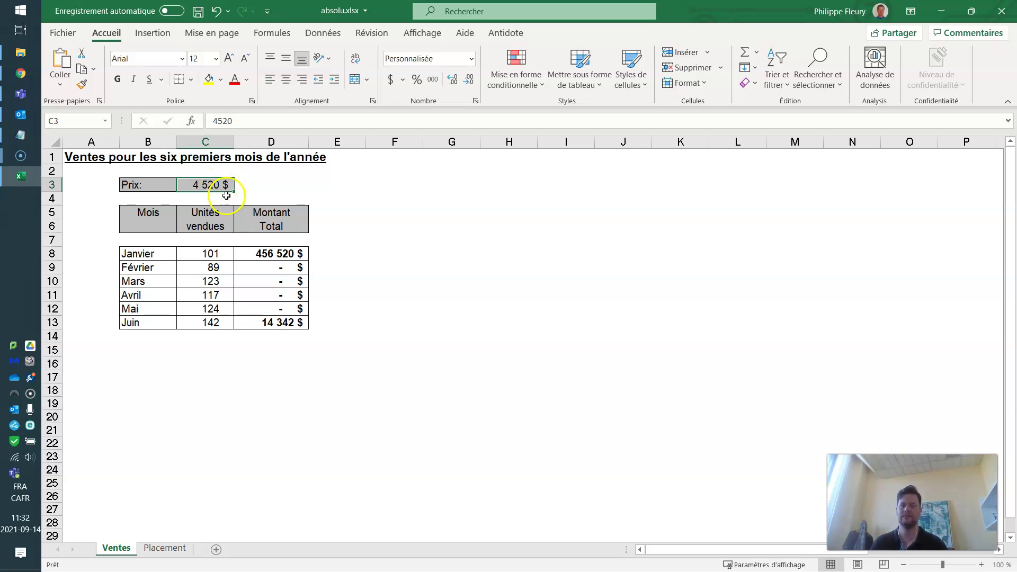
Change D8's formula to =C8*C$3 to lock the price row
click(266, 253)
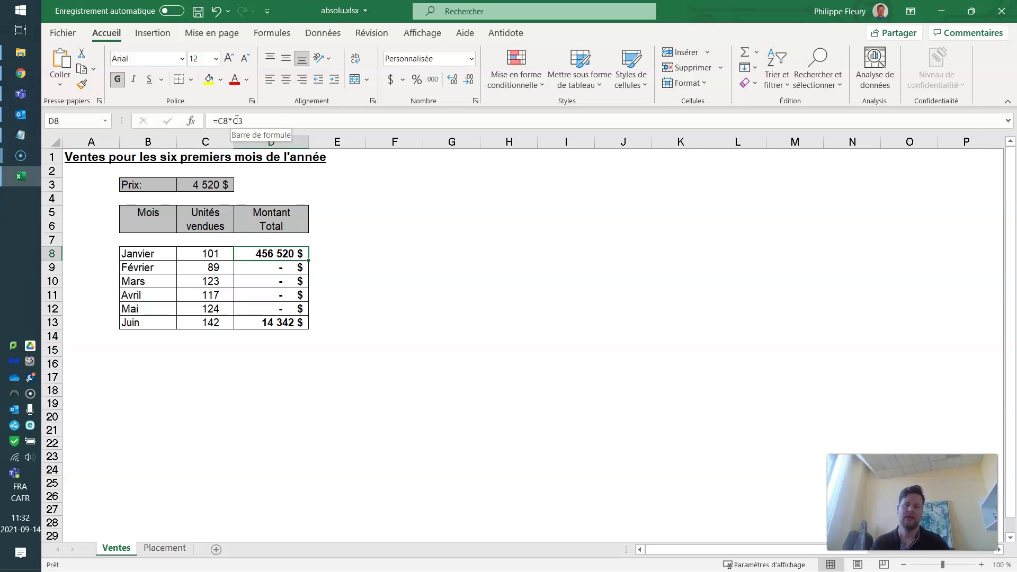
click(237, 119)
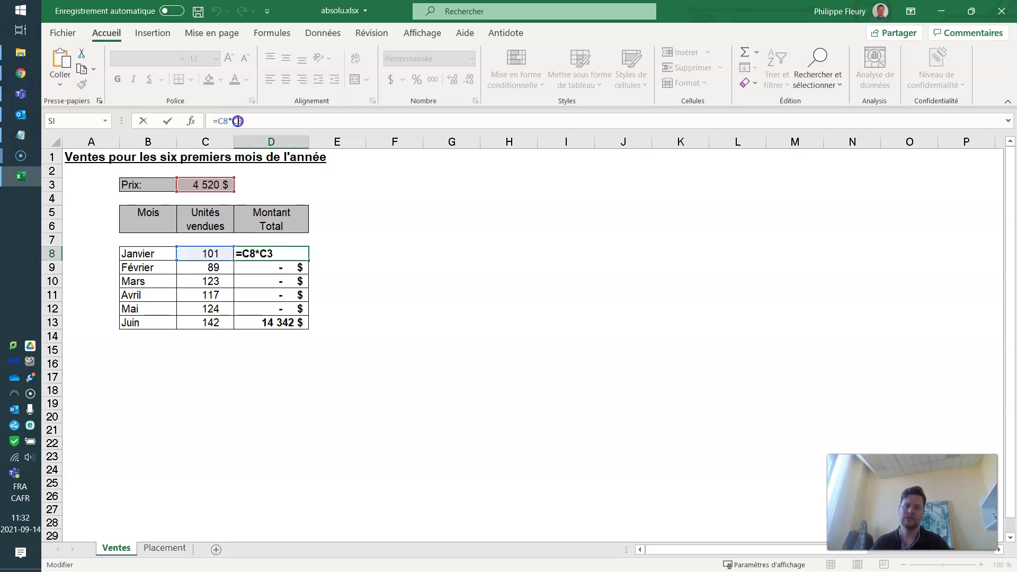
click(234, 121)
text($)
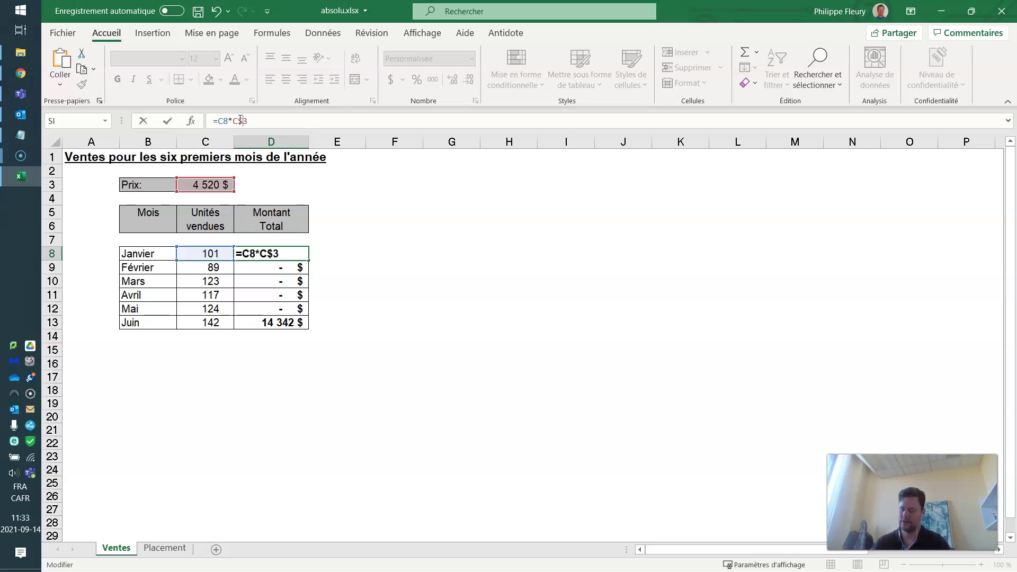
key(Return)
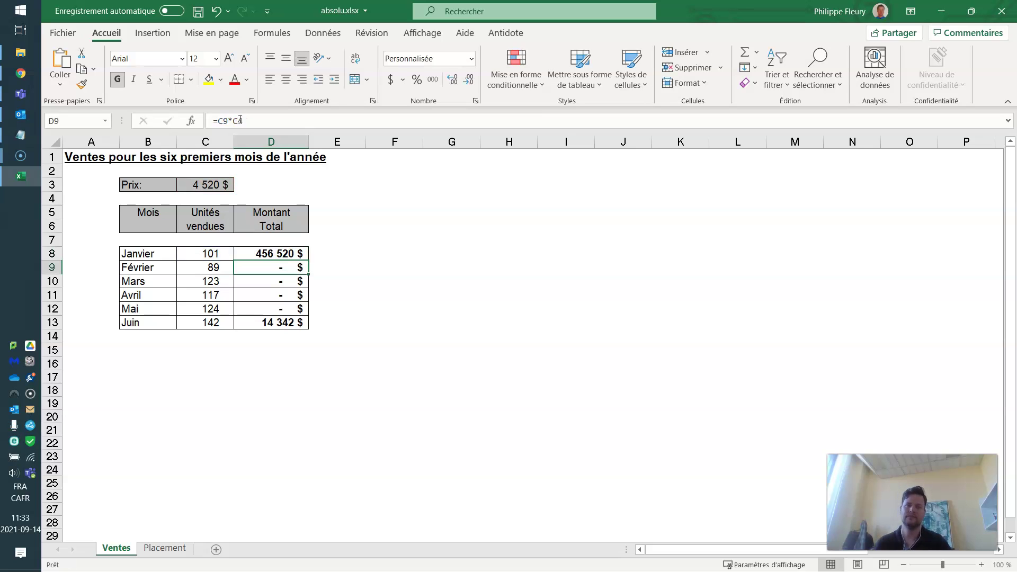
Fill D8's locked formula down to D13 and verify Février to Juin totals
click(281, 253)
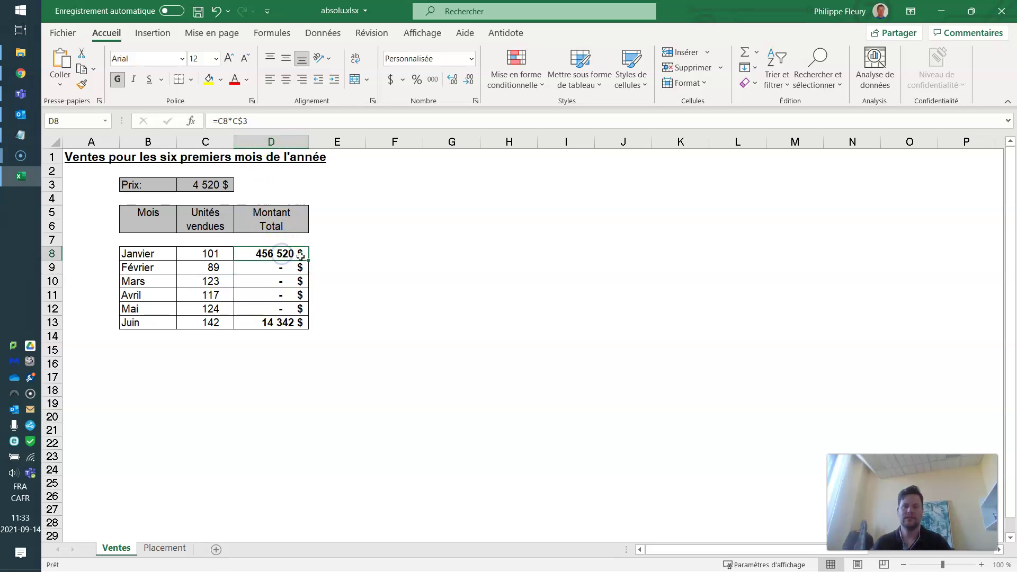
drag(308, 260, 298, 323)
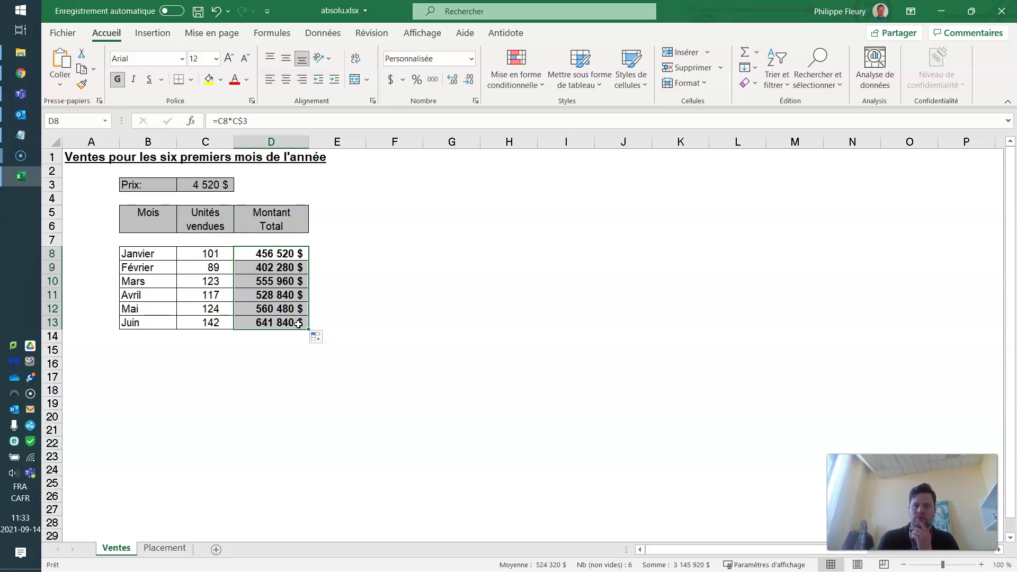
click(283, 269)
click(280, 281)
click(279, 295)
click(280, 309)
click(279, 325)
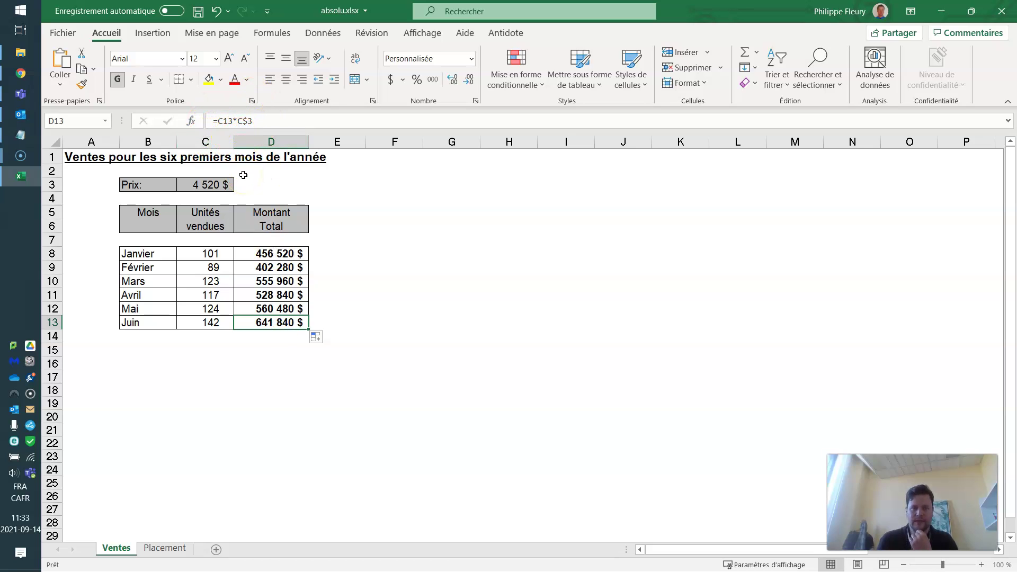
click(294, 254)
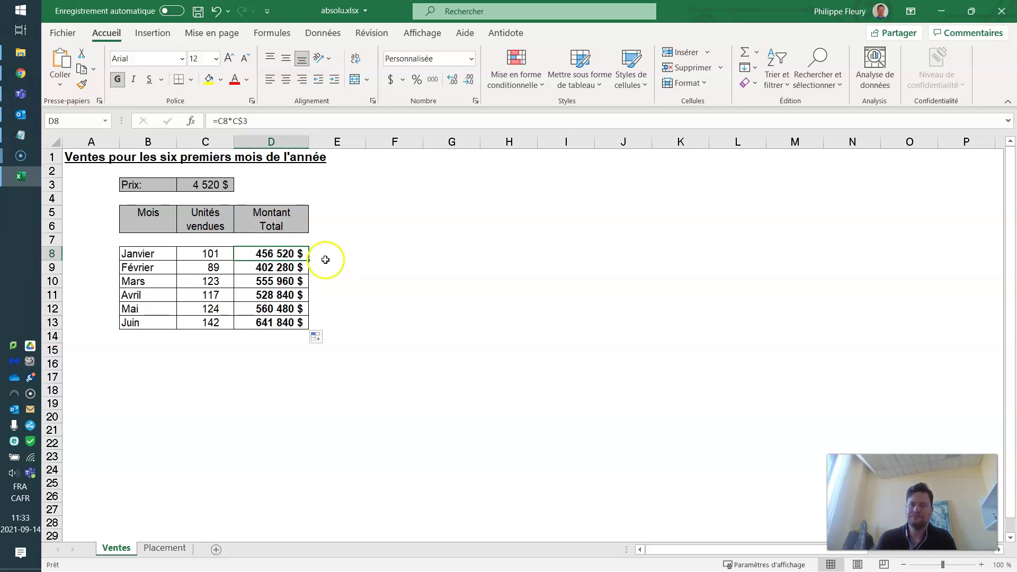
Copy January's total across E8:I8 and inspect the shifted formulas =D8*D$3 through =H8*H$3
drag(308, 260, 594, 258)
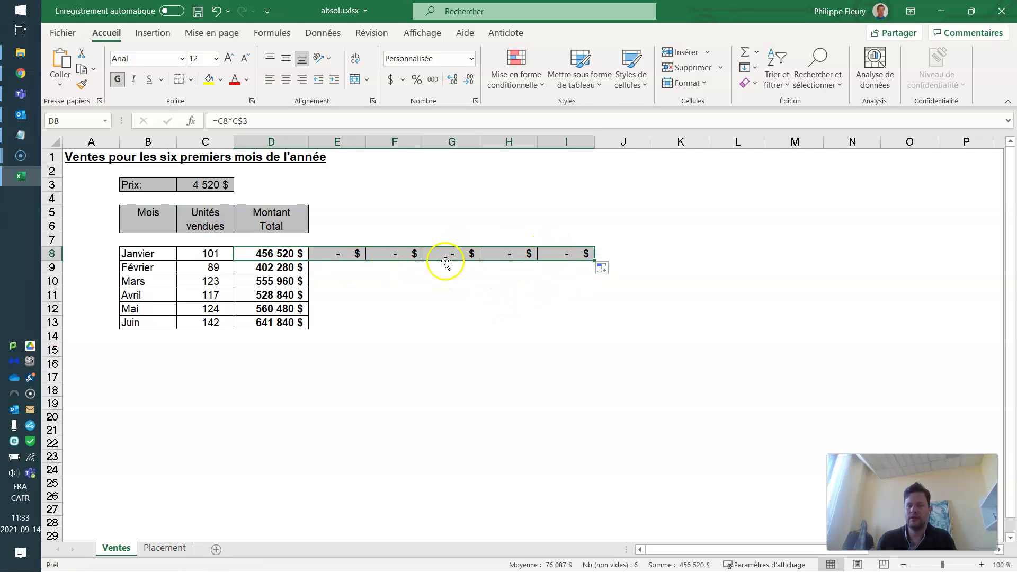
click(338, 252)
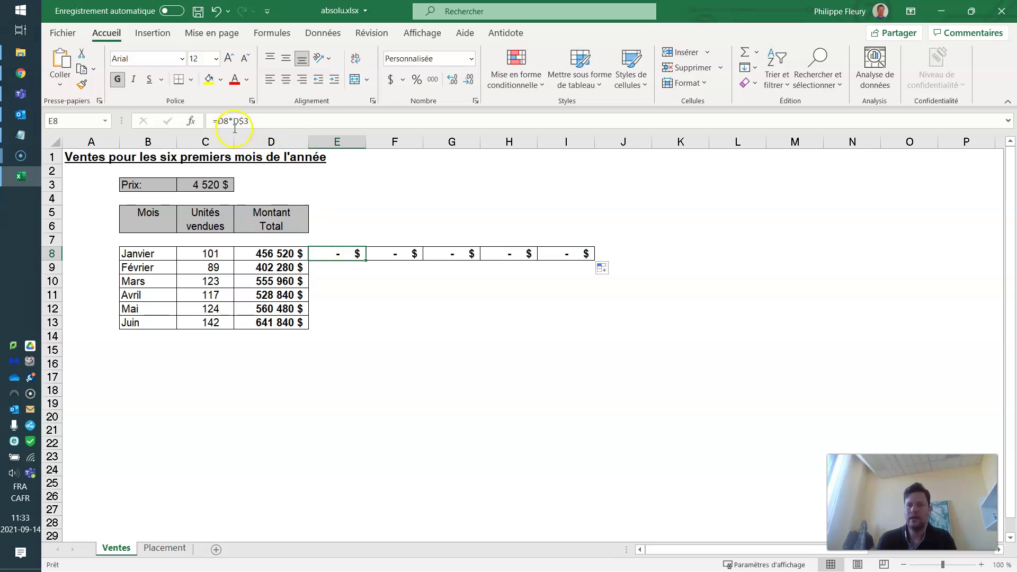
click(386, 254)
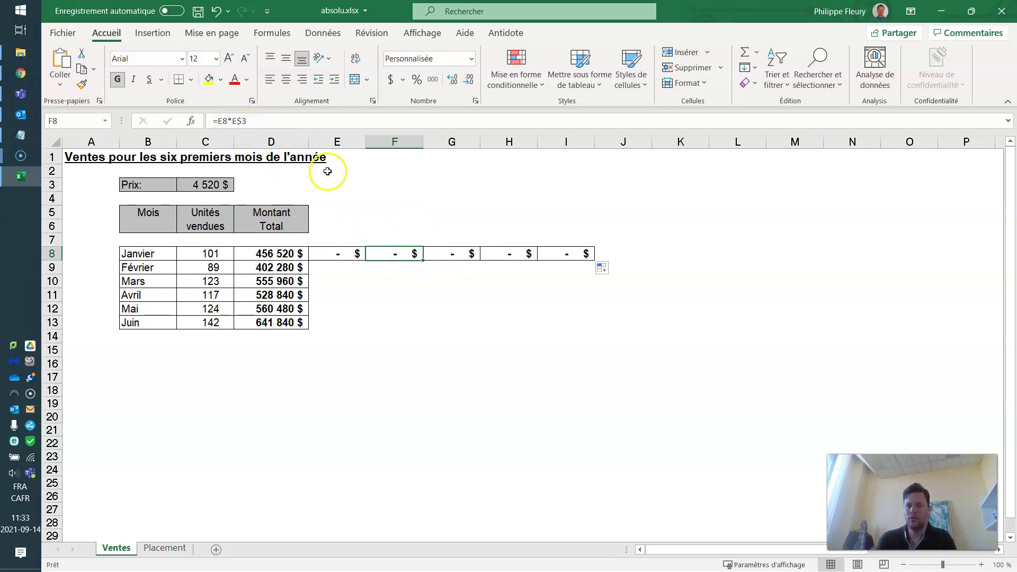
click(437, 252)
click(503, 253)
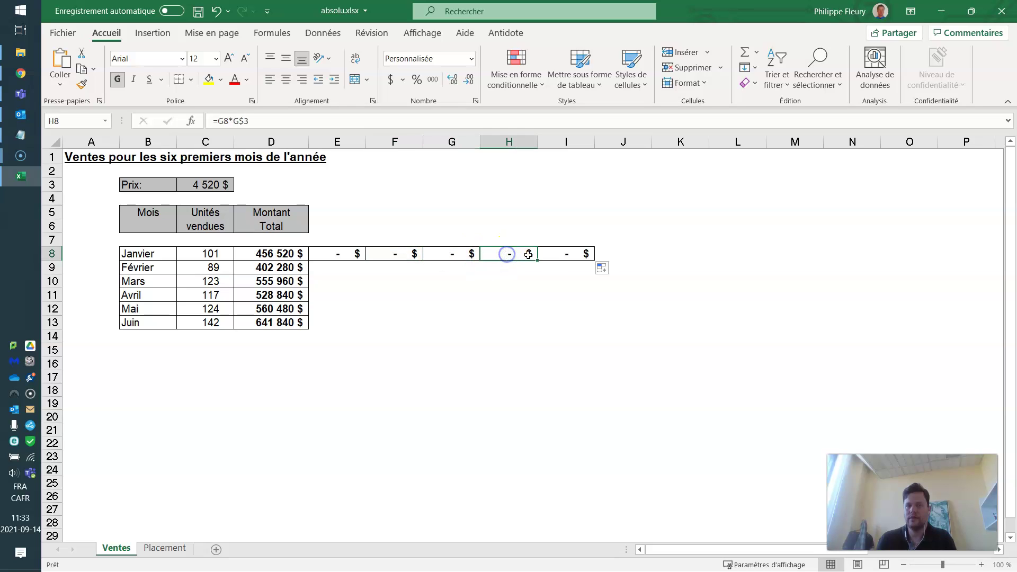
click(555, 253)
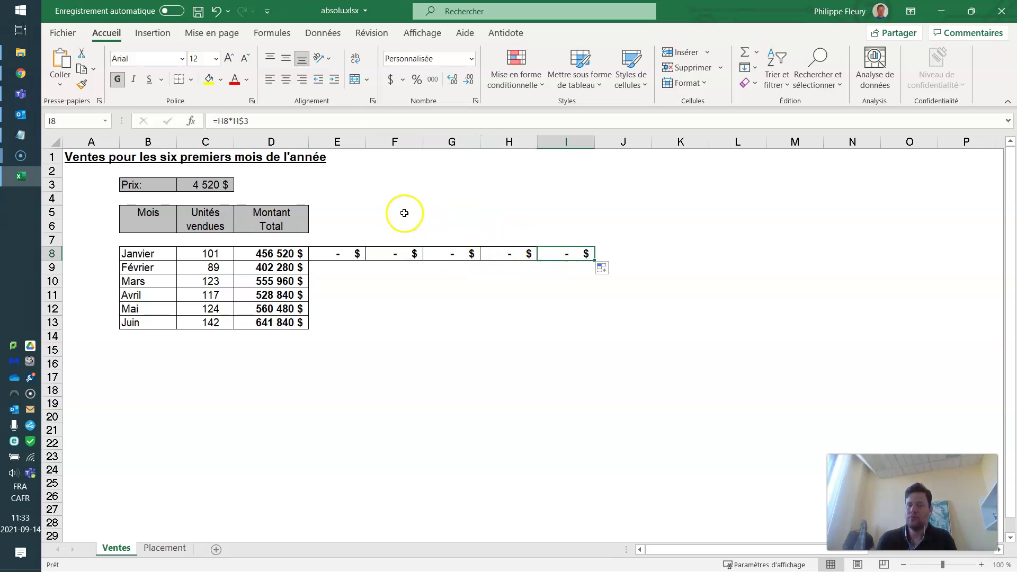
Undo the row 8 copies and re-confirm D8's formula, which reads =C8*$C$3
key(ctrl+z)
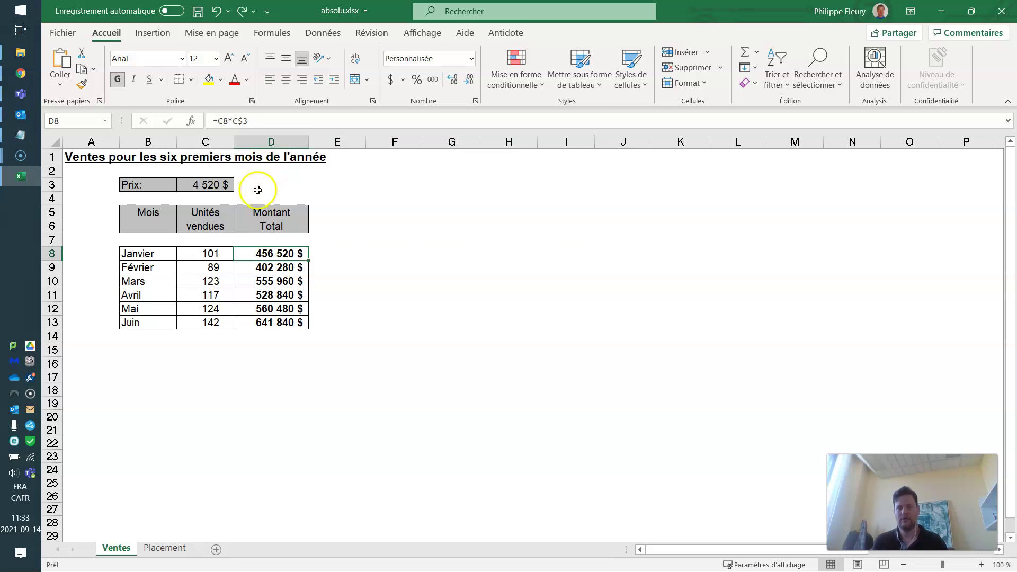
click(233, 121)
text($)
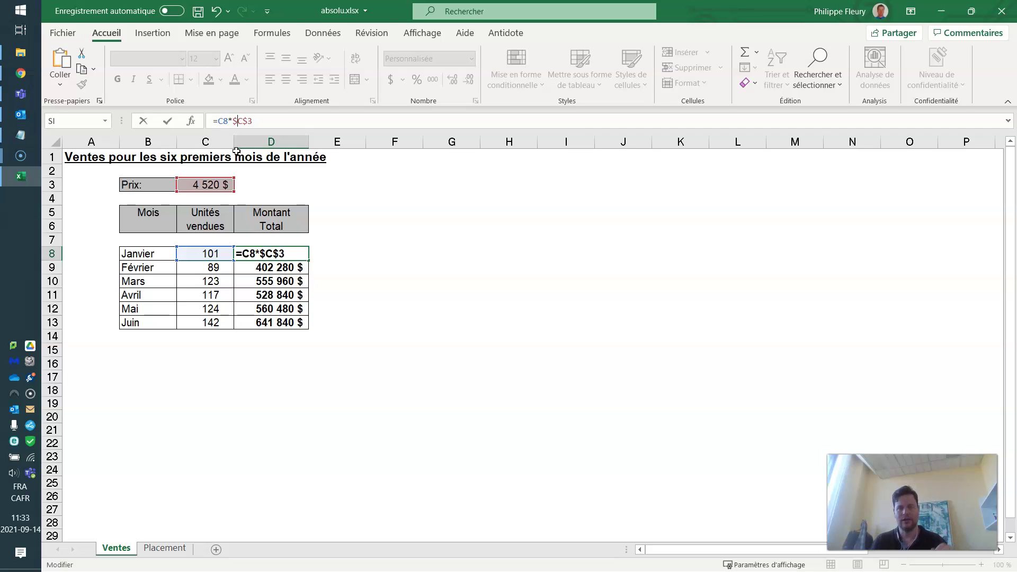
key(BackSpace)
key(Return)
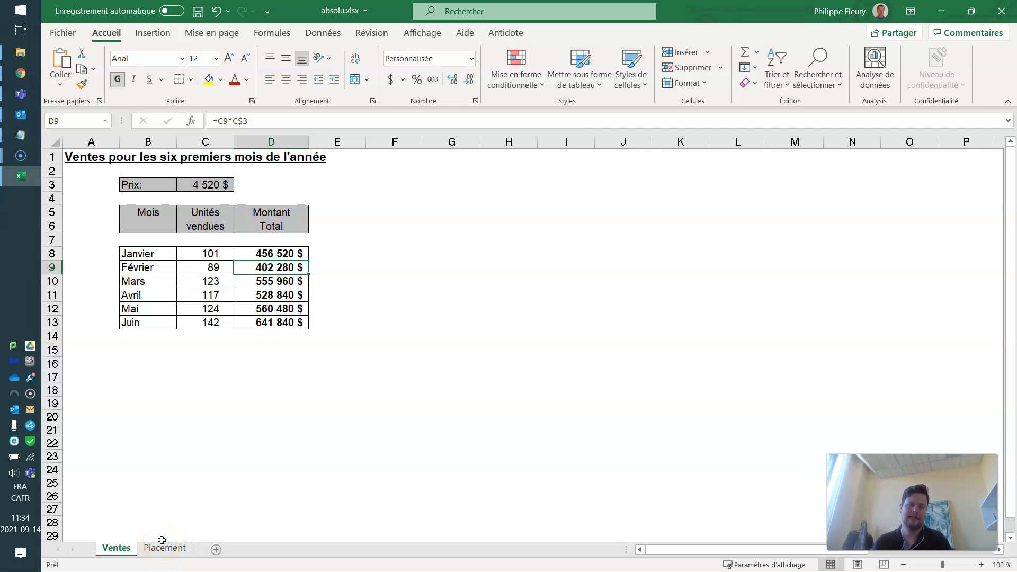
On the Placement sheet, enter 2 in B8 and extend months 1–2 down to 12 in B18
click(162, 540)
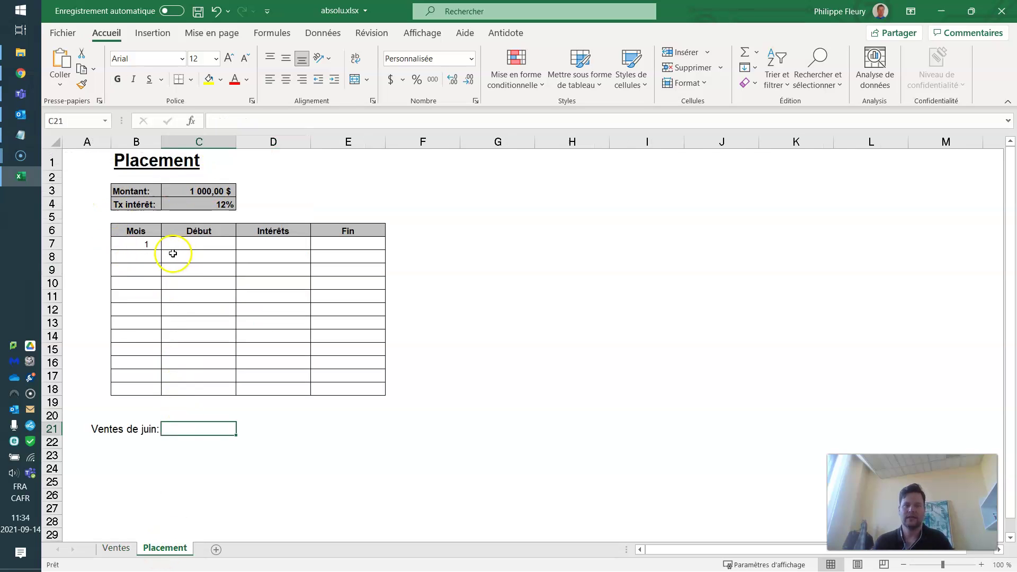
click(141, 256)
text(2)
key(Return)
key(Up)
key(Up)
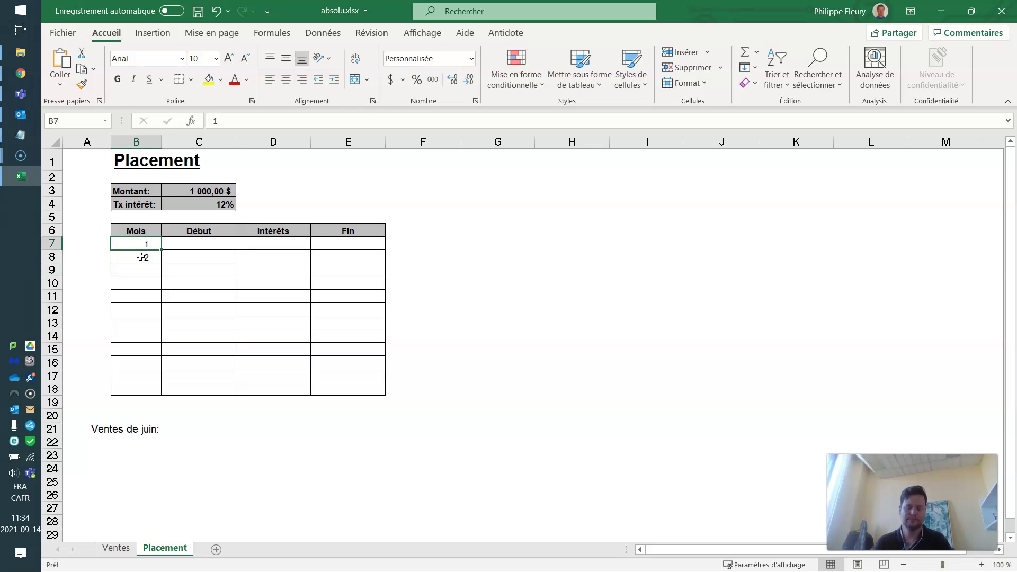
shift+click(140, 257)
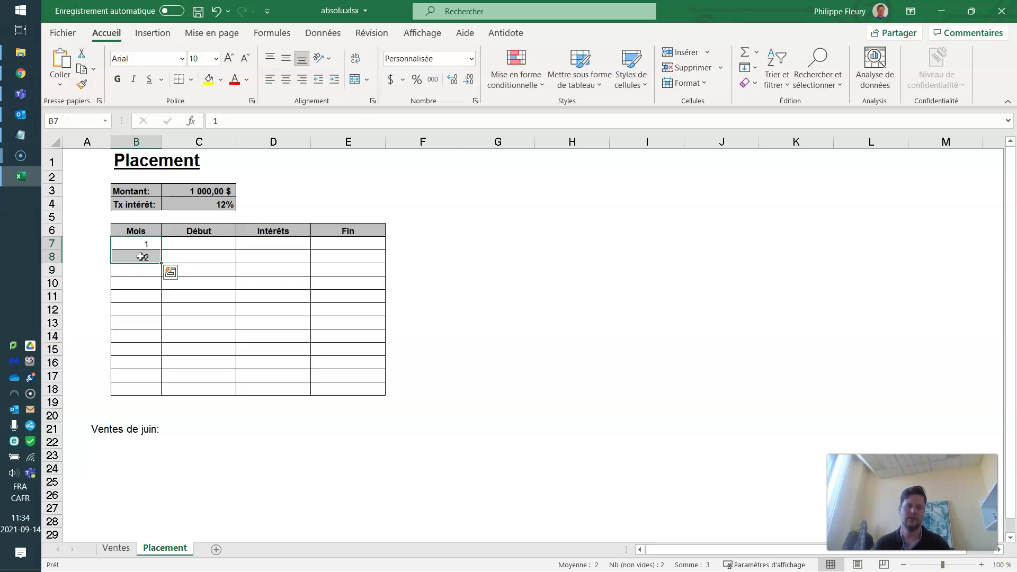
drag(156, 259, 132, 391)
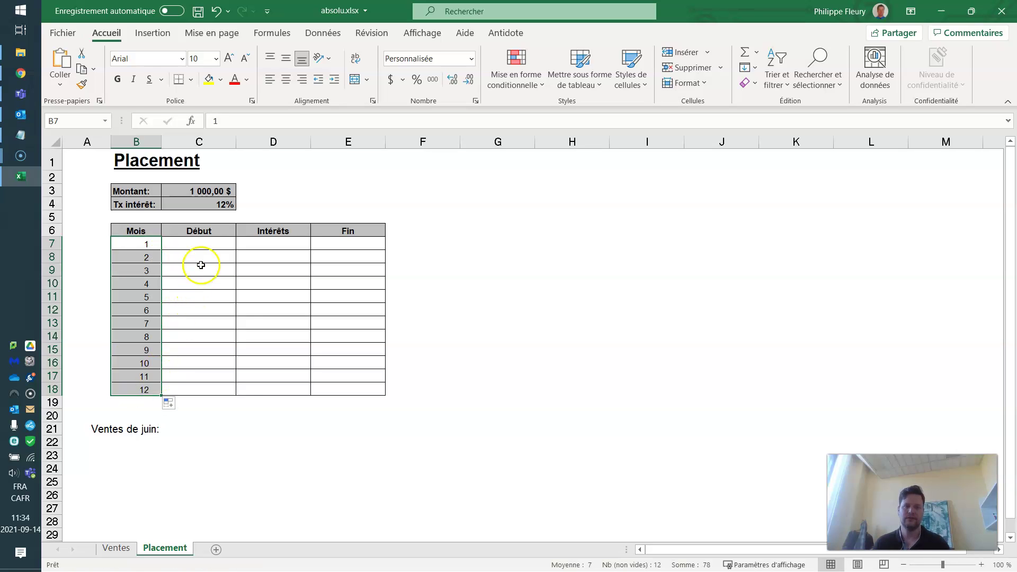
click(208, 241)
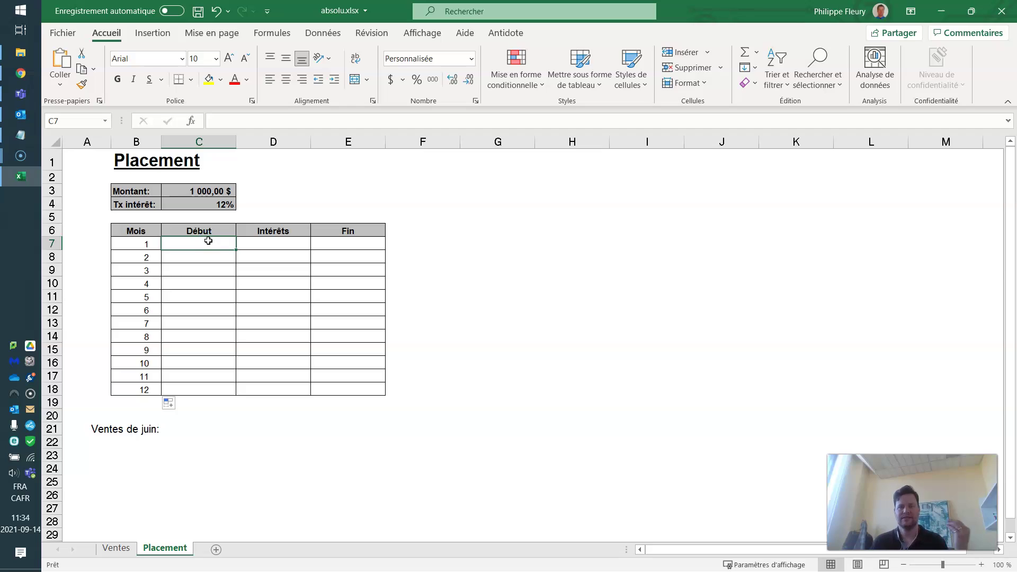
Set month 1's Début in C7 to the Montant in C3
click(214, 220)
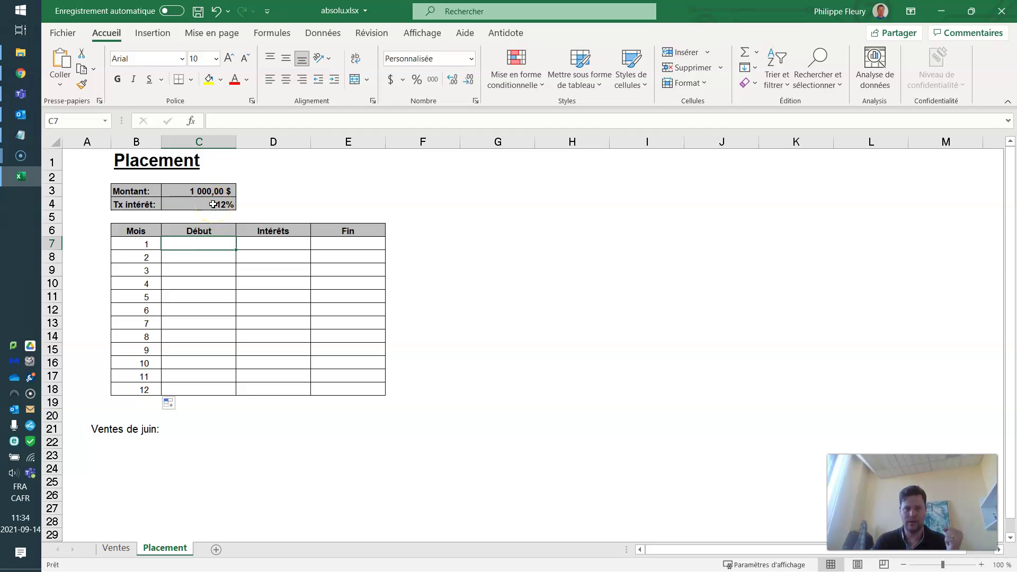
text(=)
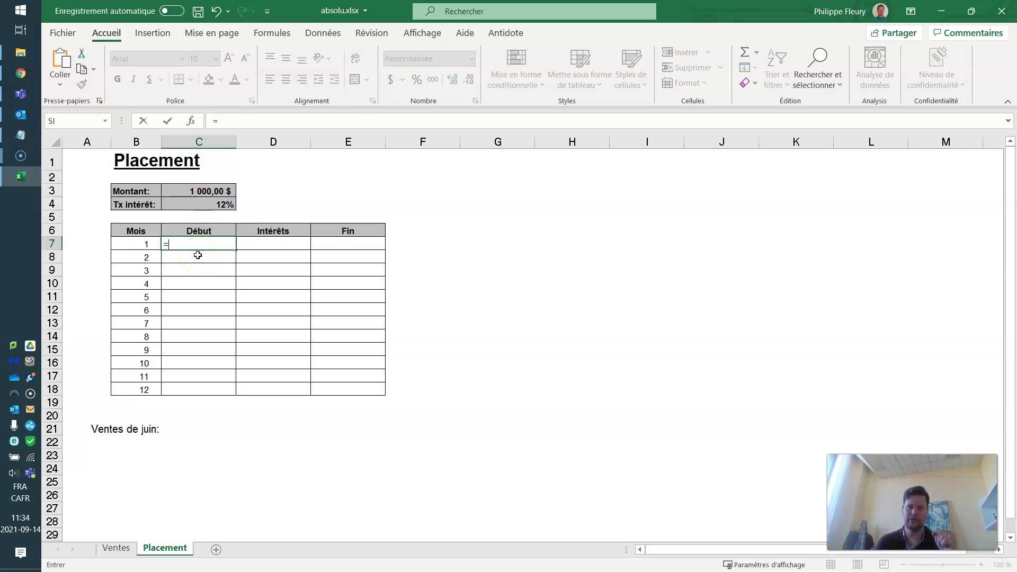
click(194, 191)
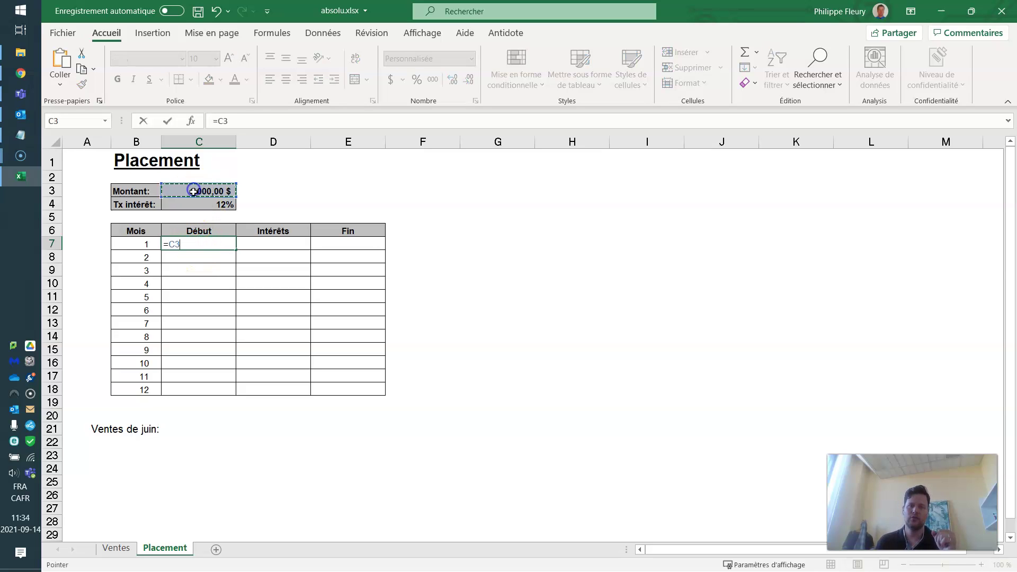
key(Return)
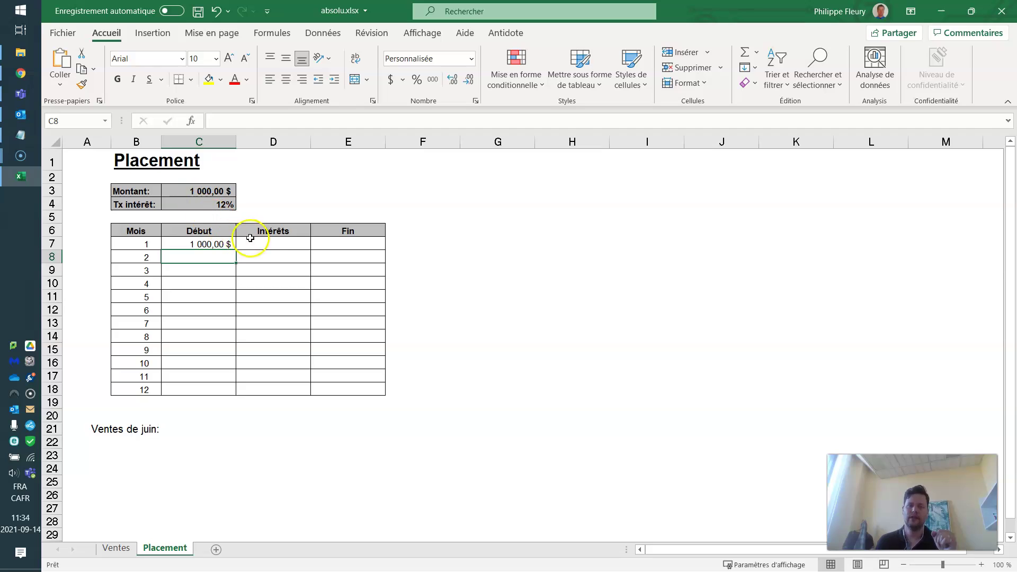
Enter month 1's interest in D7 as Début times the C4 rate divided by 12
click(261, 242)
text(=)
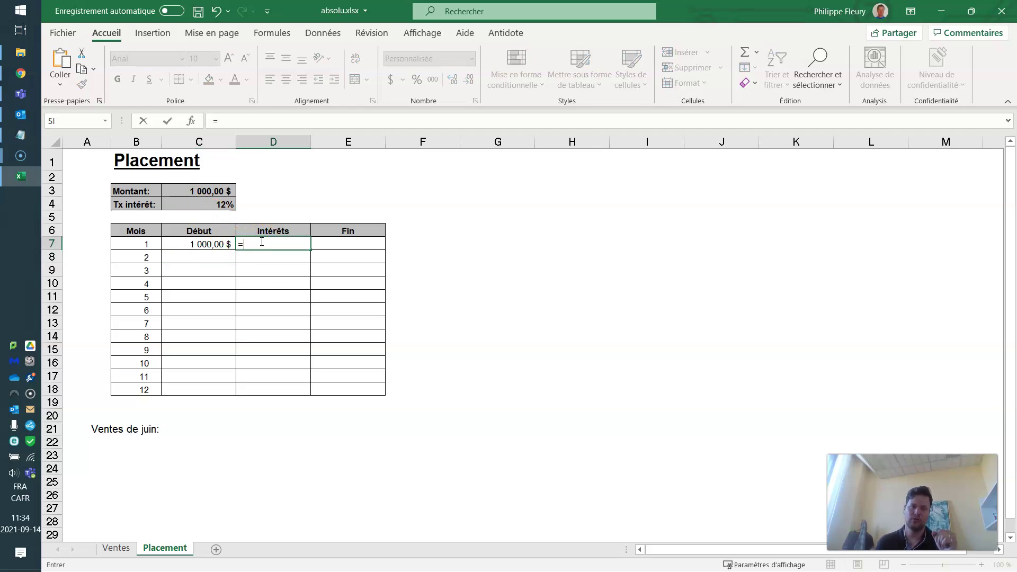
click(207, 242)
text(*)
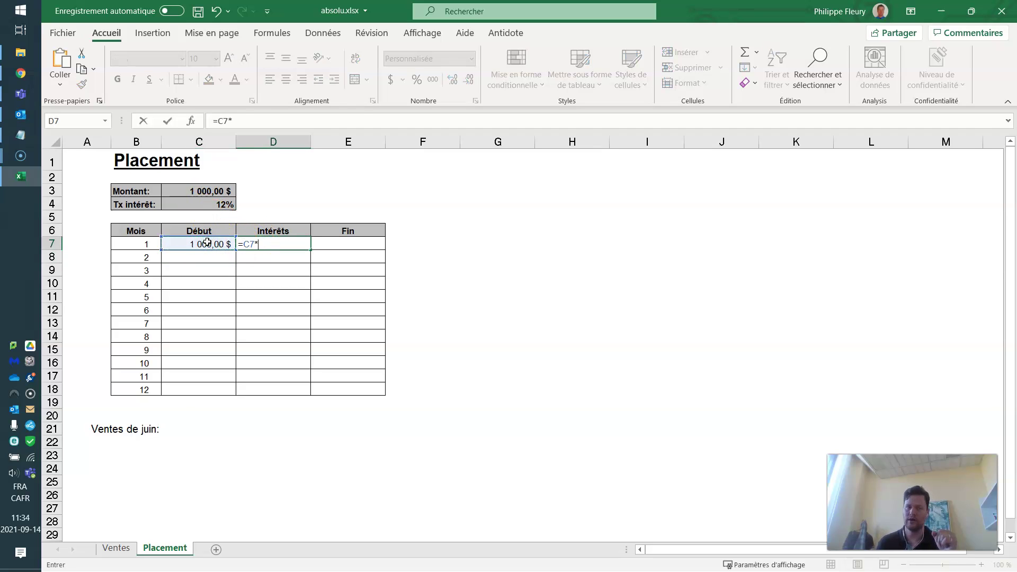
click(217, 205)
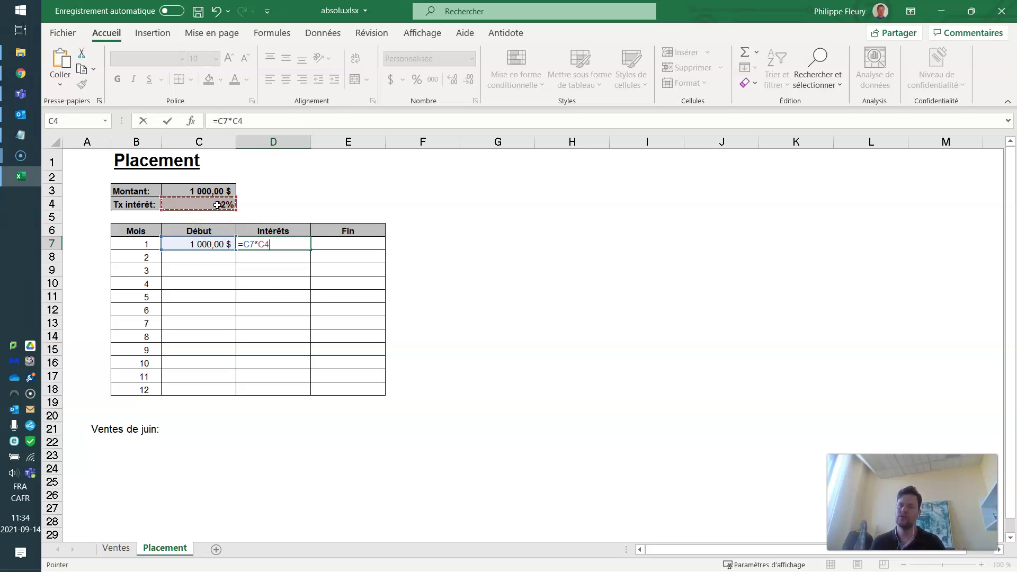
text(/12)
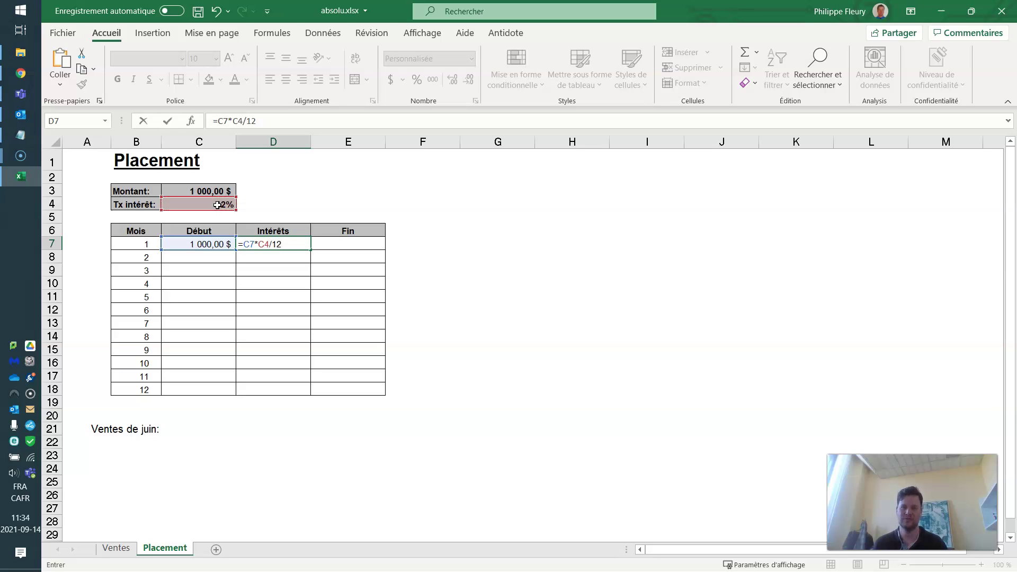
key(Return)
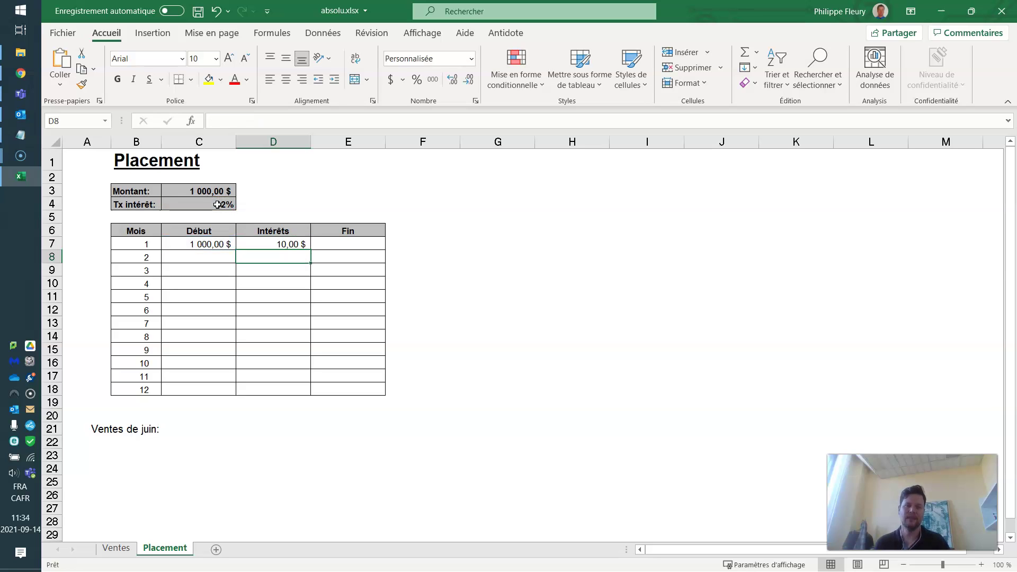
Enter month 1's Fin in E7 as =C7+D7, giving 1 010,00 $
click(337, 242)
text(=)
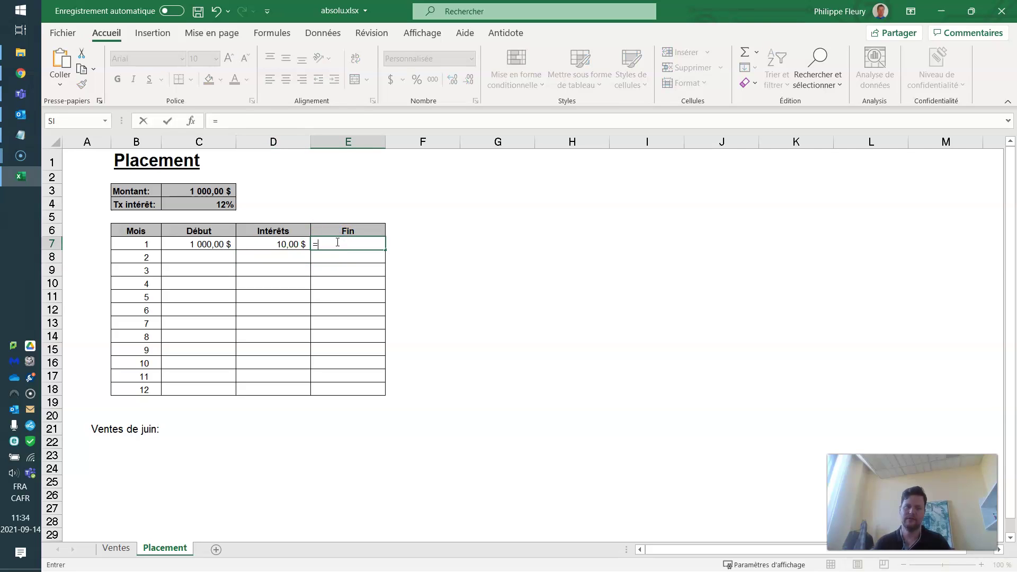
click(215, 244)
text(+)
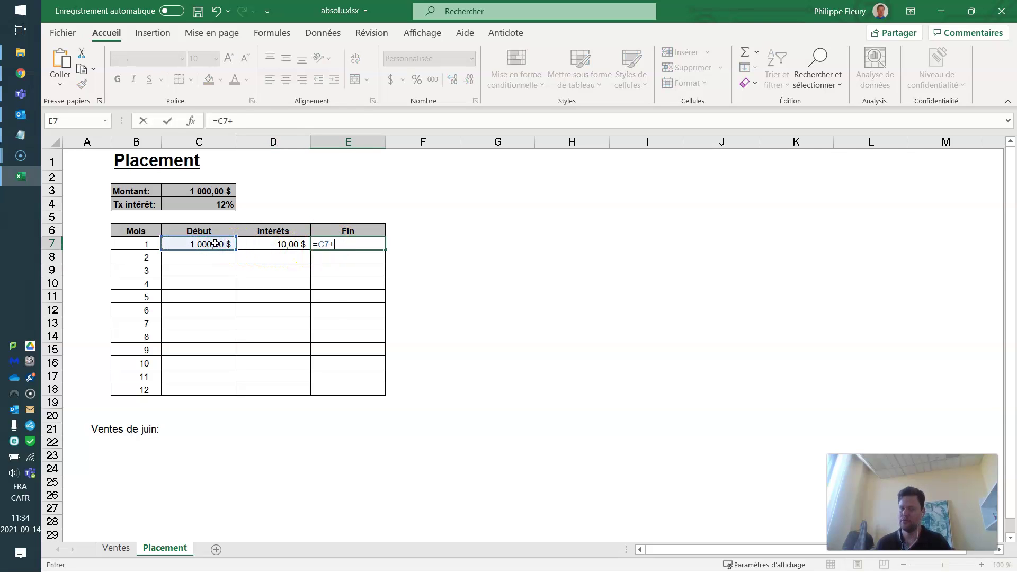
click(286, 244)
key(Return)
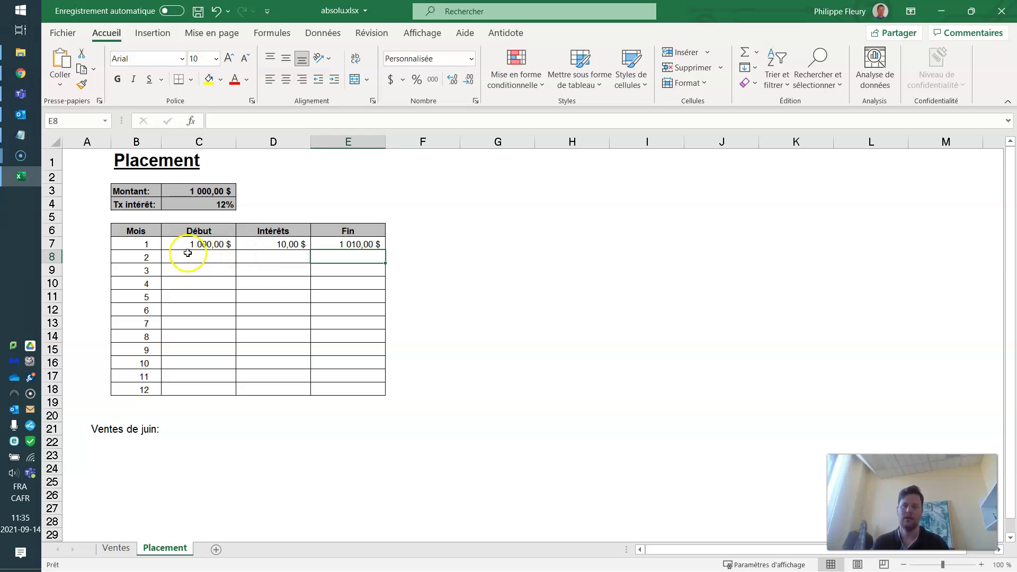
click(274, 244)
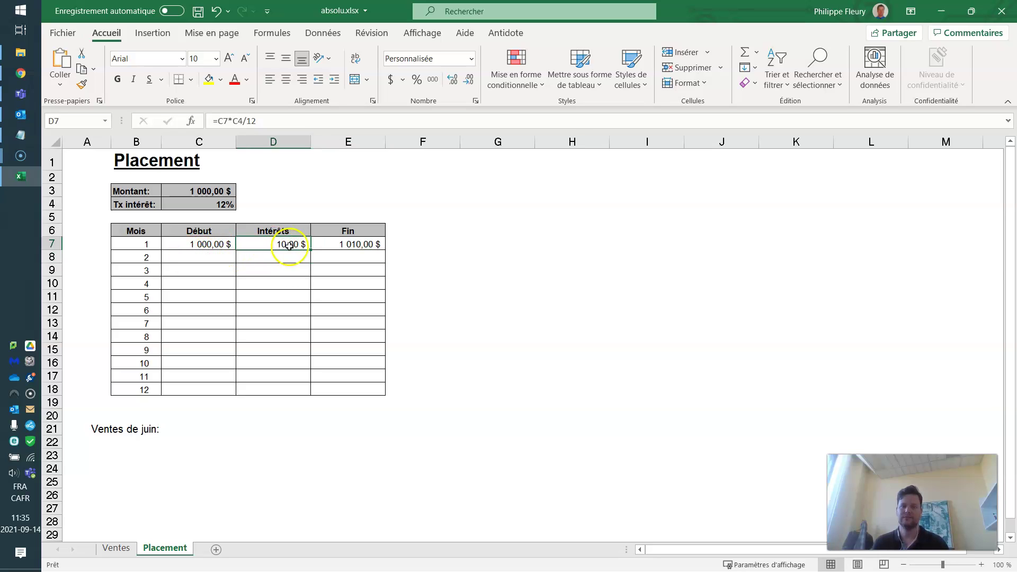
click(201, 258)
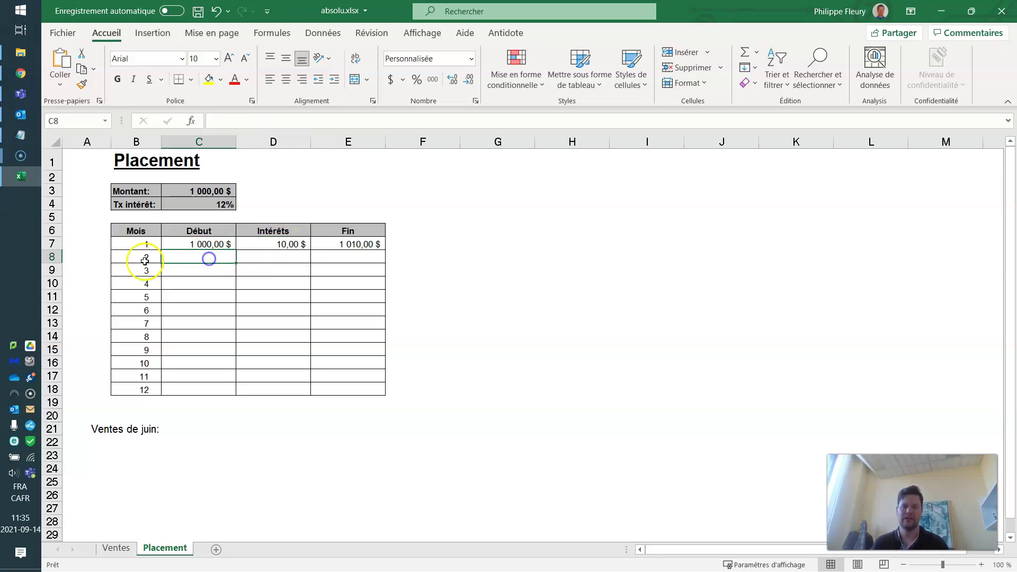
click(207, 242)
drag(235, 252, 227, 392)
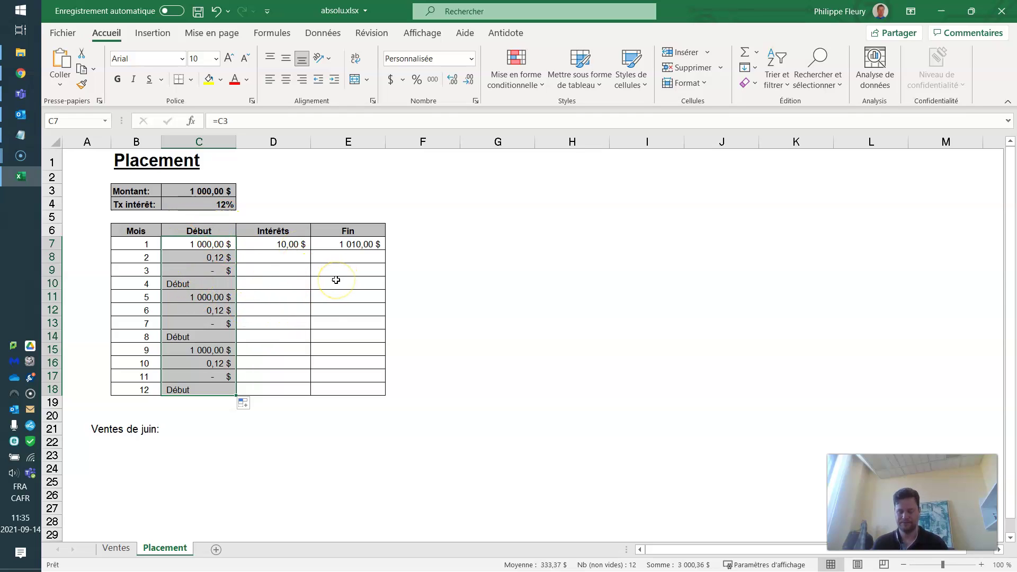
key(ctrl+z)
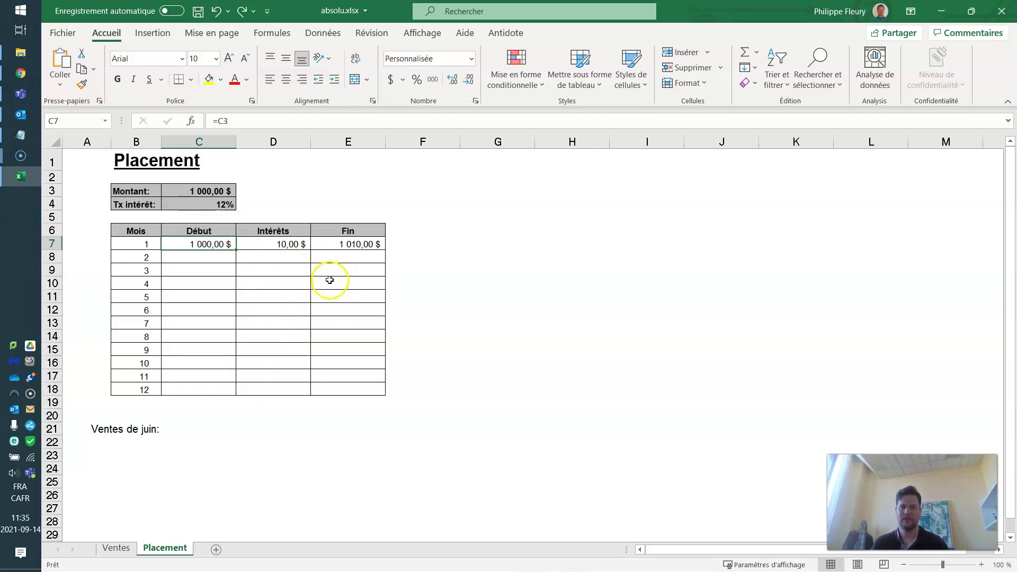
click(199, 259)
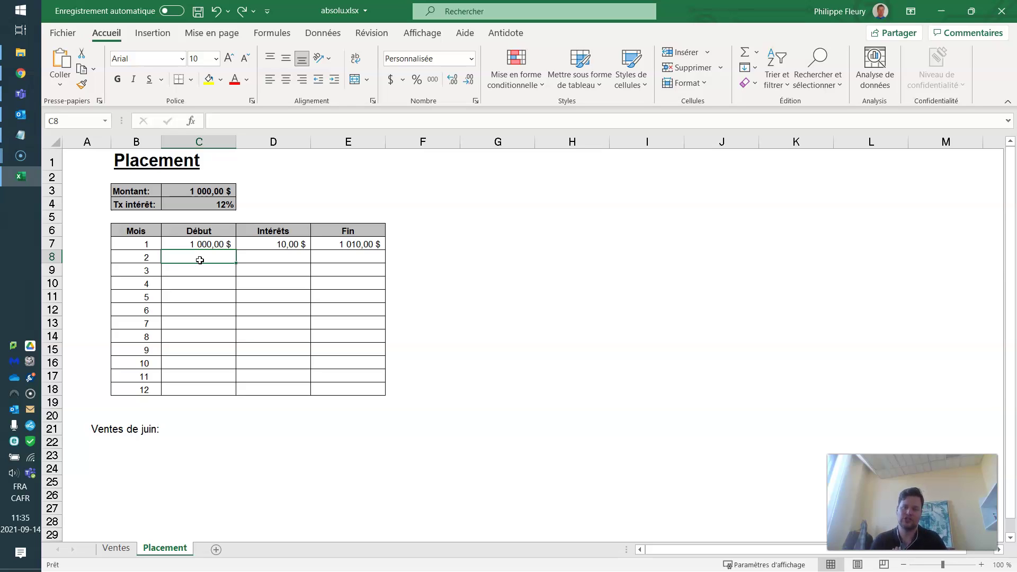
Set month 2's Début in C8 to =E7 and copy it down to C18
text(=)
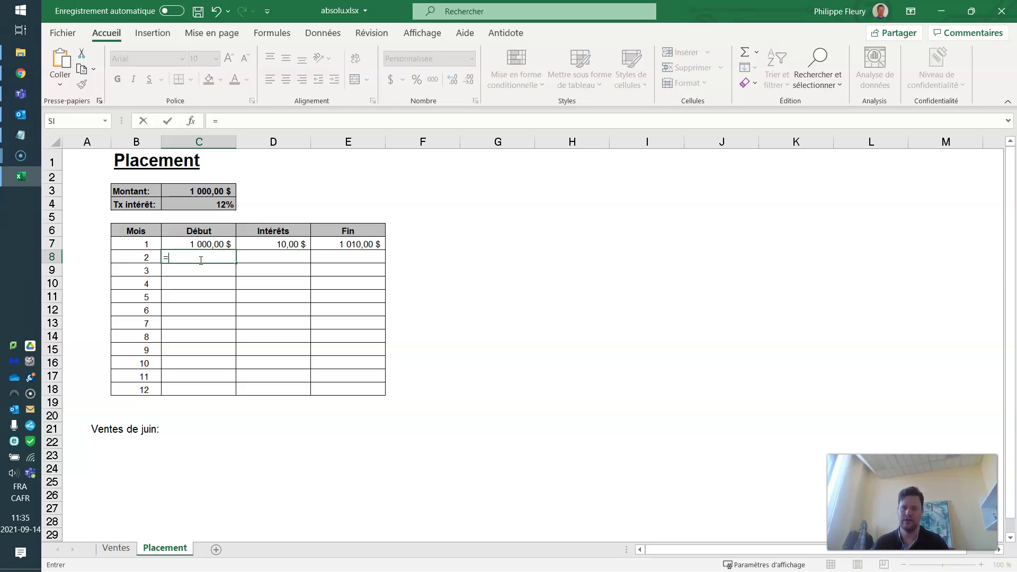
click(343, 244)
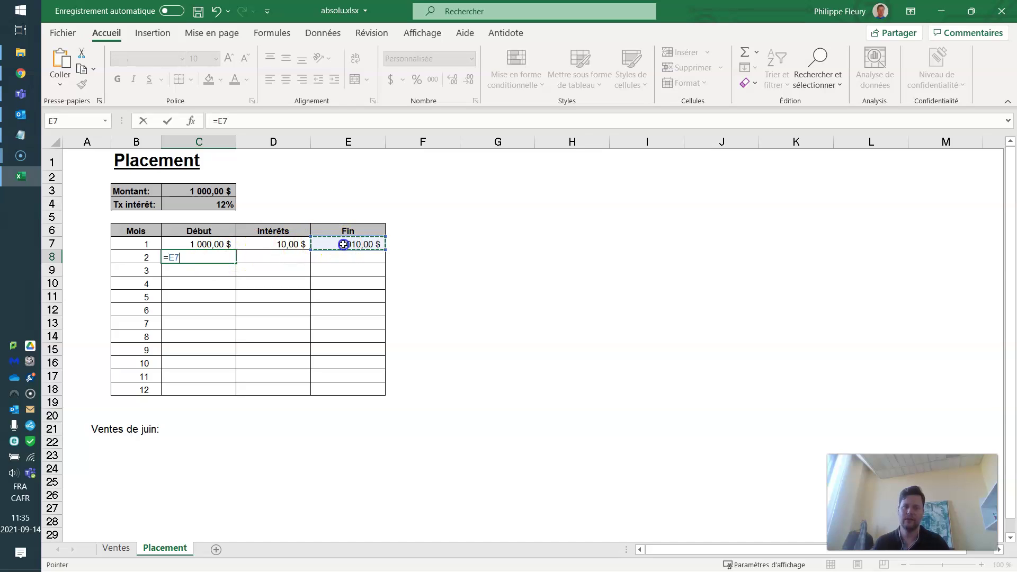
key(Return)
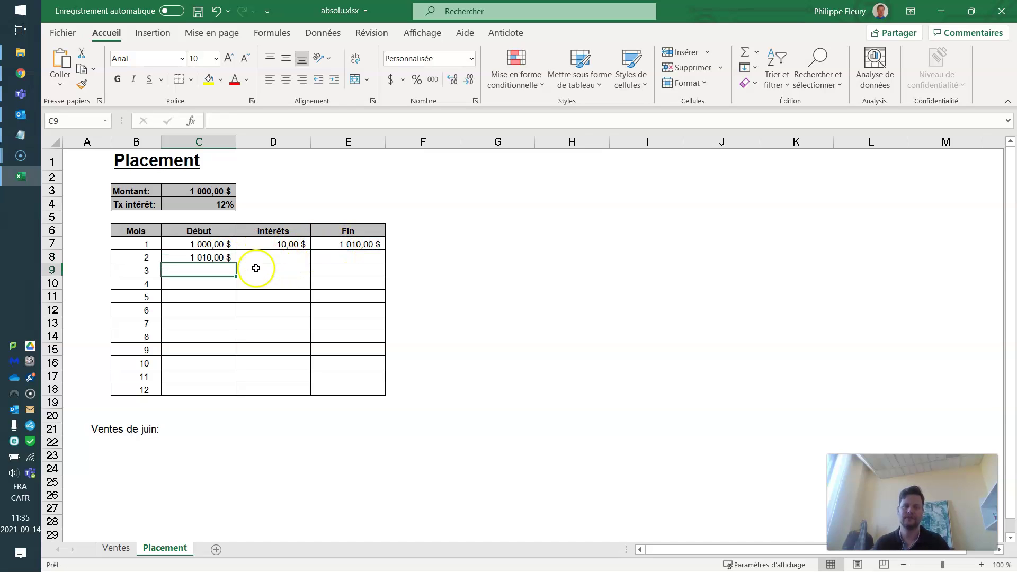
click(202, 256)
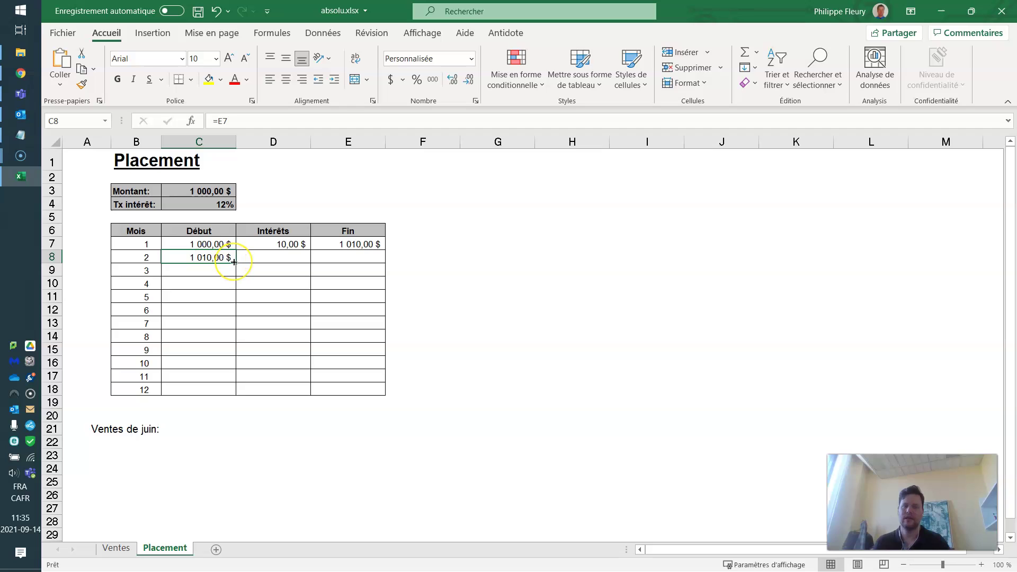
drag(234, 262, 224, 396)
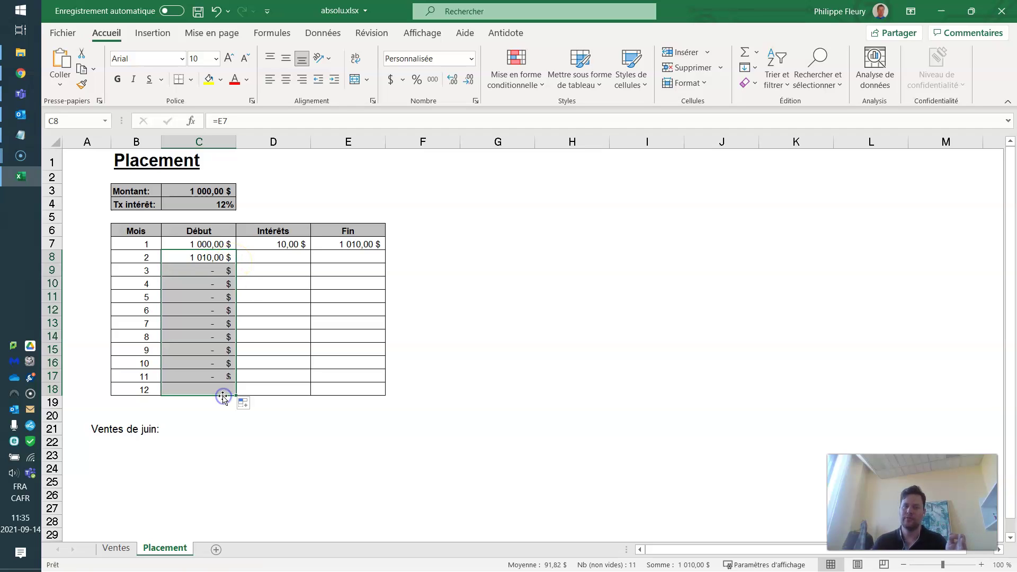
Inspect the month 4 Début formula, leaving it unchanged
click(207, 284)
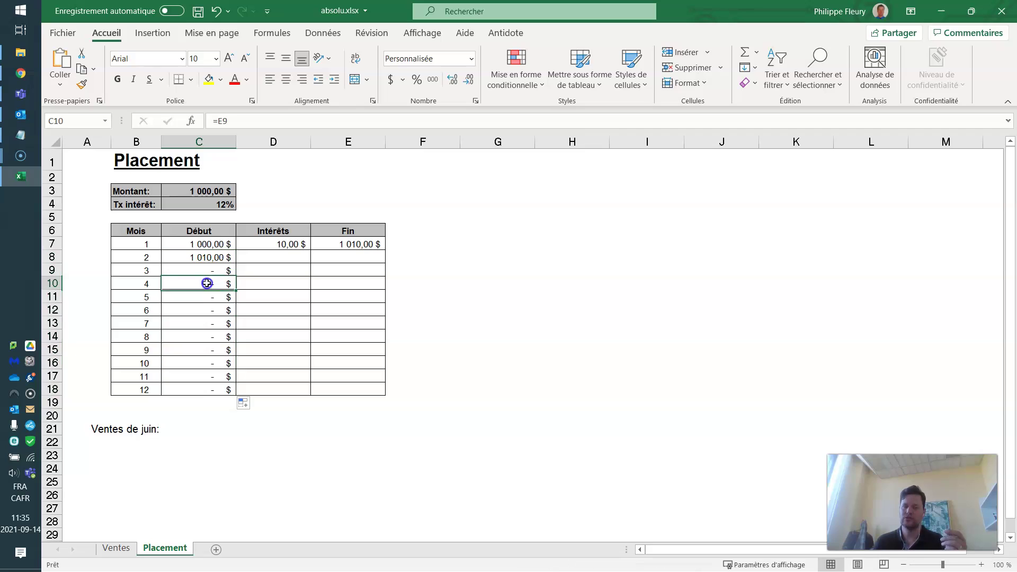
click(233, 120)
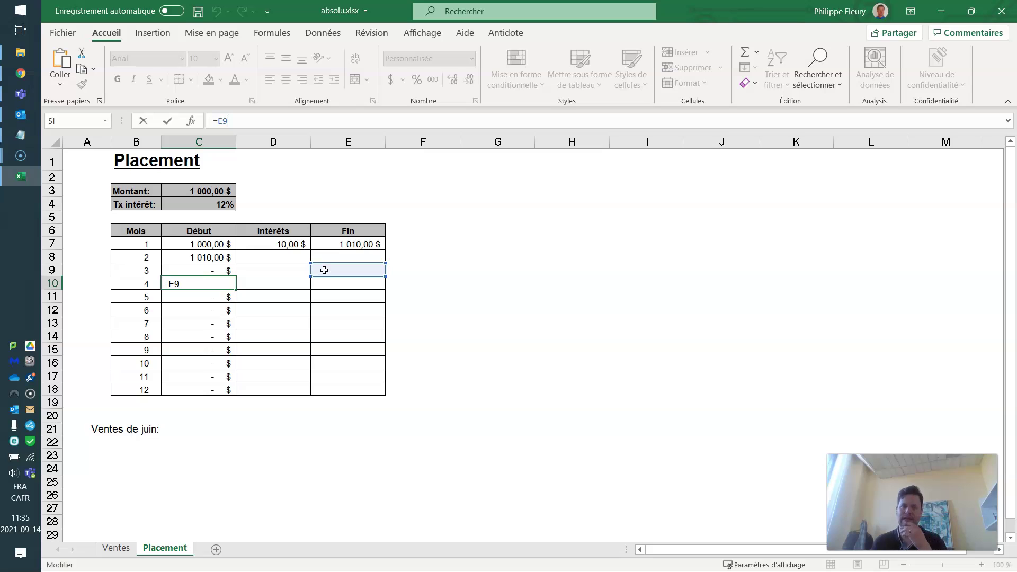
click(255, 293)
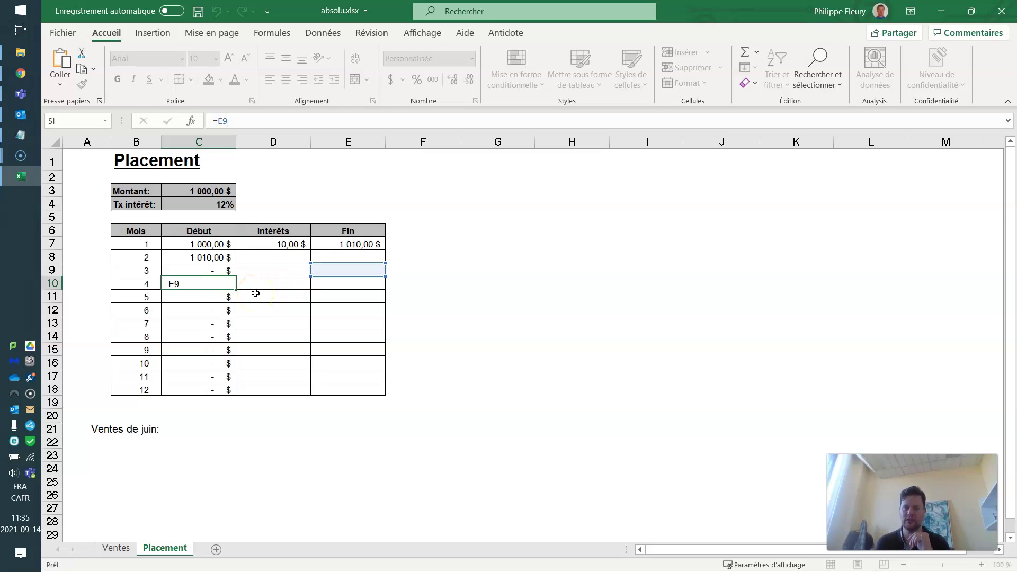
key(Return)
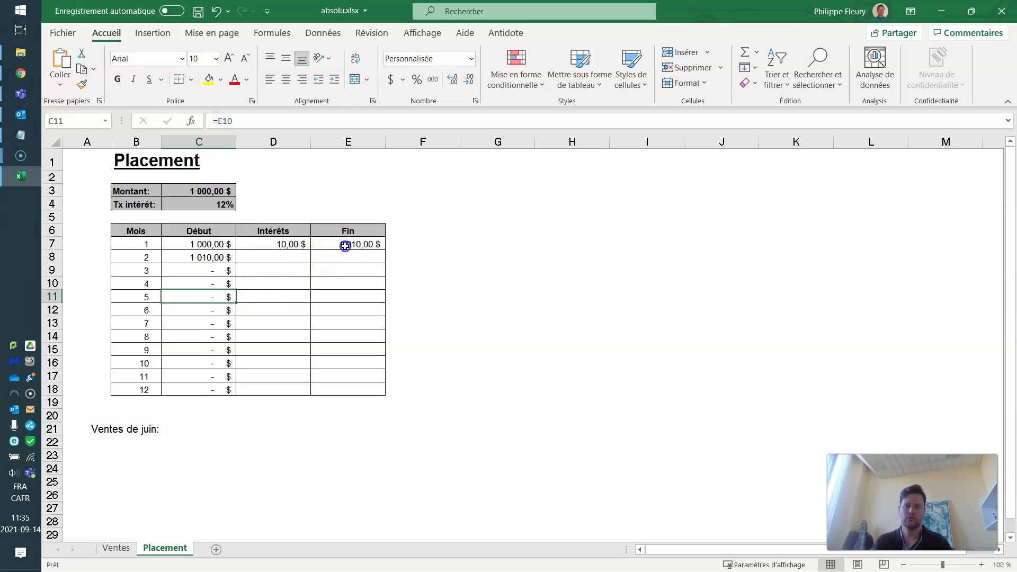
click(345, 245)
Copy the Fin formula to E18 and the interest formula to D18, undoing and redoing the interest copy
drag(385, 250, 356, 389)
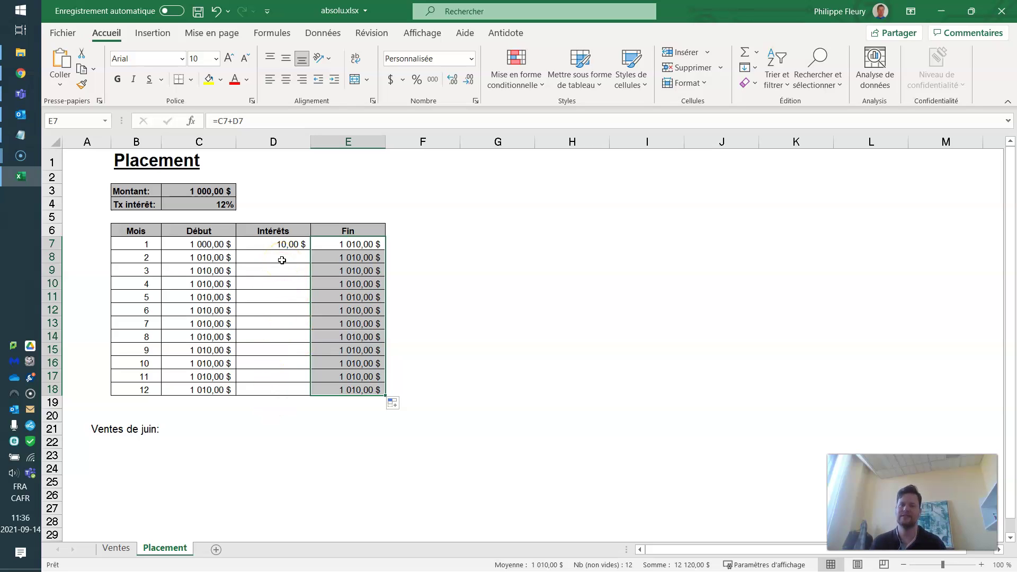
click(282, 245)
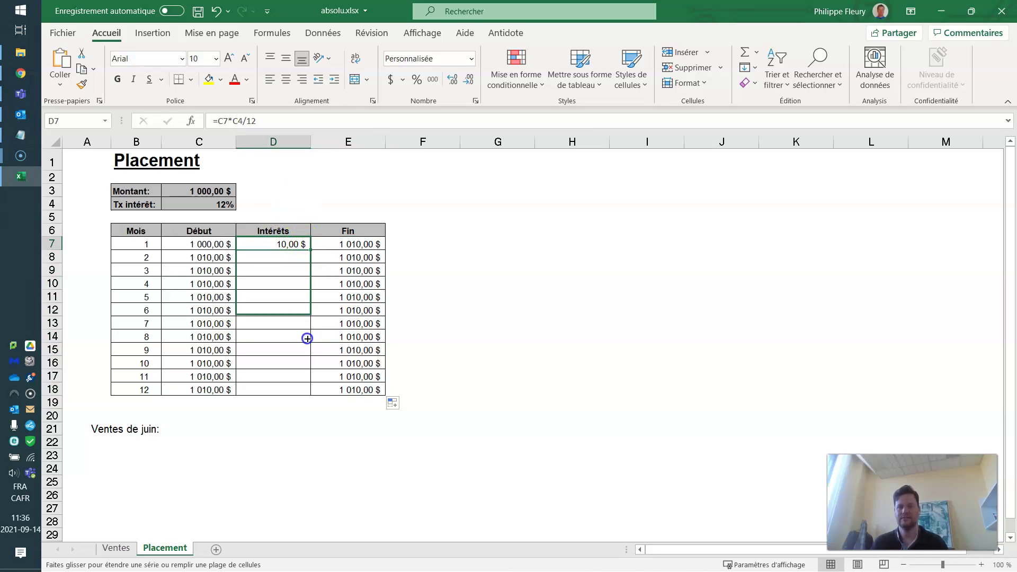
drag(310, 250, 310, 393)
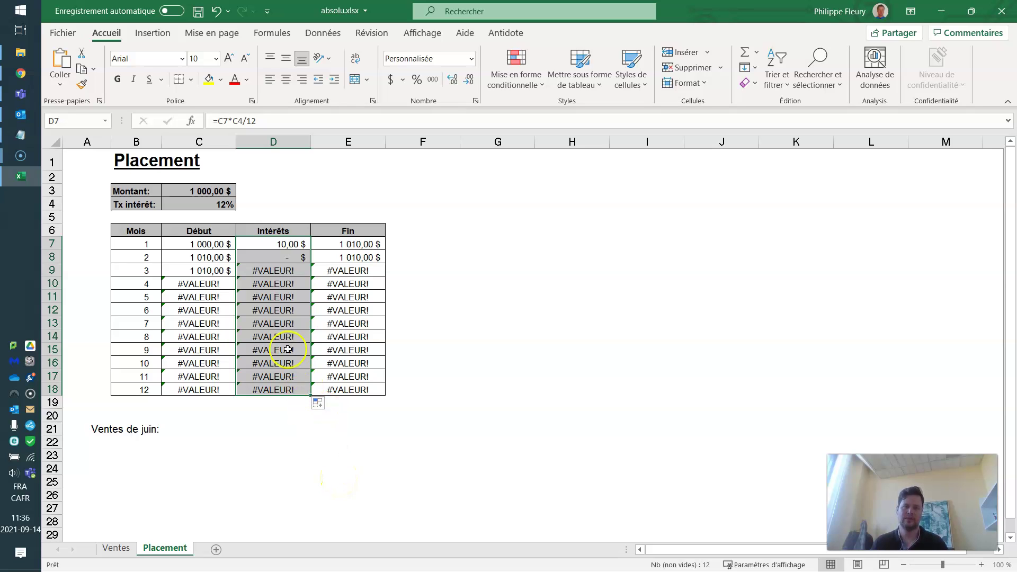
key(ctrl+z)
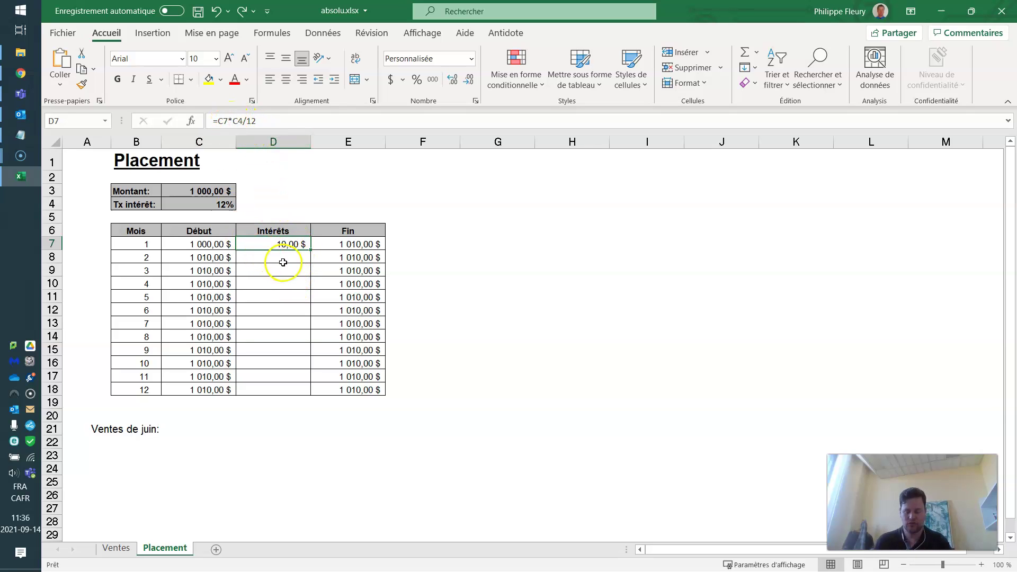
key(ctrl+y)
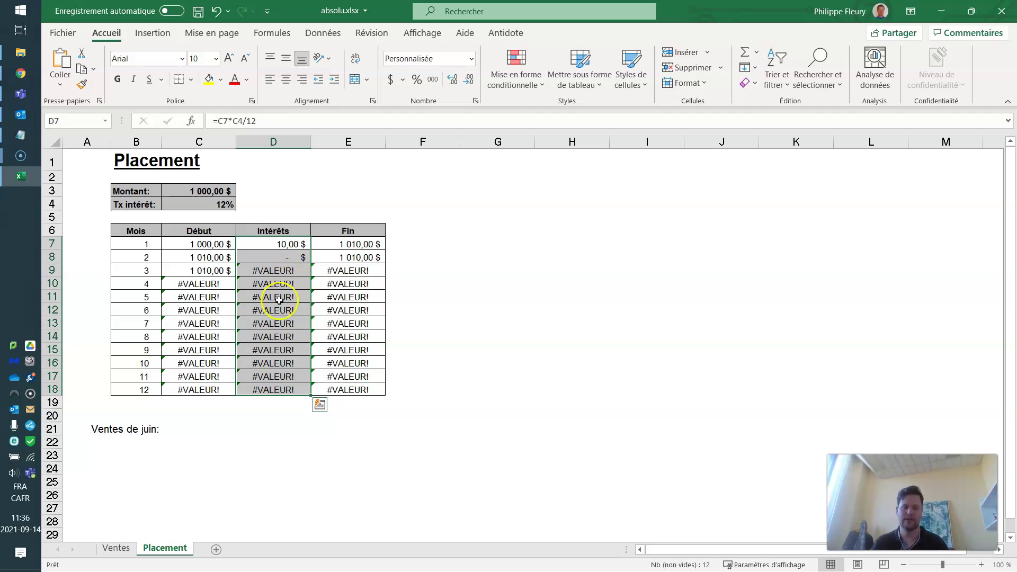
click(272, 309)
click(259, 122)
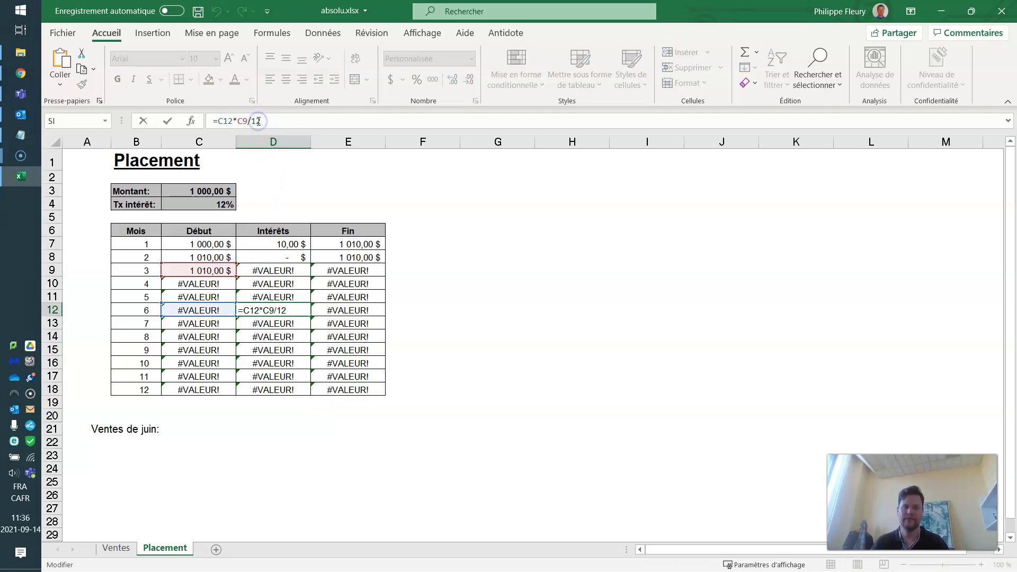
click(228, 120)
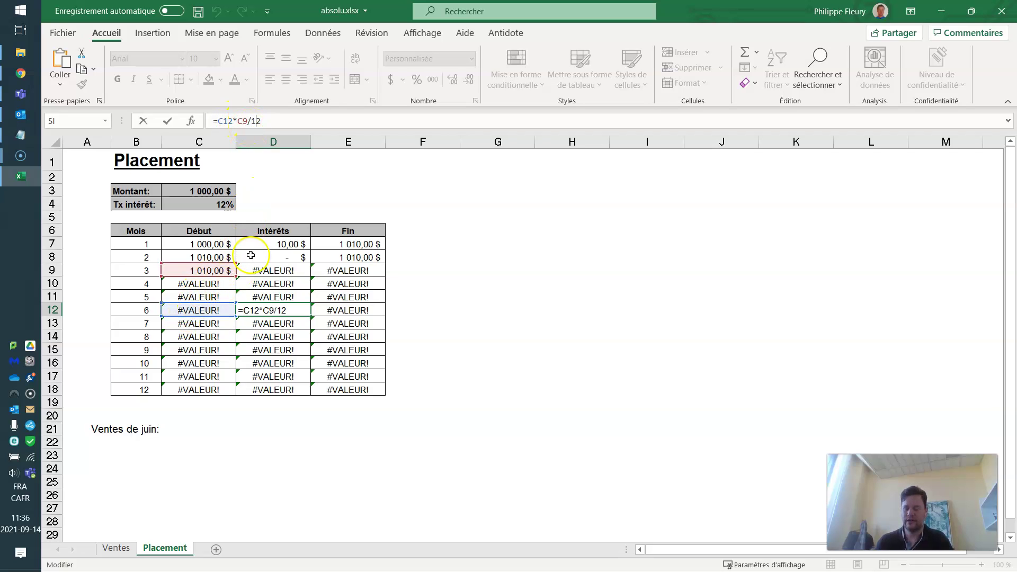
key(Return)
click(272, 269)
click(265, 121)
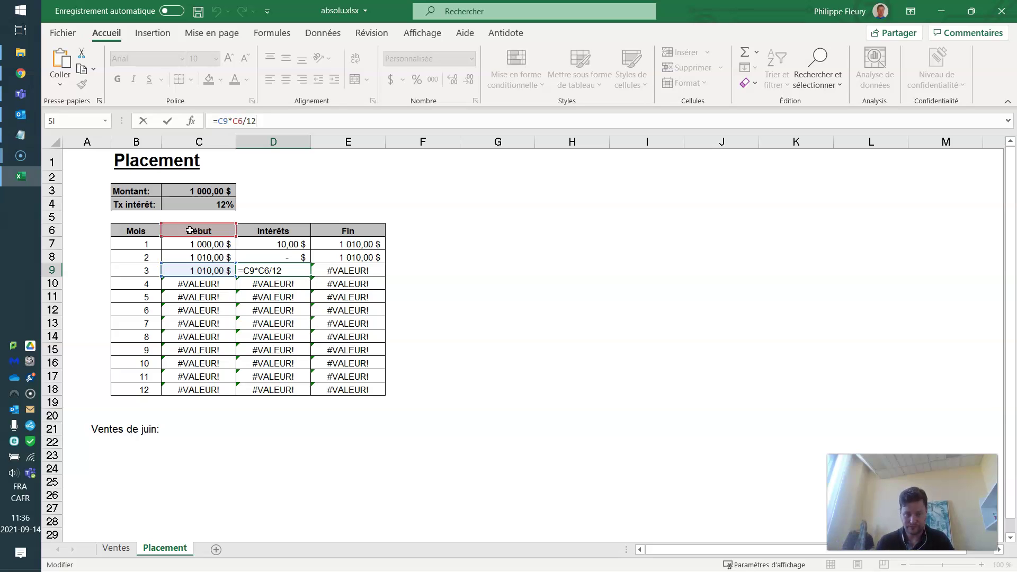
key(Return)
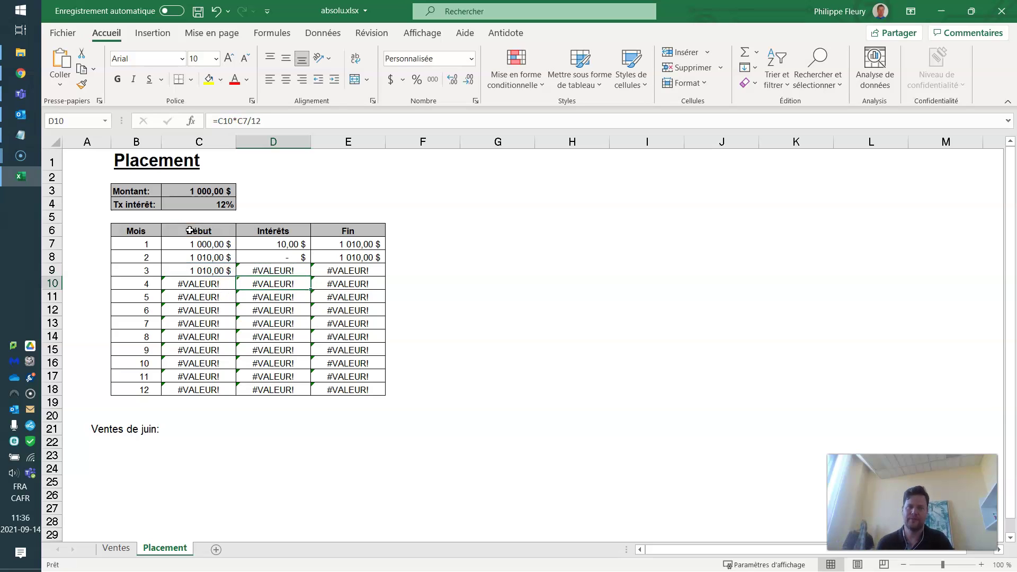
click(264, 256)
click(274, 243)
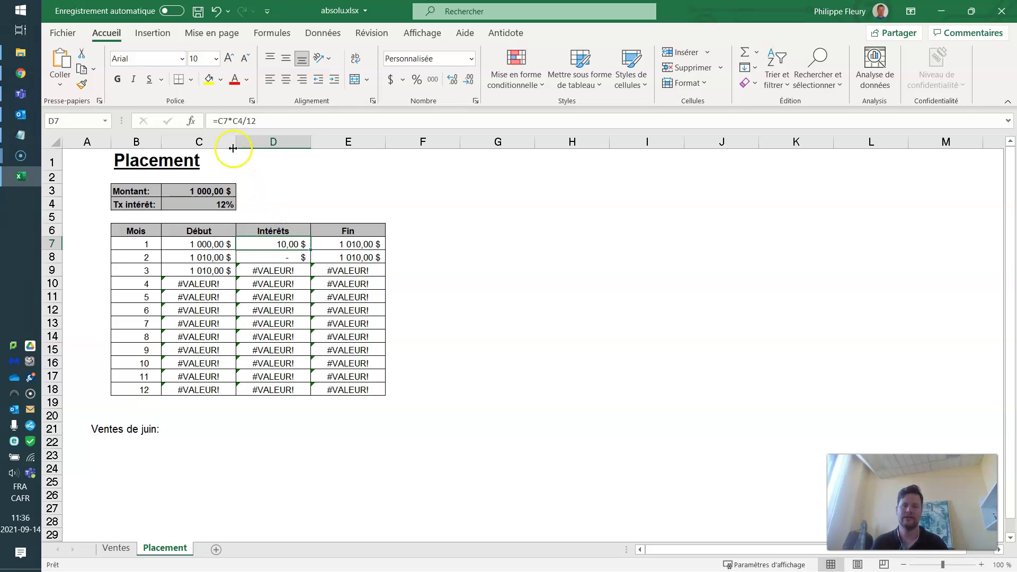
click(238, 119)
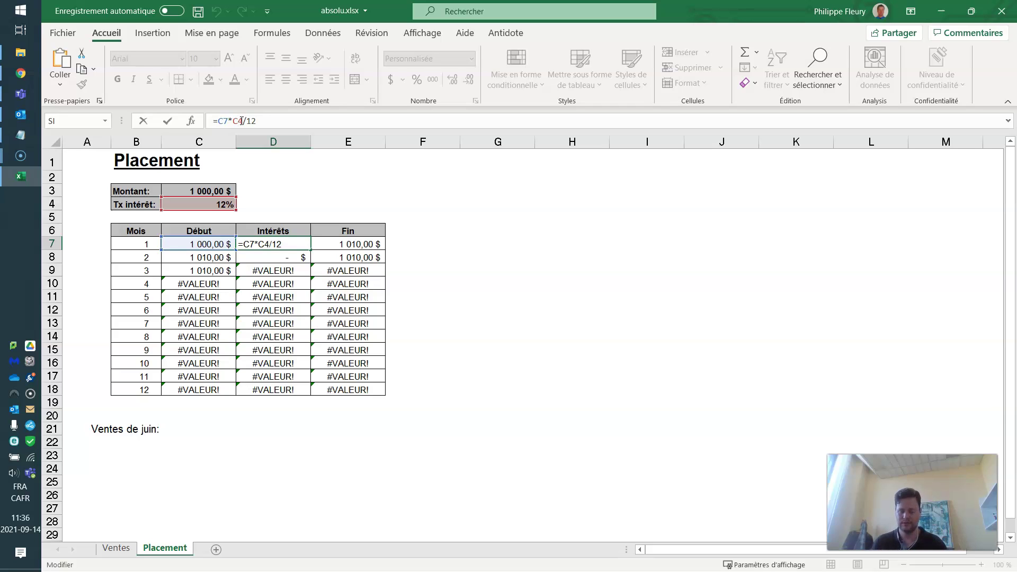
Change D7 to =C7*C$4/12 and copy it down to month 12, reaching 1 126,83 $
text($)
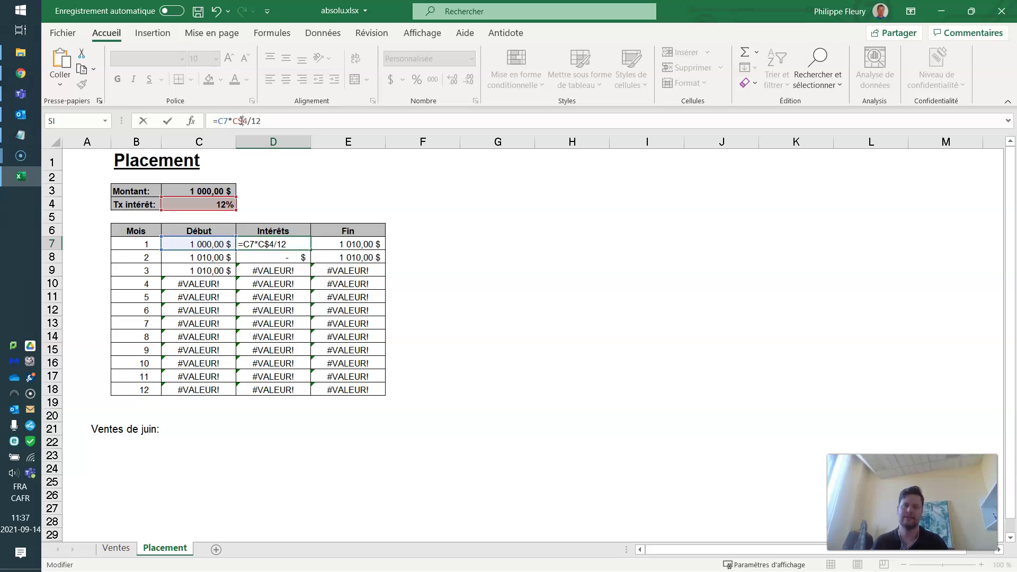
key(Return)
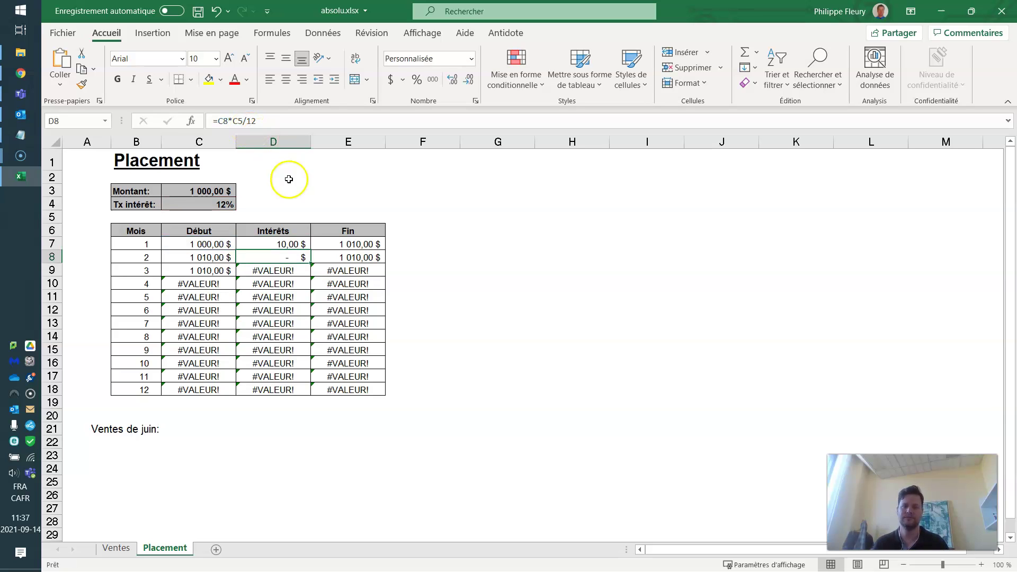
click(296, 244)
drag(311, 248, 311, 395)
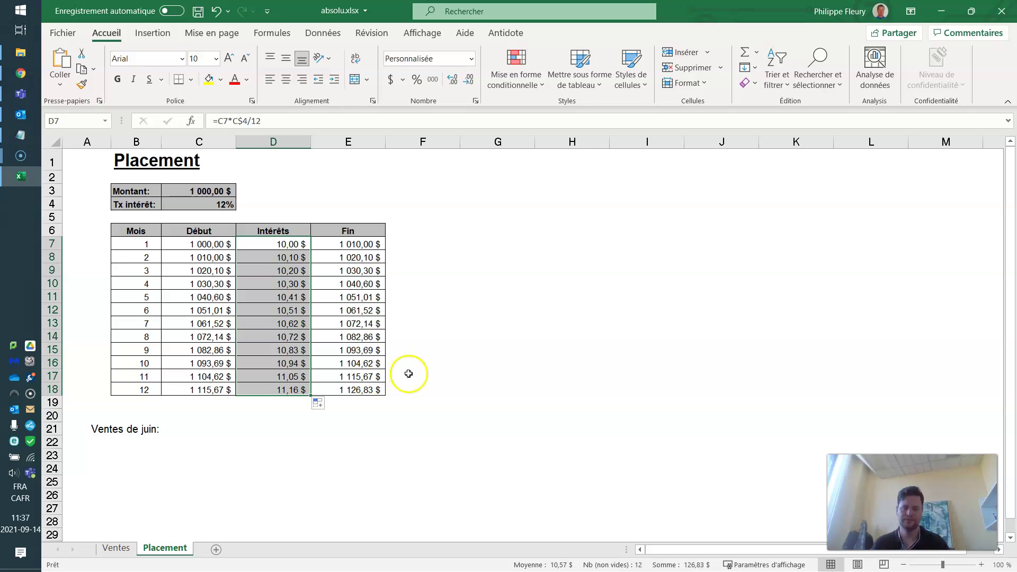
click(369, 387)
click(307, 426)
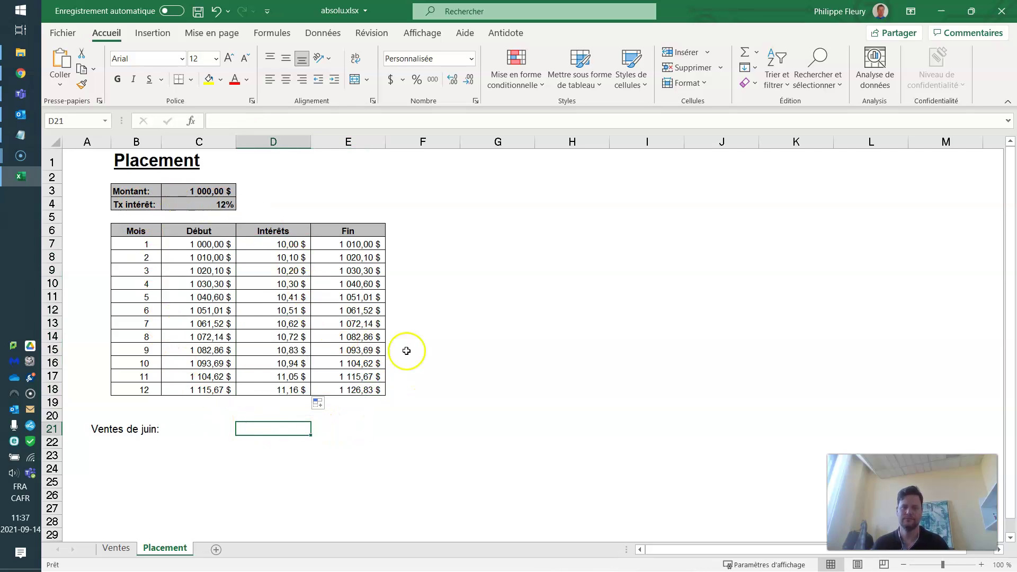
Change the investment to 1500 and the rate to 15%, then close absolu.xlsx
click(213, 207)
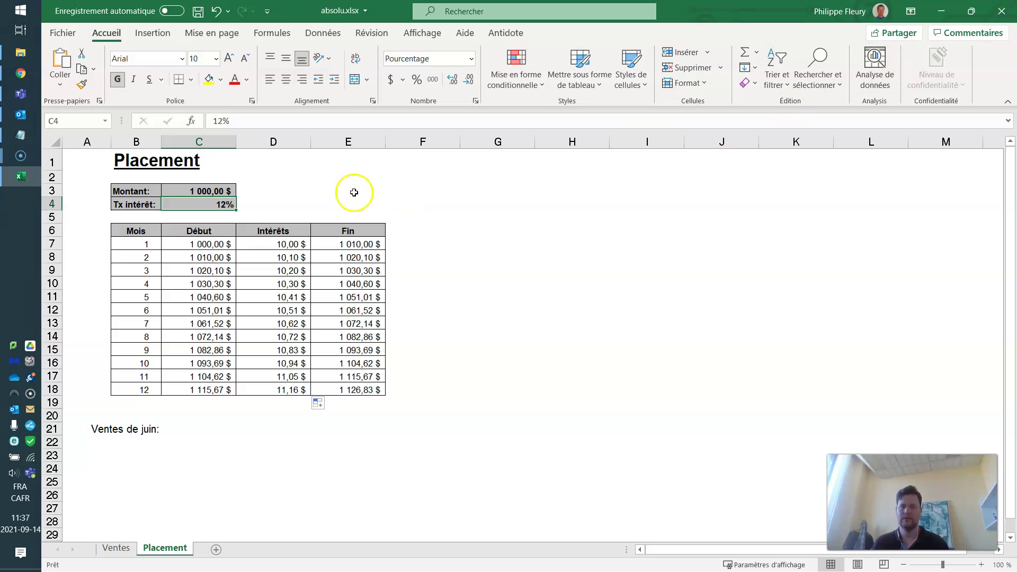
click(204, 191)
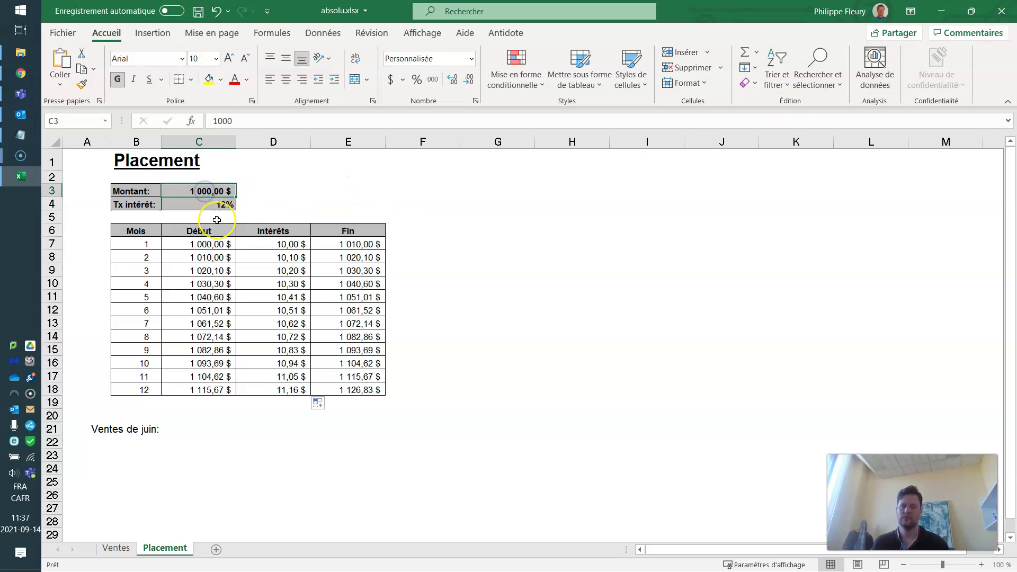
text(1500)
key(Return)
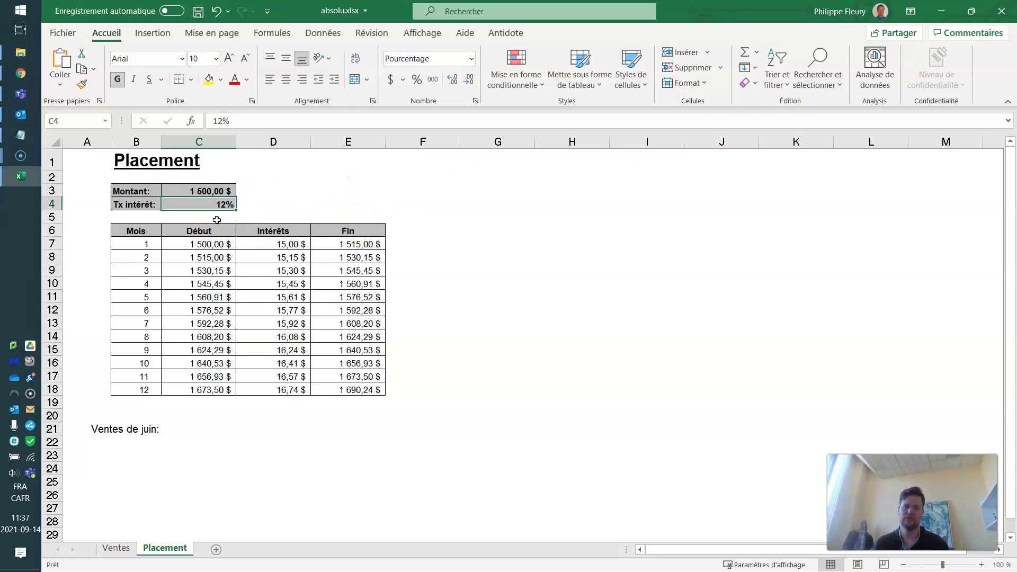
text(15)
key(Return)
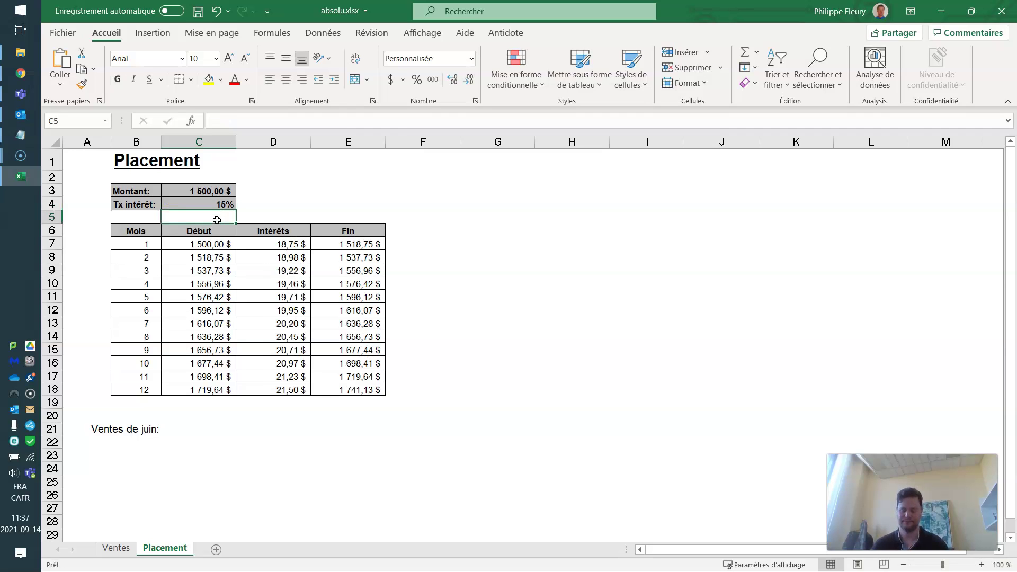
key(ctrl+w)
Discard the changes to absolu.xlsx and open fonctions.xlsx from the file list
key(Tab)
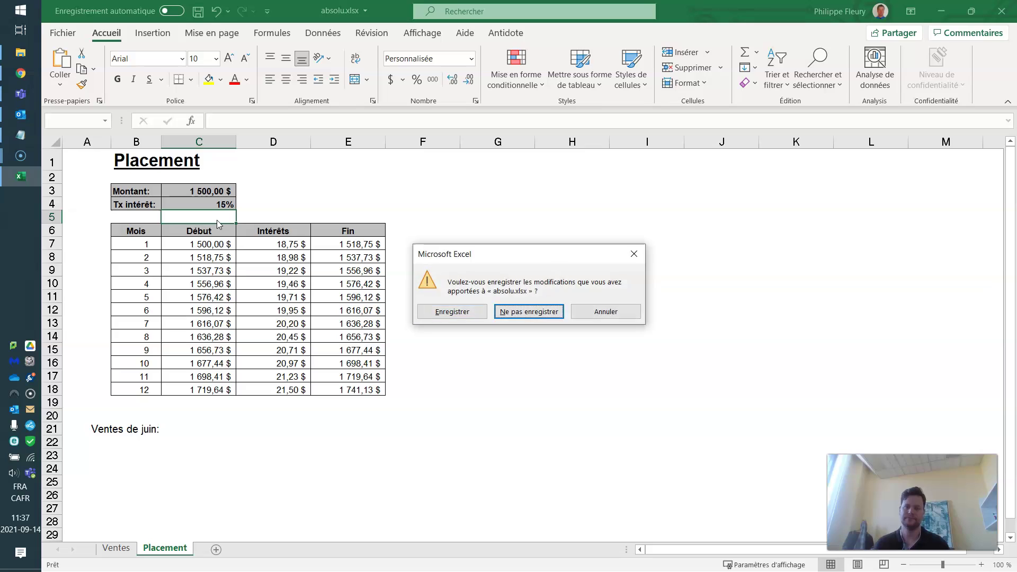
key(Return)
key(Down)
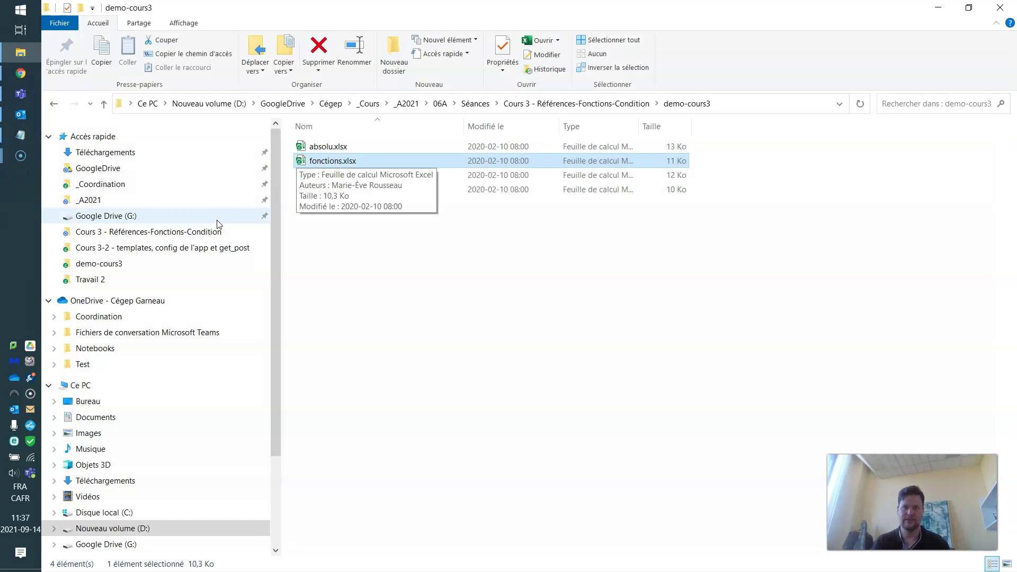
key(Return)
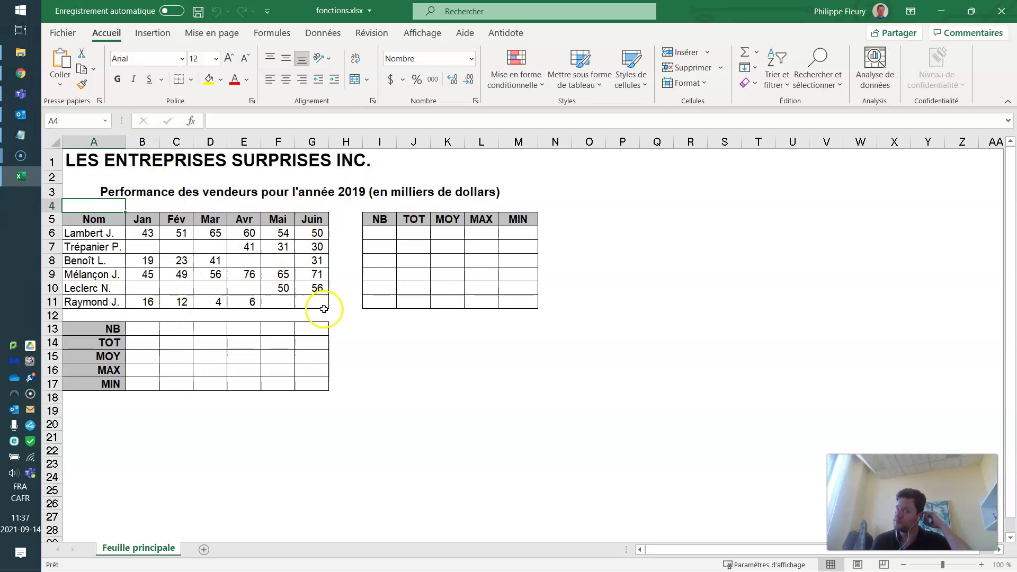
Enter =NB(B6:G6) in I6 and copy it down to I11
click(379, 232)
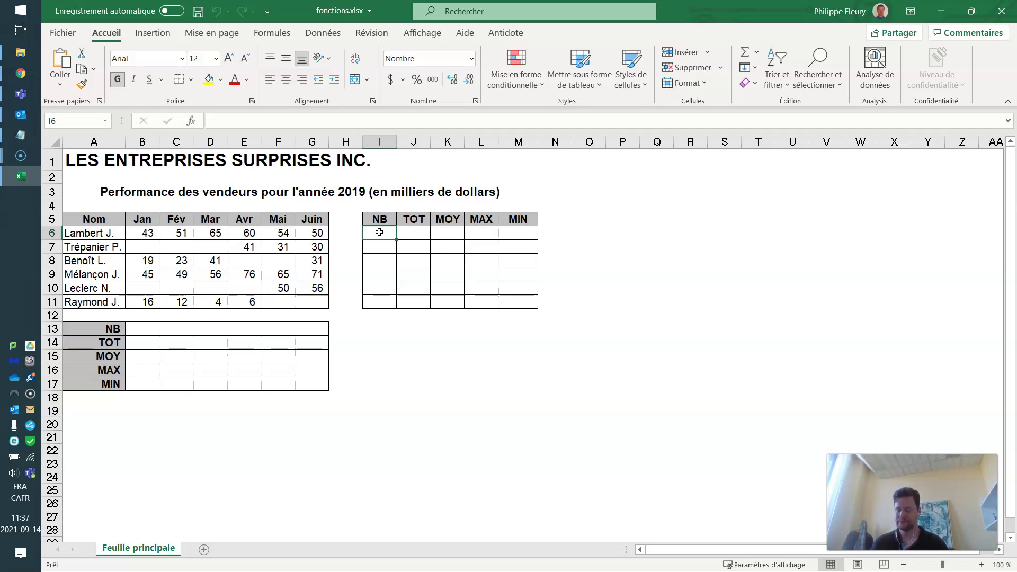
text(=)
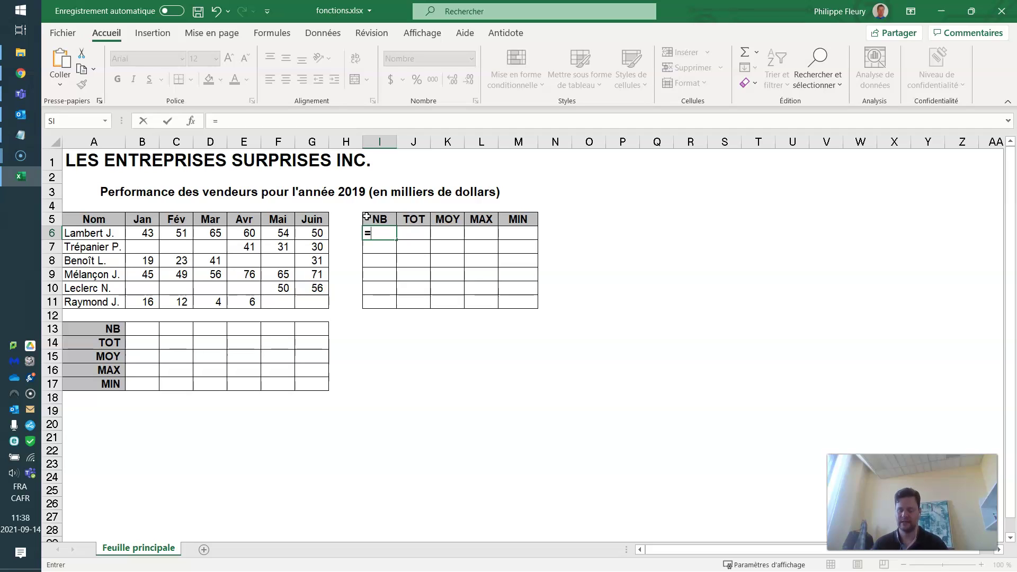
text(nb()
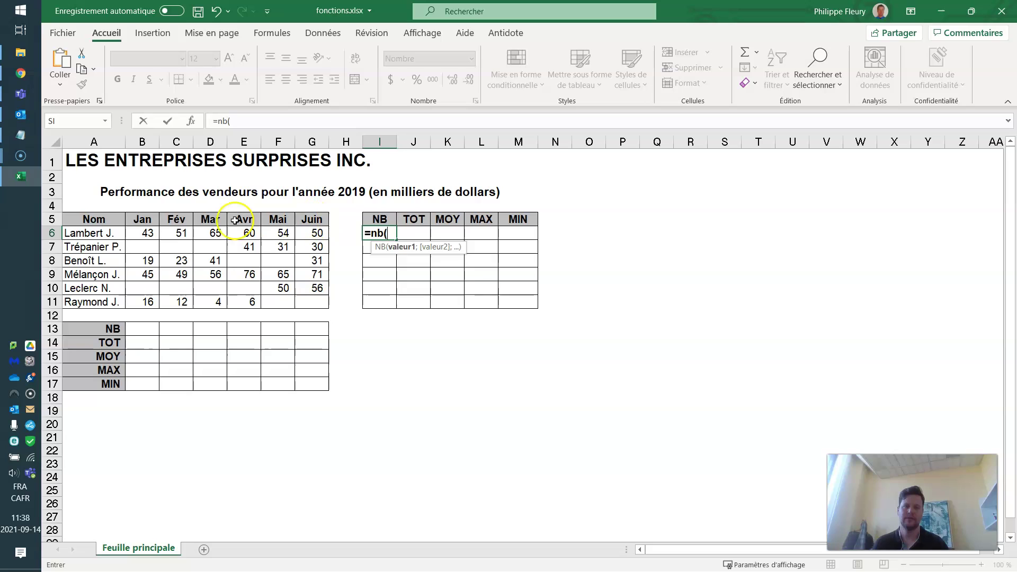
drag(133, 233, 299, 234)
text())
key(Return)
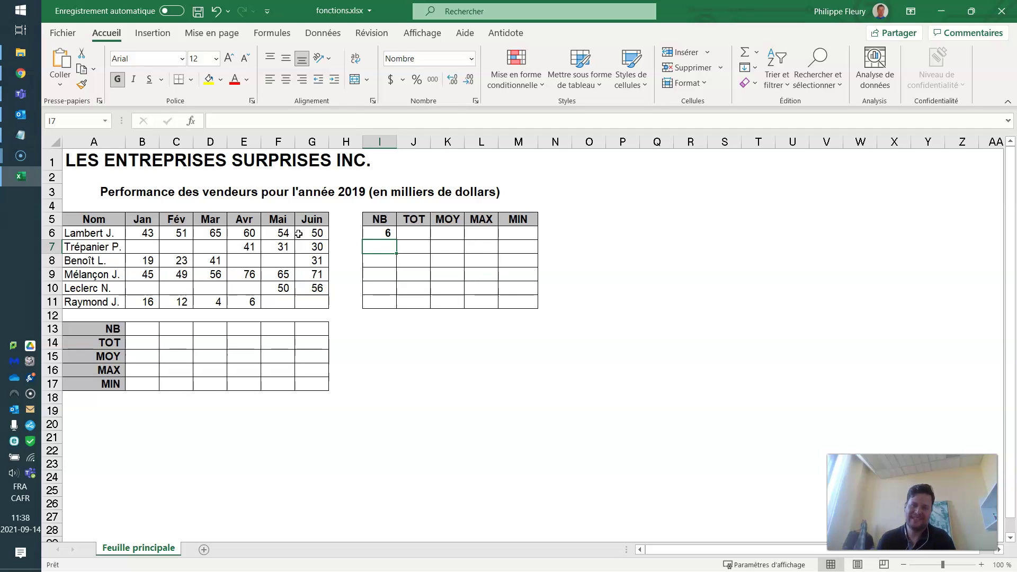
click(377, 231)
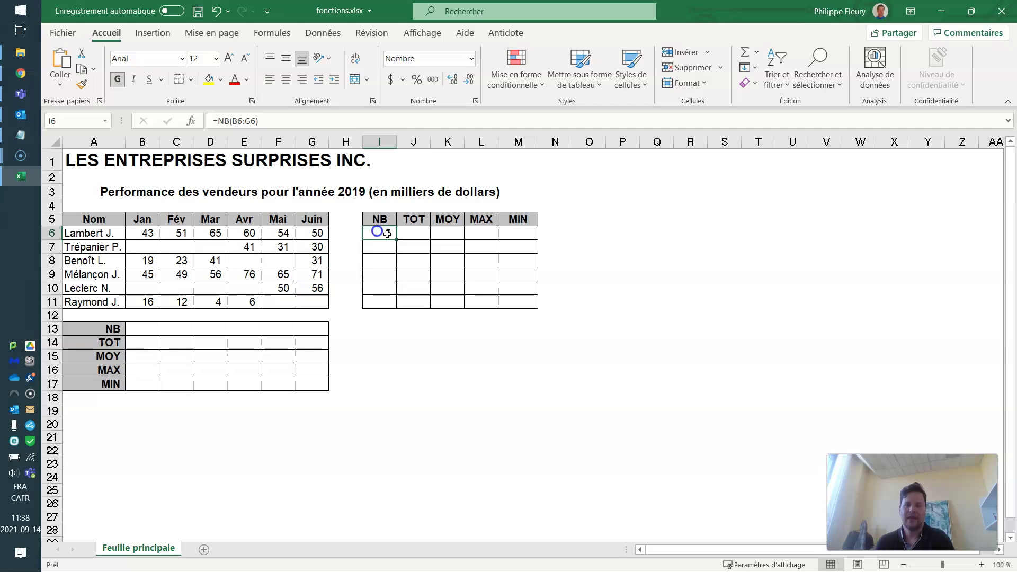
drag(397, 239, 394, 306)
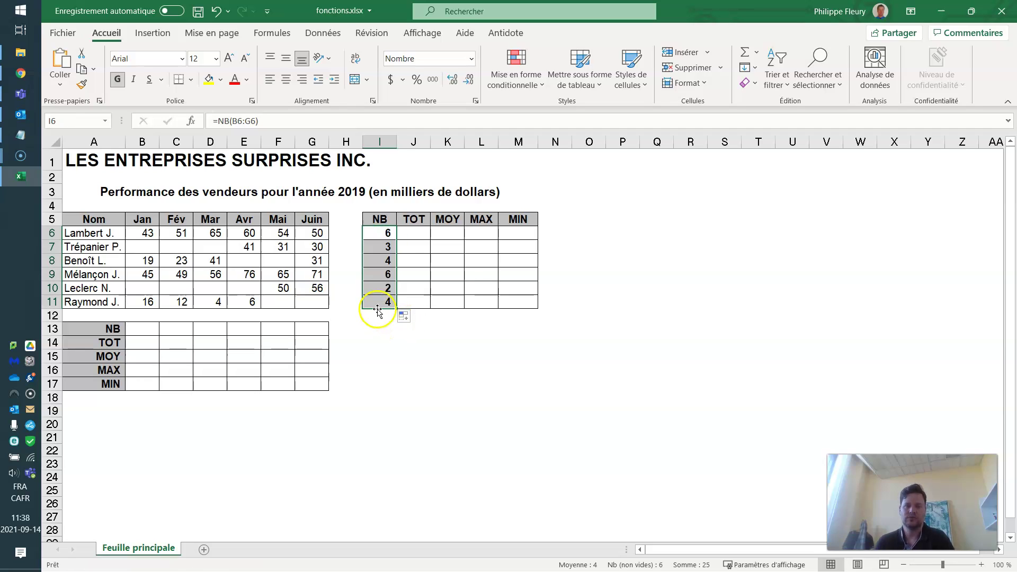
Check several salespeople's monthly values against their counts of 6, 3, 4, 6, 2 and 4
drag(143, 301, 241, 302)
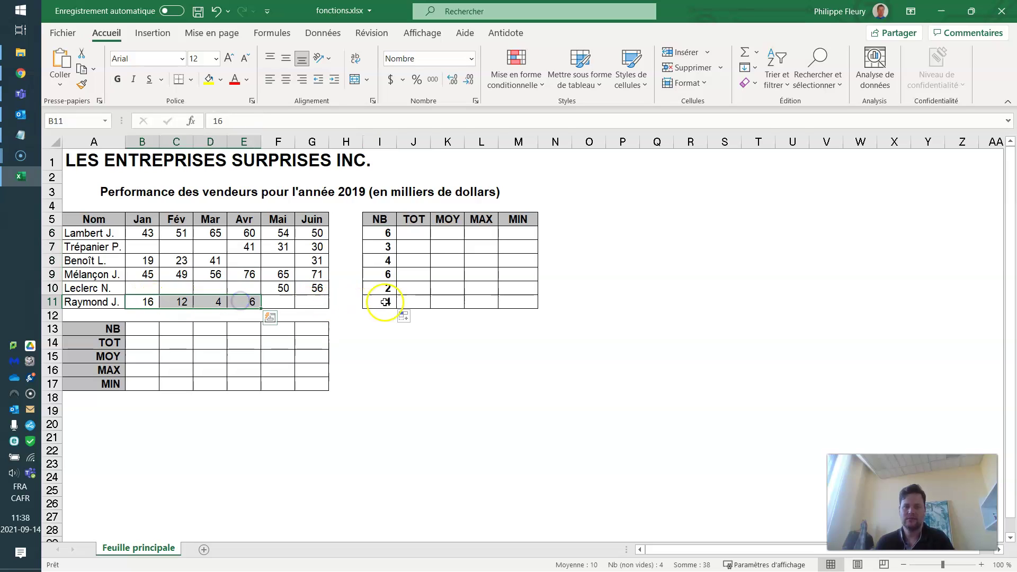
drag(381, 288, 382, 288)
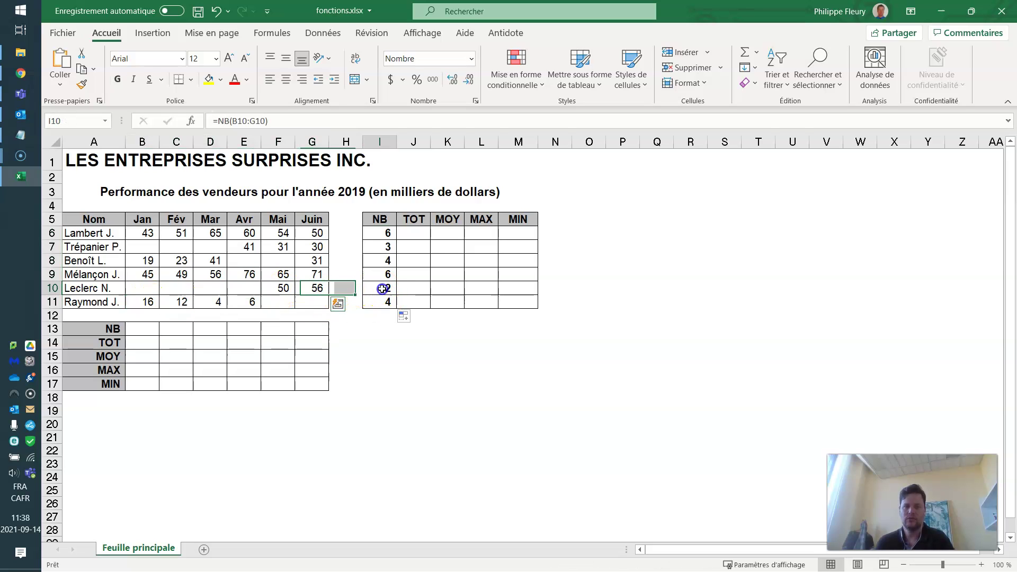
drag(142, 273, 315, 275)
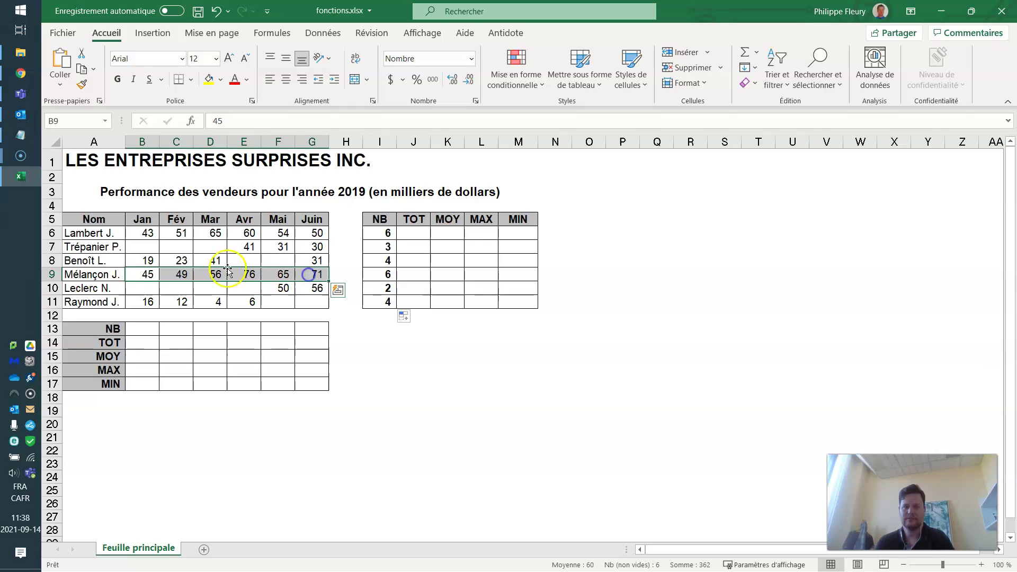
drag(135, 261, 214, 261)
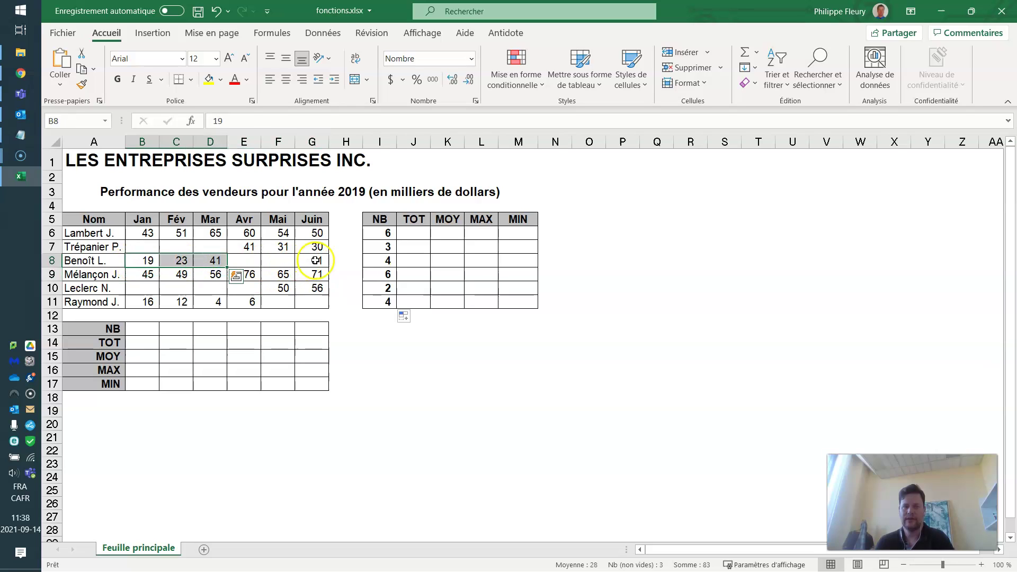
click(386, 261)
click(410, 236)
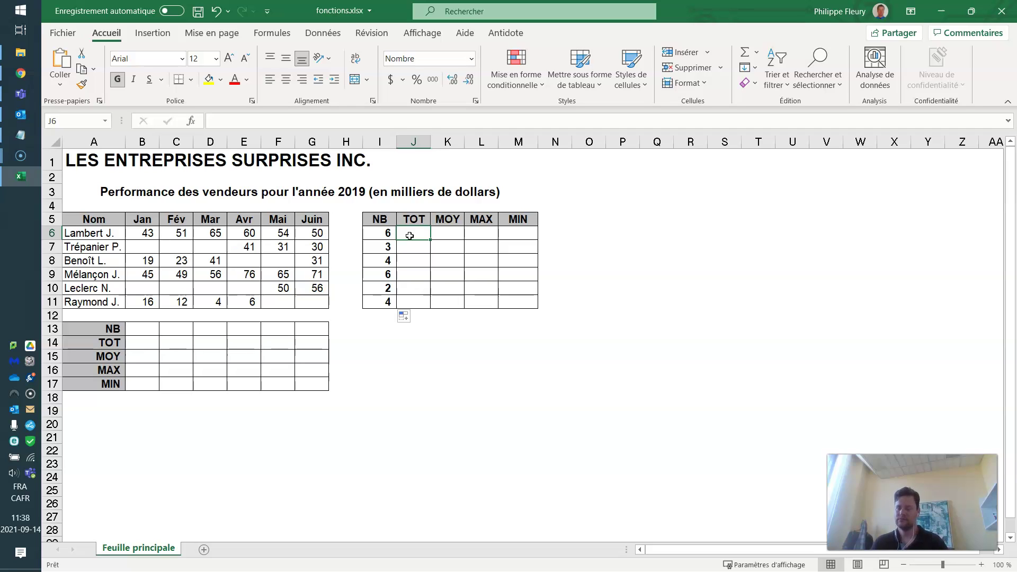
Enter =SOMME(B6:G6) in J6 and copy it down to J11, giving 323, 102, 114, 362, 106 and 38
text(=s)
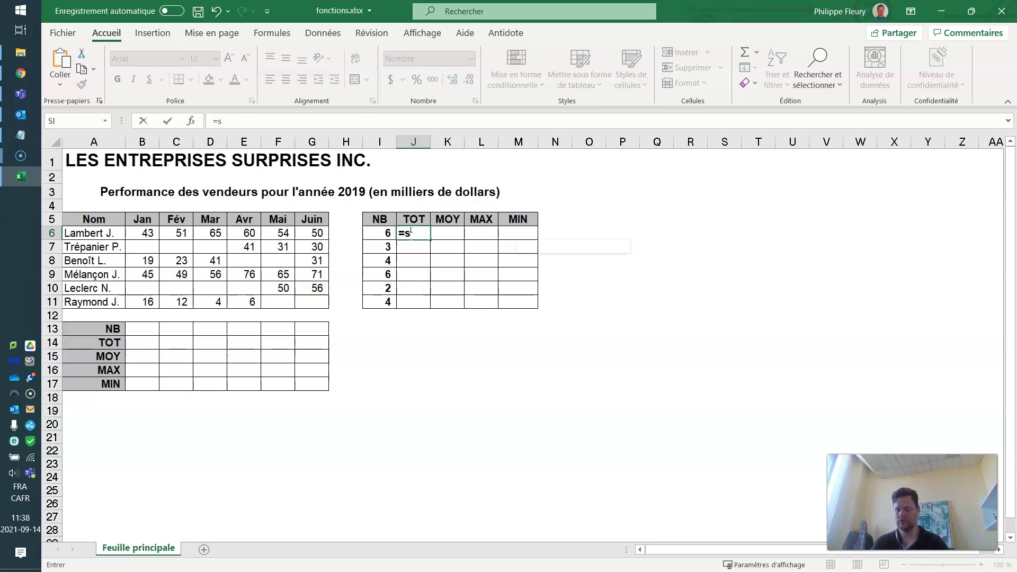
text(omme()
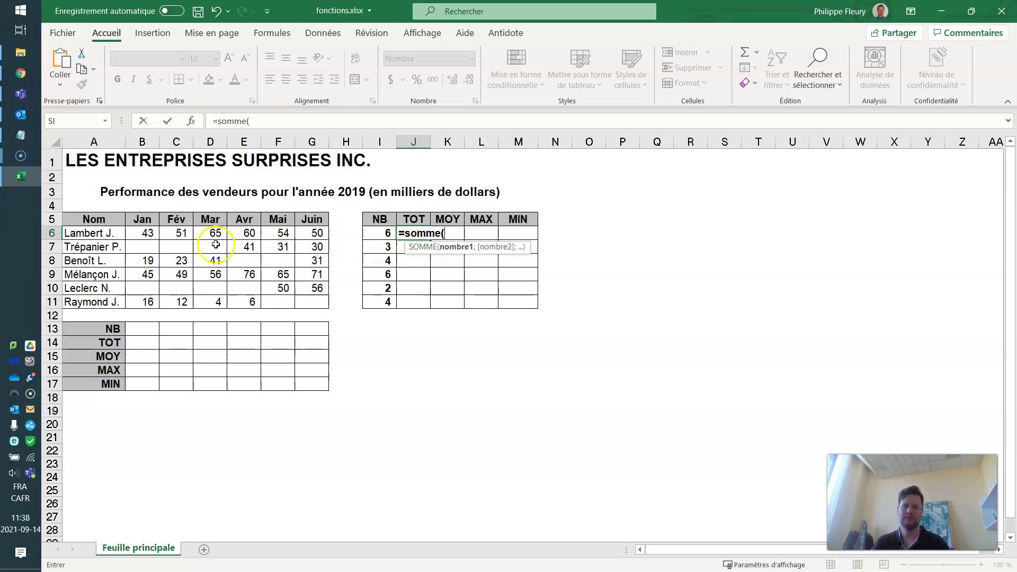
drag(143, 233, 314, 232)
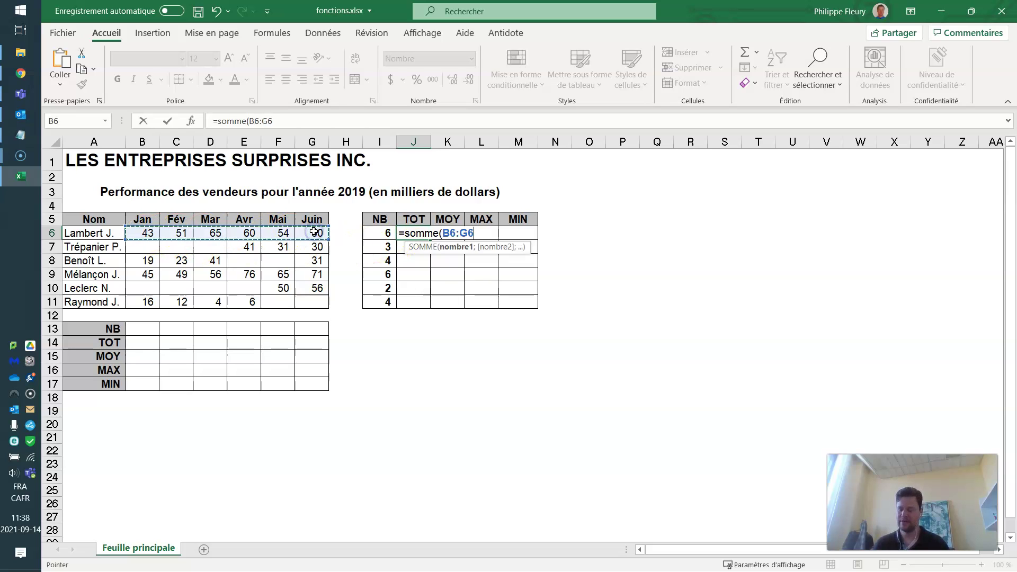
key(Return)
click(416, 233)
drag(429, 241, 424, 302)
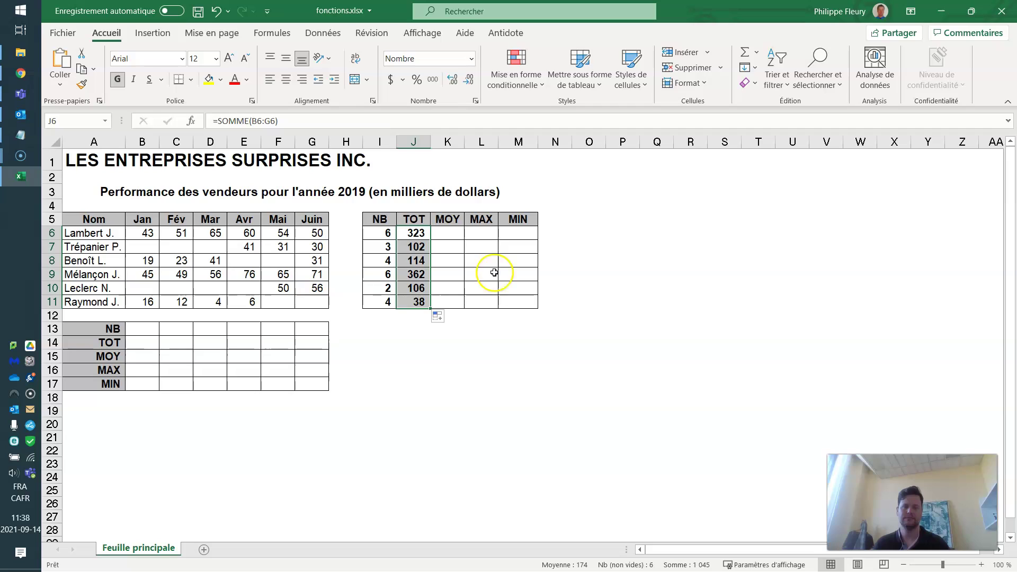
click(451, 231)
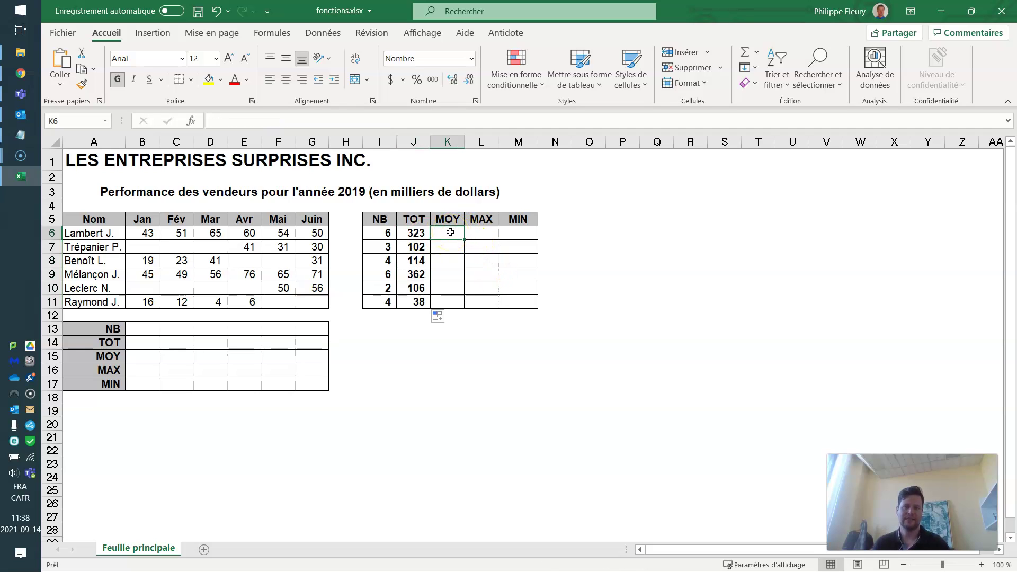
Choose the MOYENNE function for K6 from the function picker
click(192, 121)
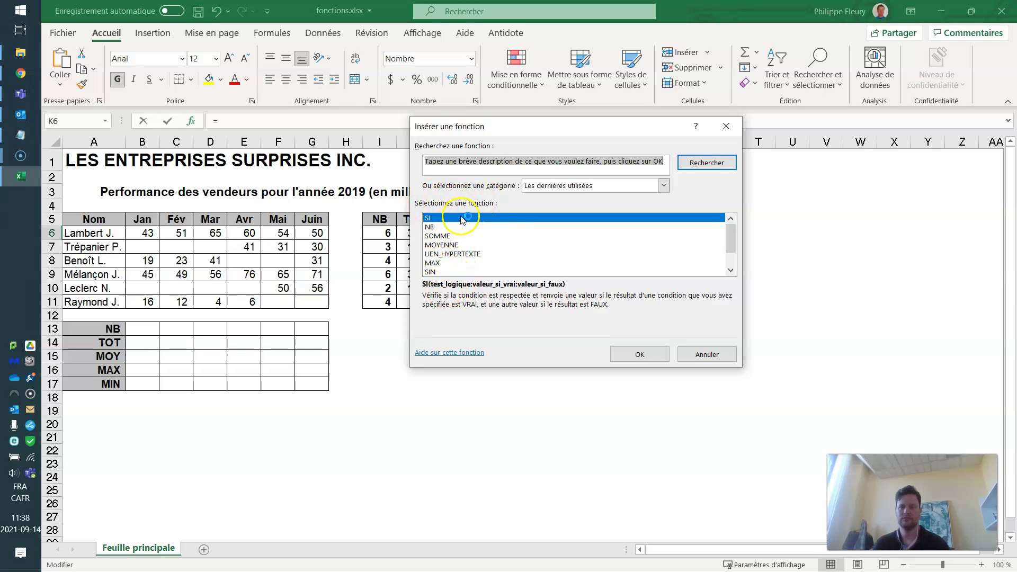
click(571, 186)
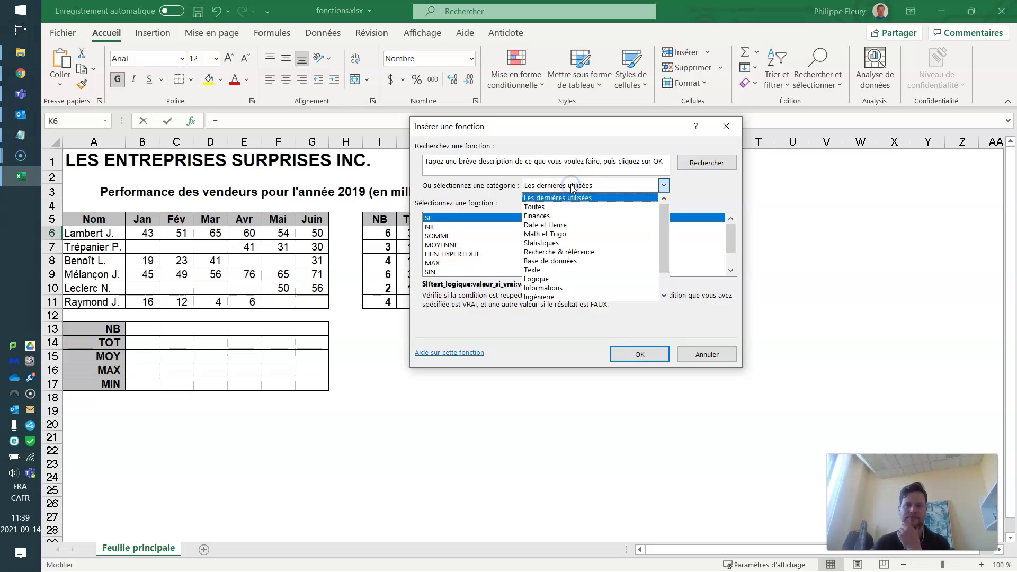
click(558, 206)
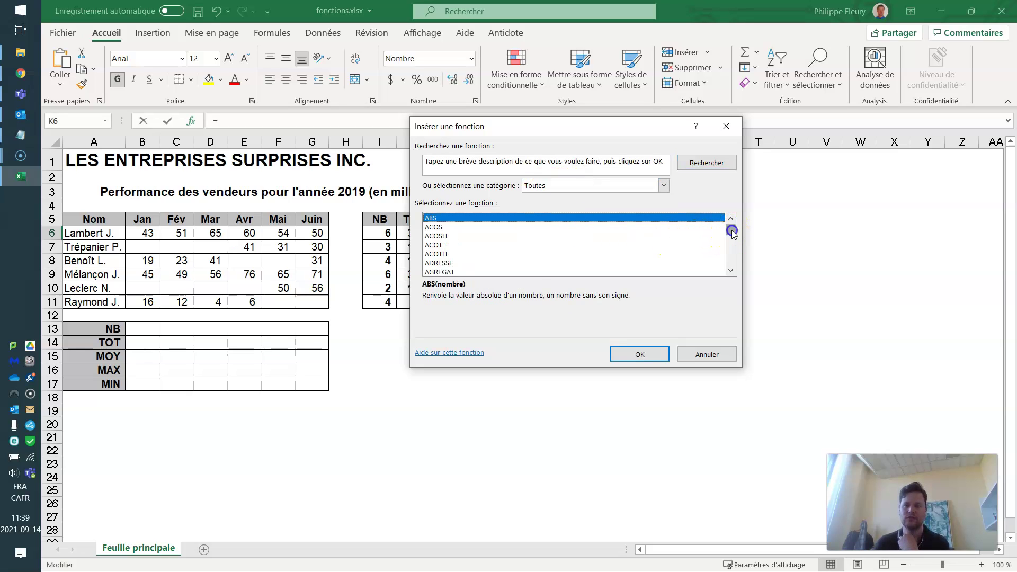
click(663, 185)
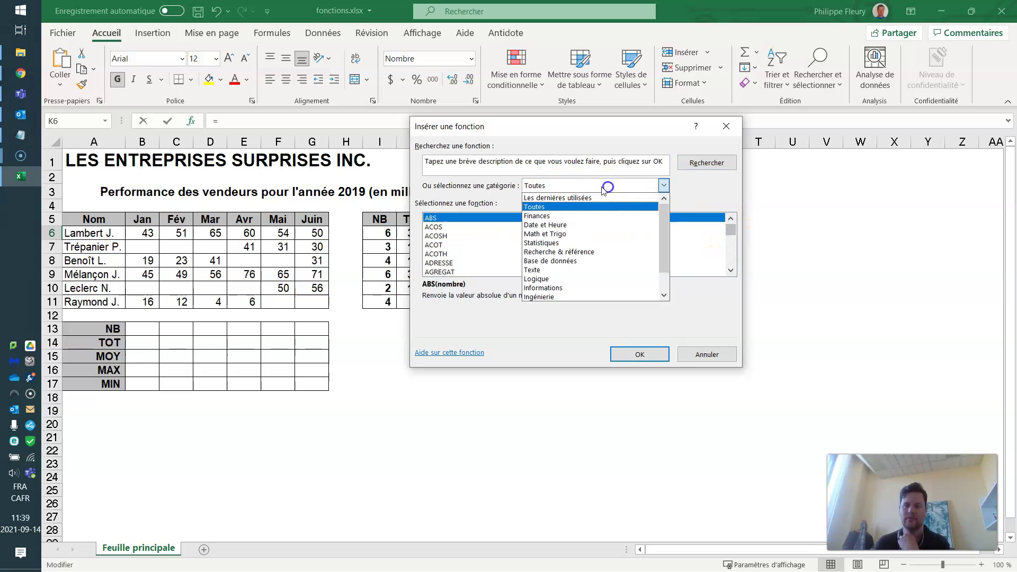
click(563, 199)
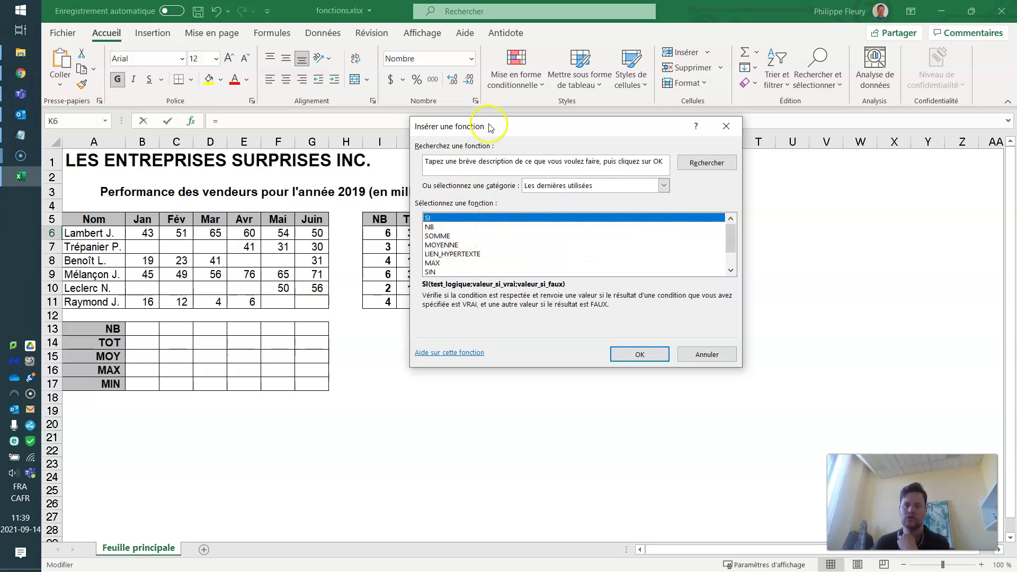
drag(490, 128, 548, 147)
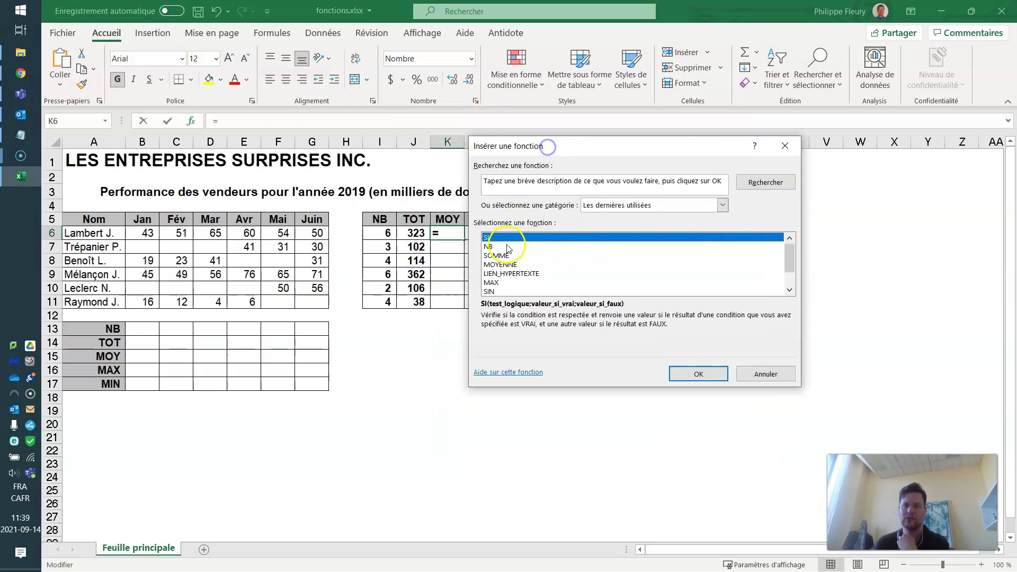
click(499, 264)
click(688, 374)
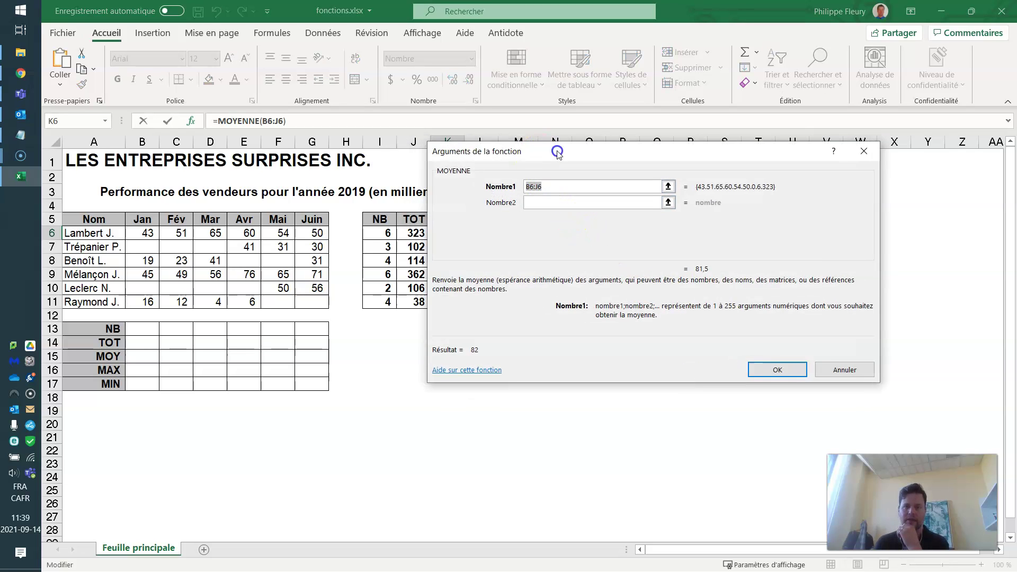
Set the MOYENNE range to B6:G6 and copy the average down to K11
drag(539, 148, 647, 151)
click(647, 189)
click(756, 188)
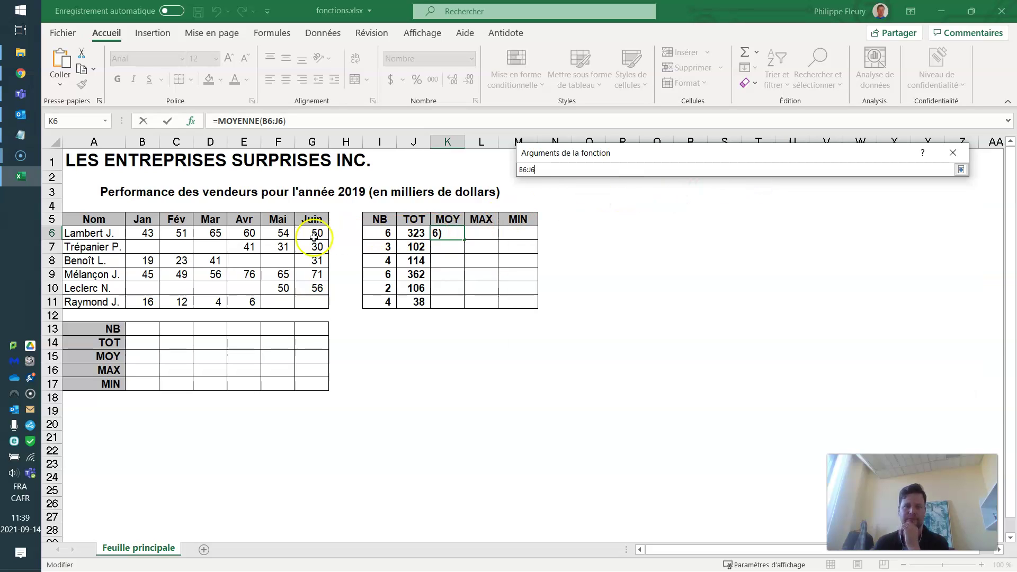
drag(142, 233, 309, 231)
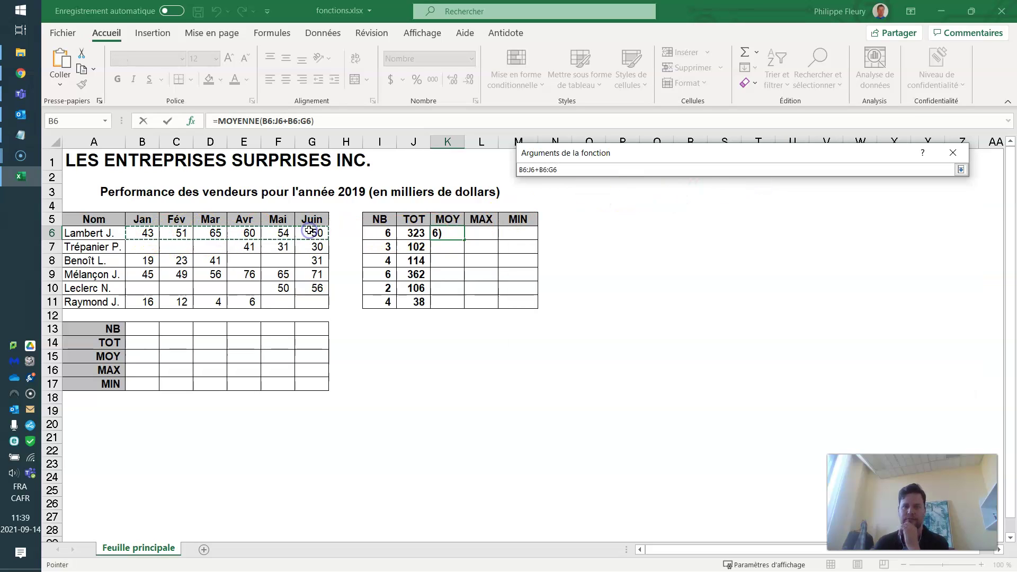
key(Left)
key(shift+Right)
key(BackSpace)
key(BackSpace)
key(BackSpace)
key(BackSpace)
key(BackSpace)
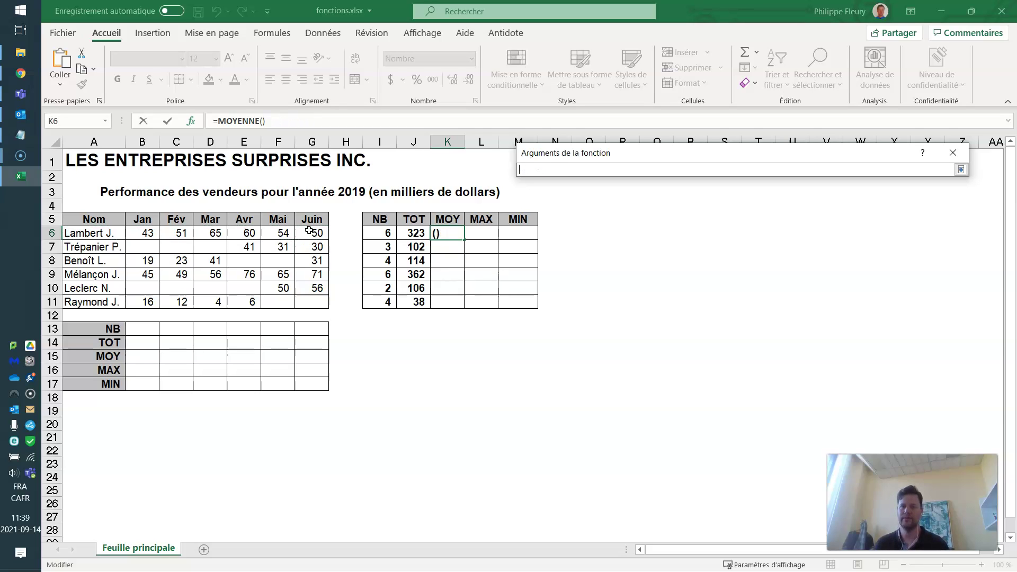
drag(142, 233, 308, 232)
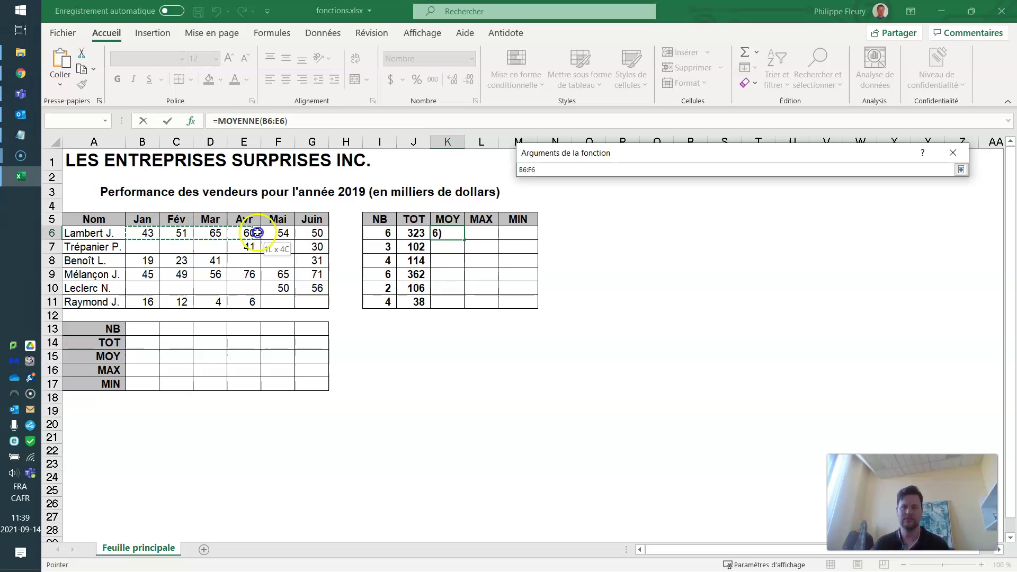
click(960, 168)
click(645, 204)
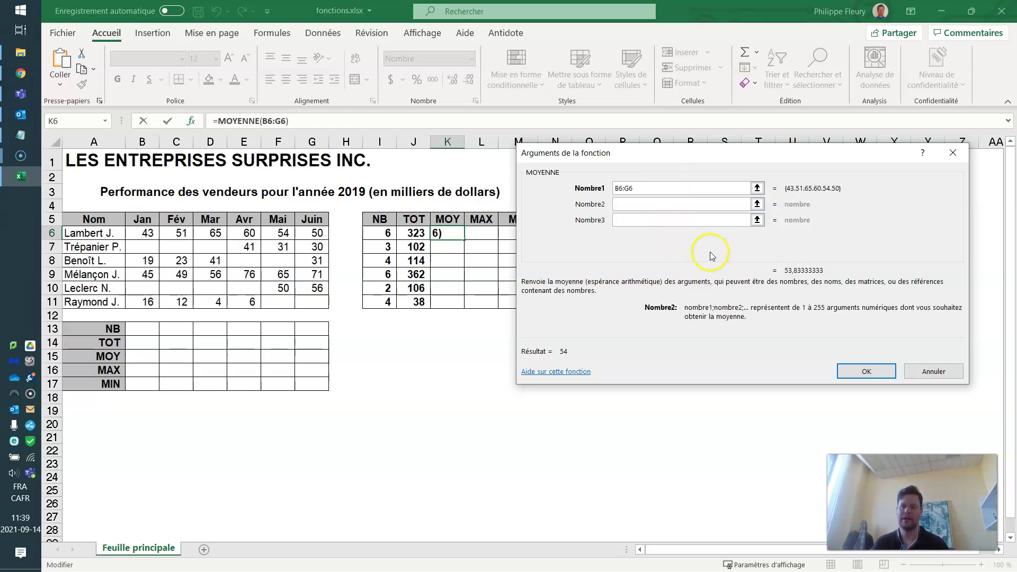
click(865, 370)
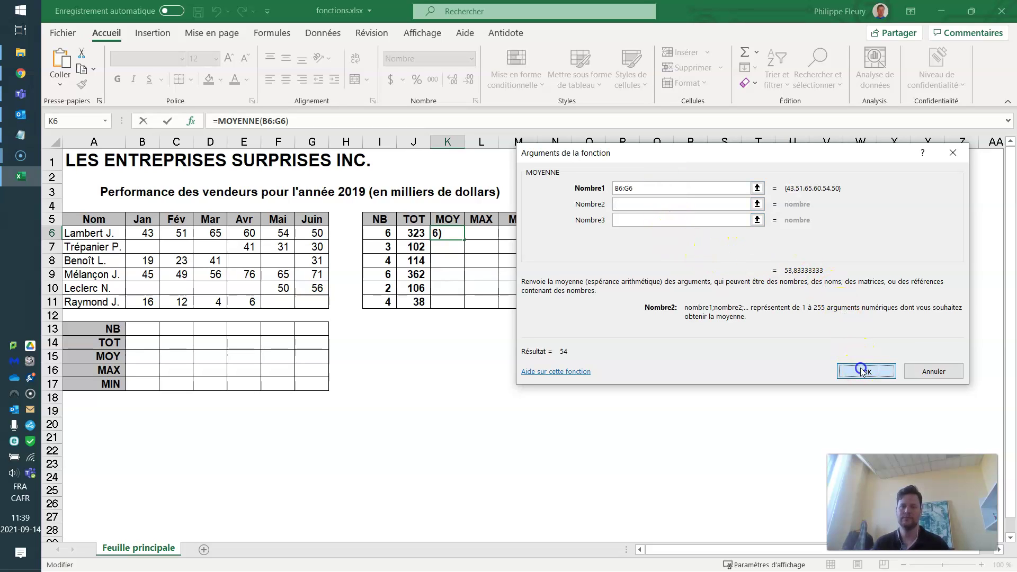
drag(461, 239, 454, 302)
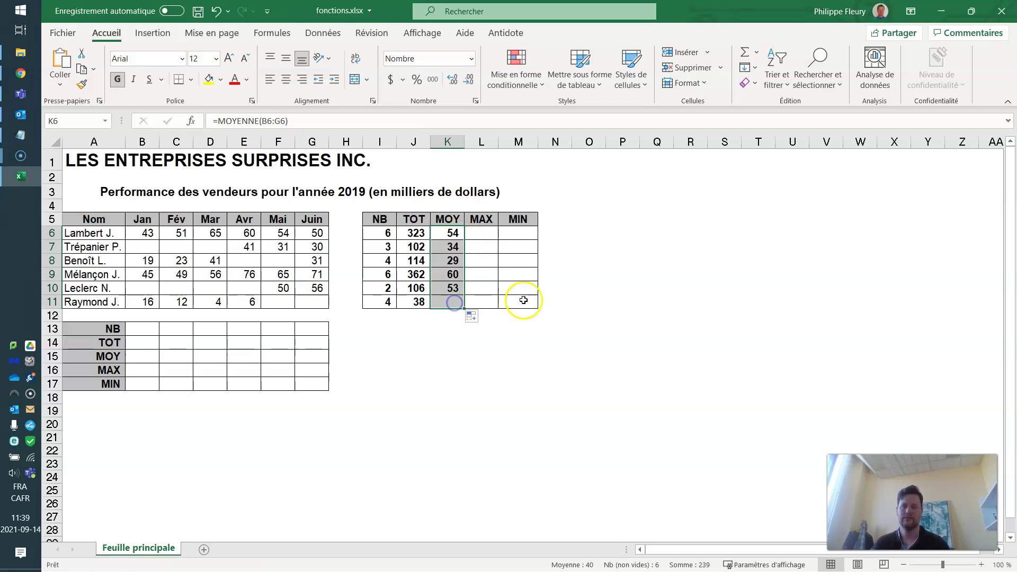
Enter =MAX(B6:G6) in L6 and copy it down to L11, giving 65, 41, 41, 76, 56, 16
click(484, 231)
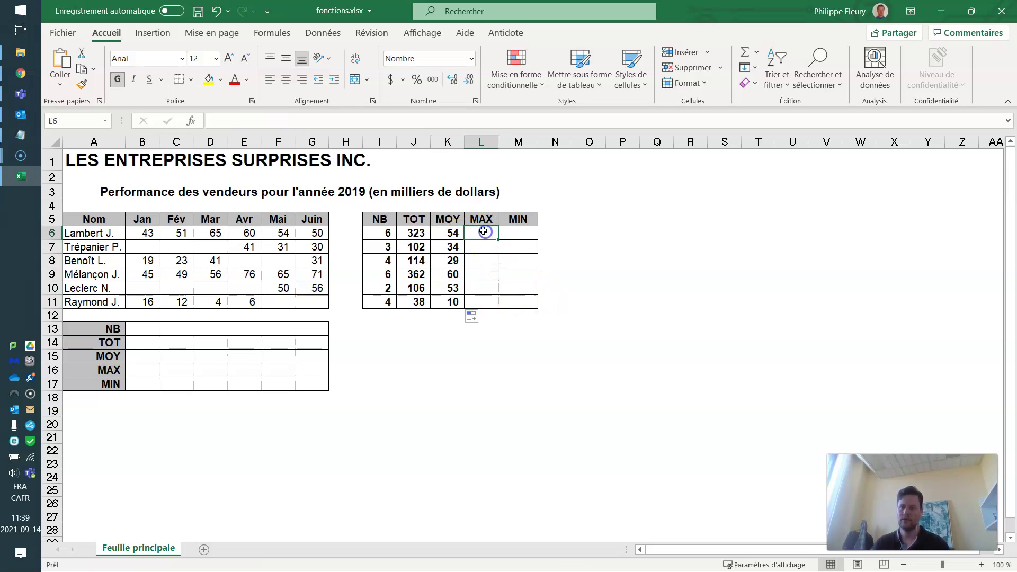
text(=max()
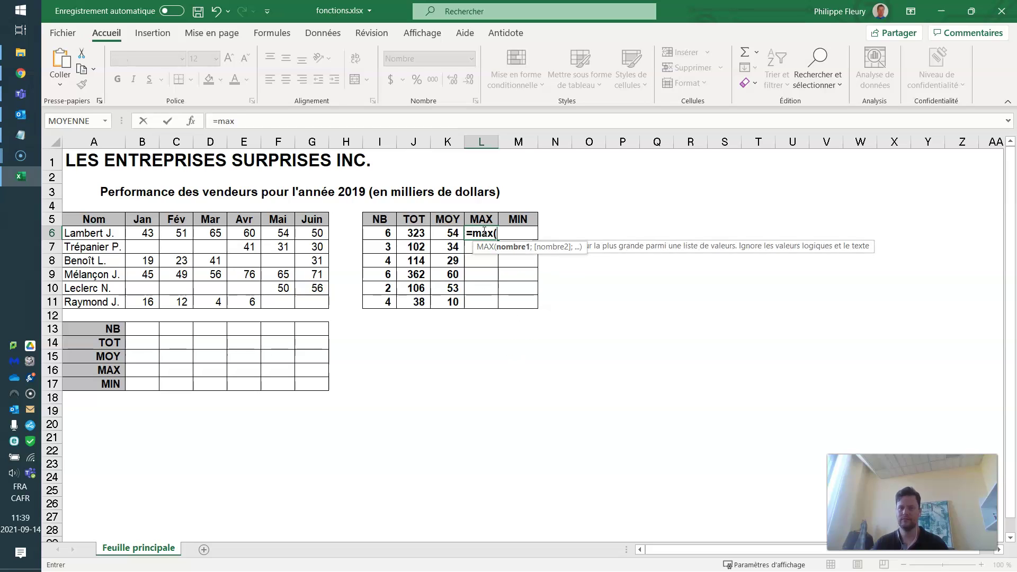
drag(143, 233, 303, 233)
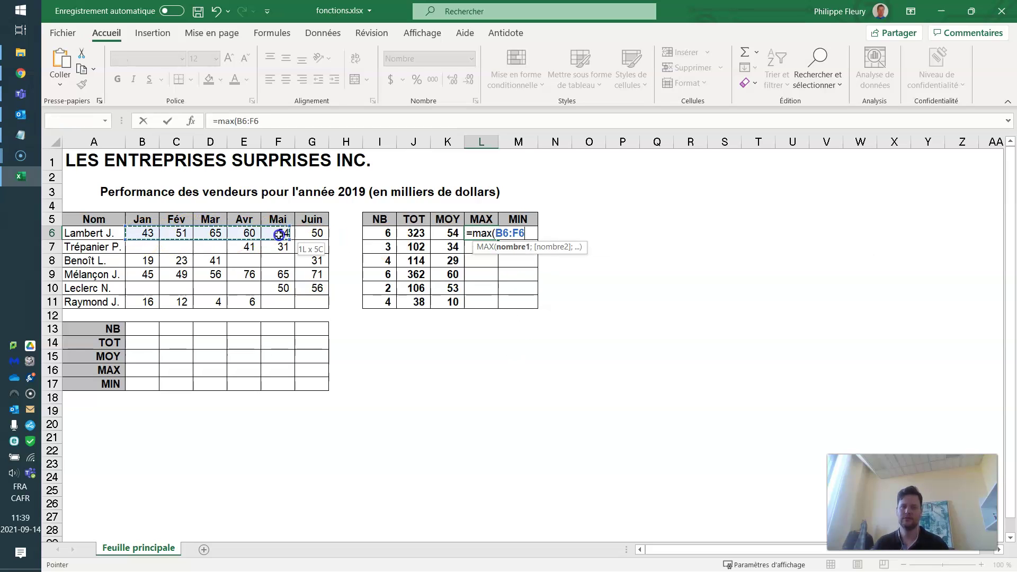
key(Return)
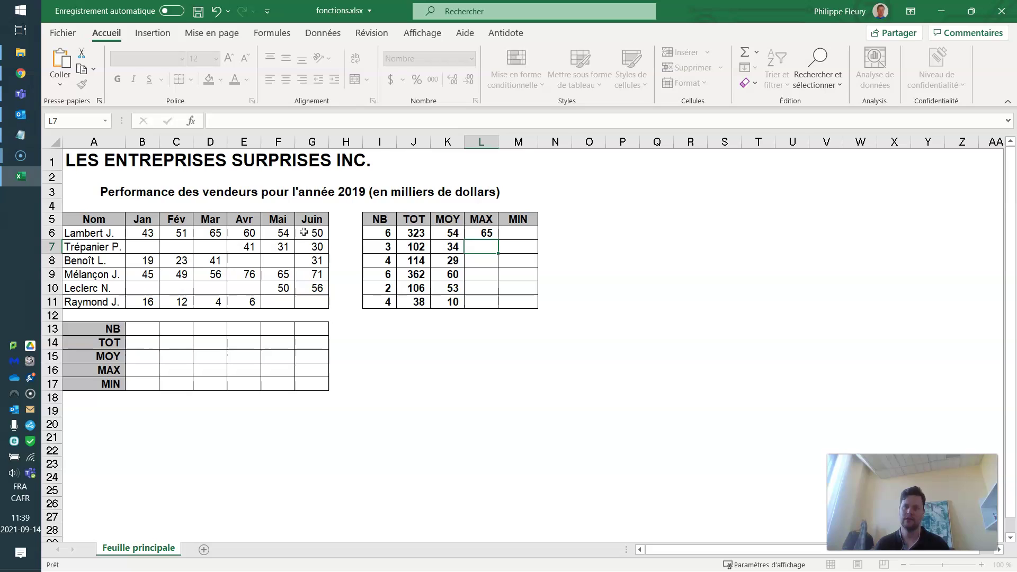
click(486, 233)
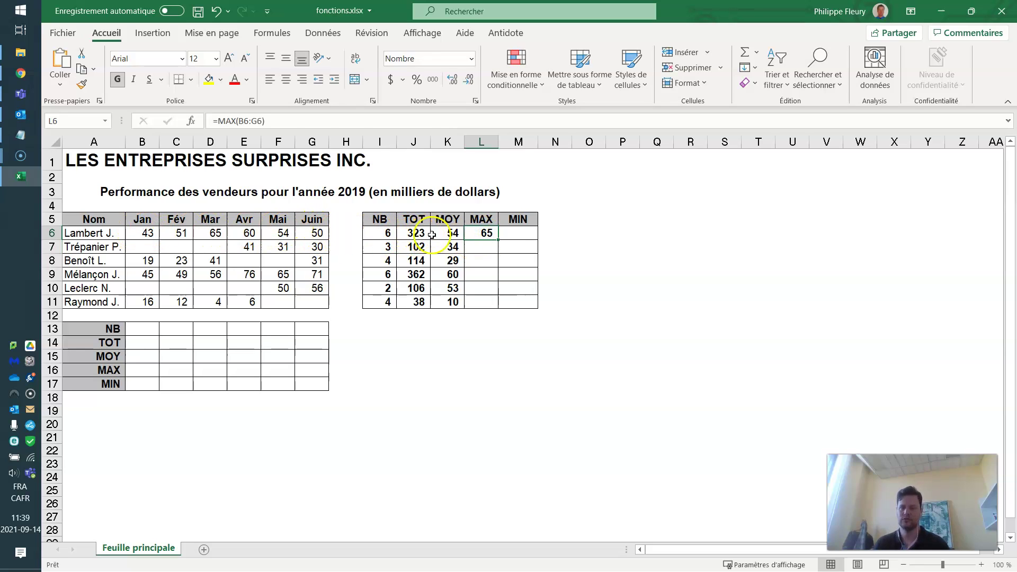
drag(499, 238, 492, 307)
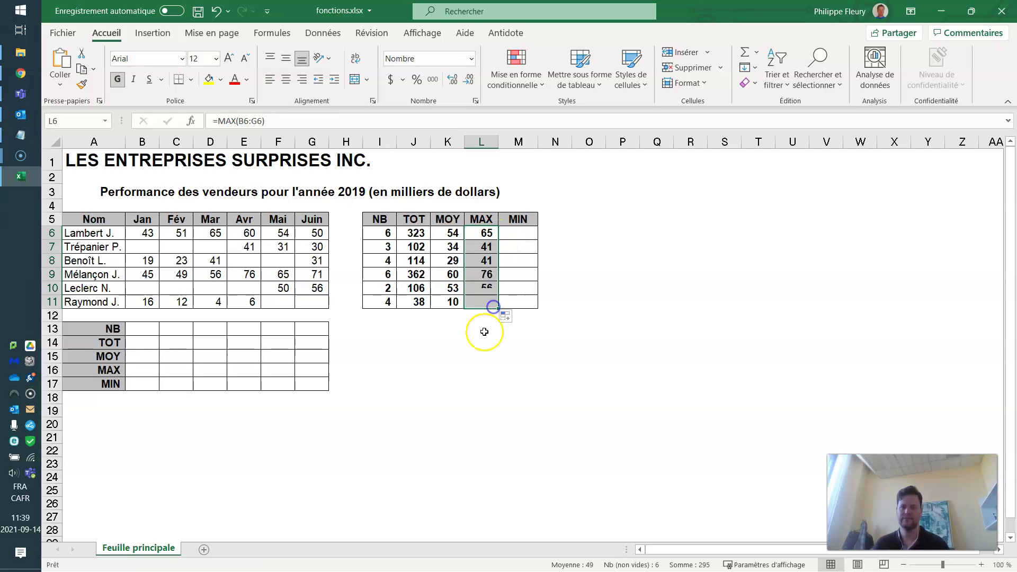
click(516, 237)
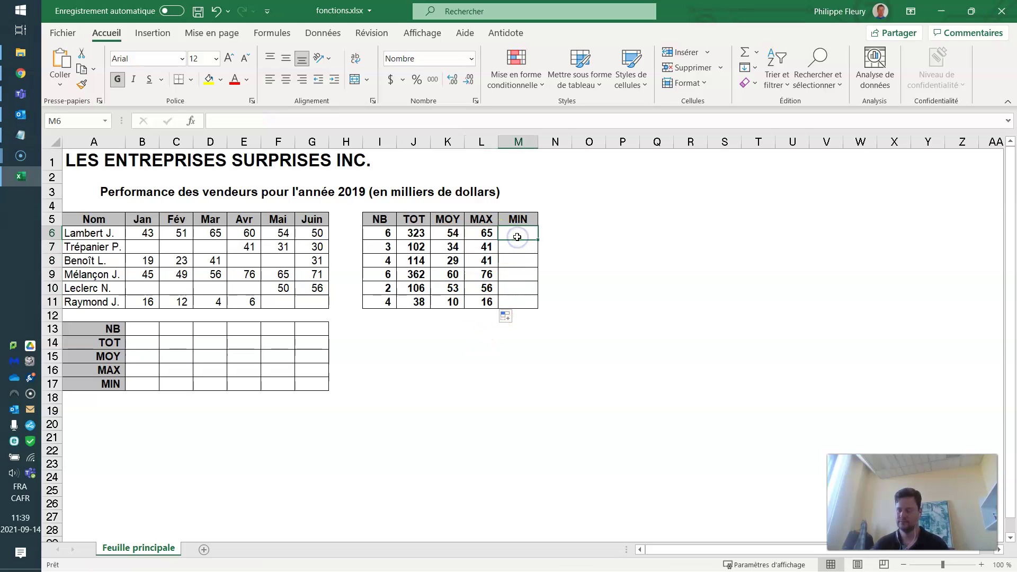
Enter =MIN(B6:G6) in M6 and copy it down to M11, giving 43, 30, 19, 45, 50, 4
text(=min()
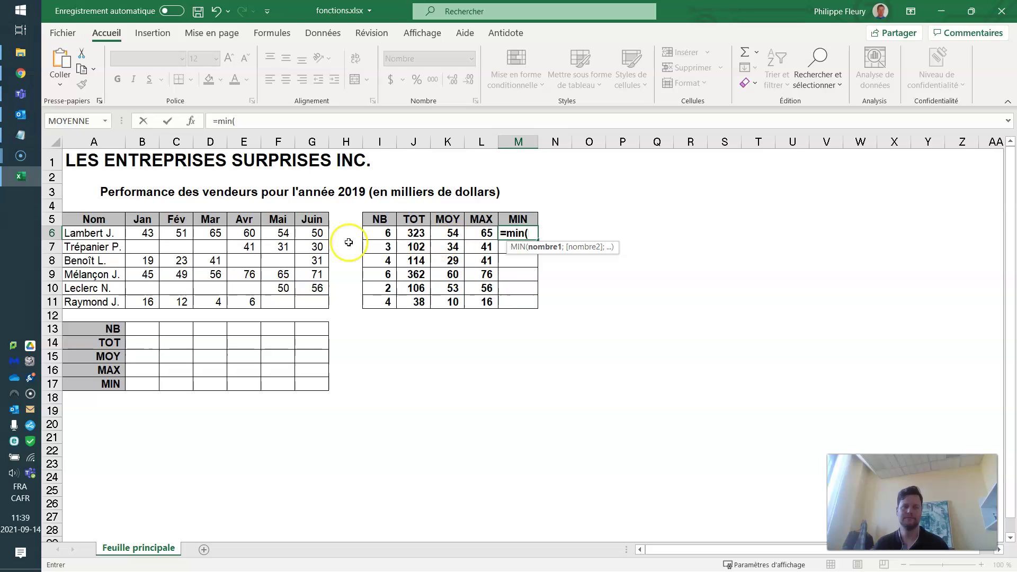
drag(142, 233, 314, 233)
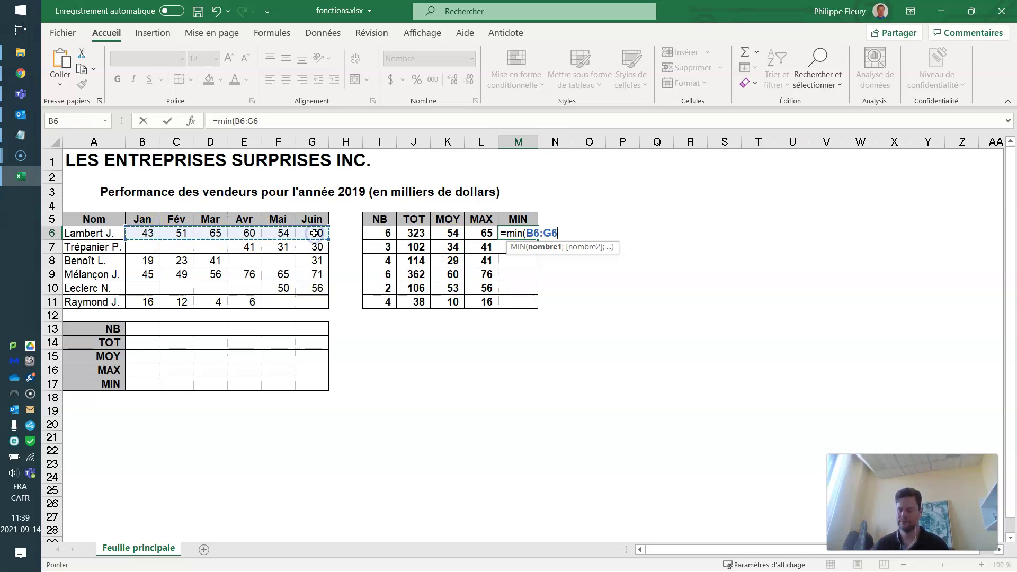
key(Return)
click(517, 233)
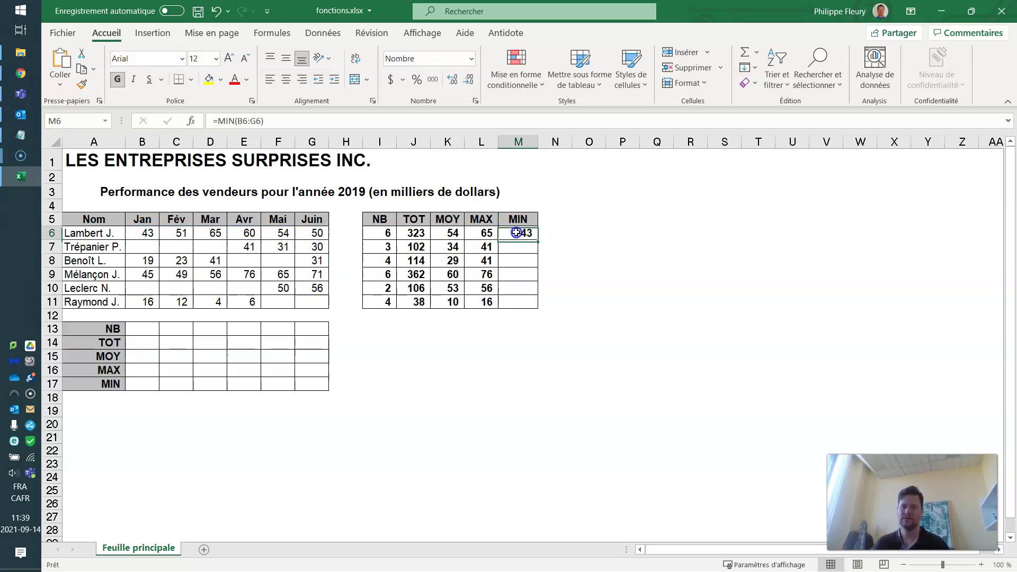
drag(537, 239, 531, 312)
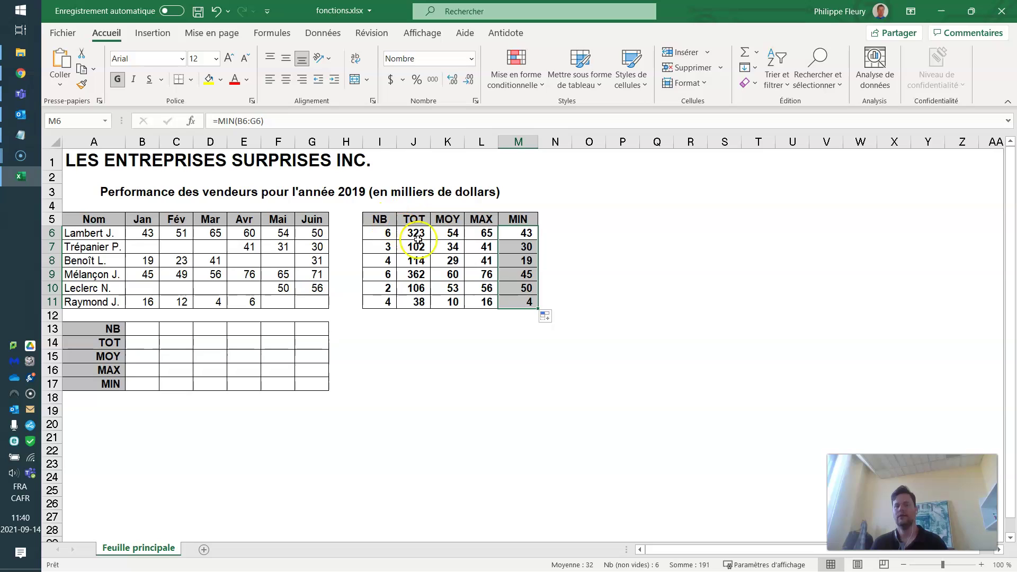
click(445, 272)
Enter =NB(B6:B11) in B13 and copy it across to G13, giving counts of 4, 4, 4, 4, 4, 5
click(145, 329)
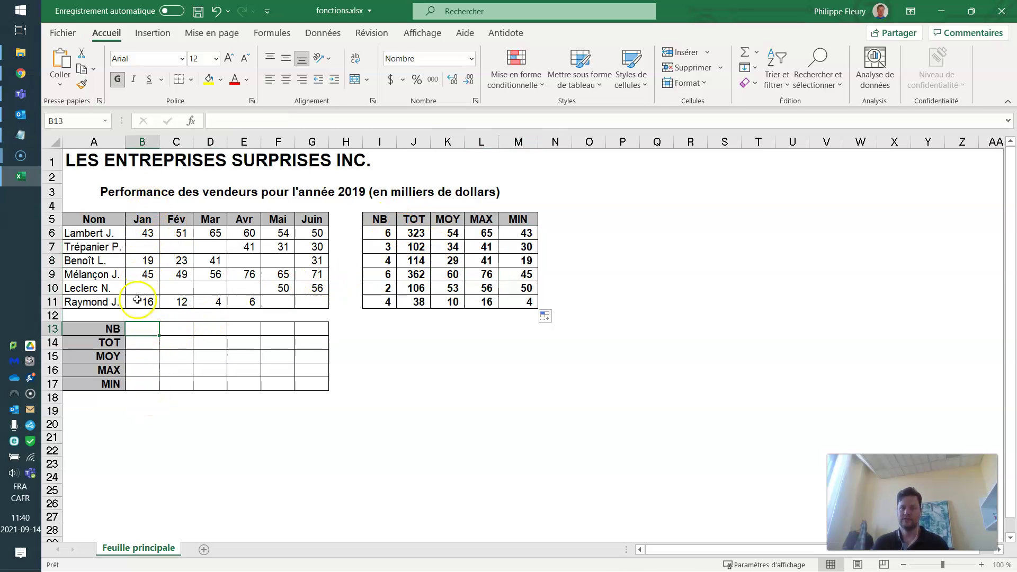
text(=nb()
drag(143, 233, 145, 300)
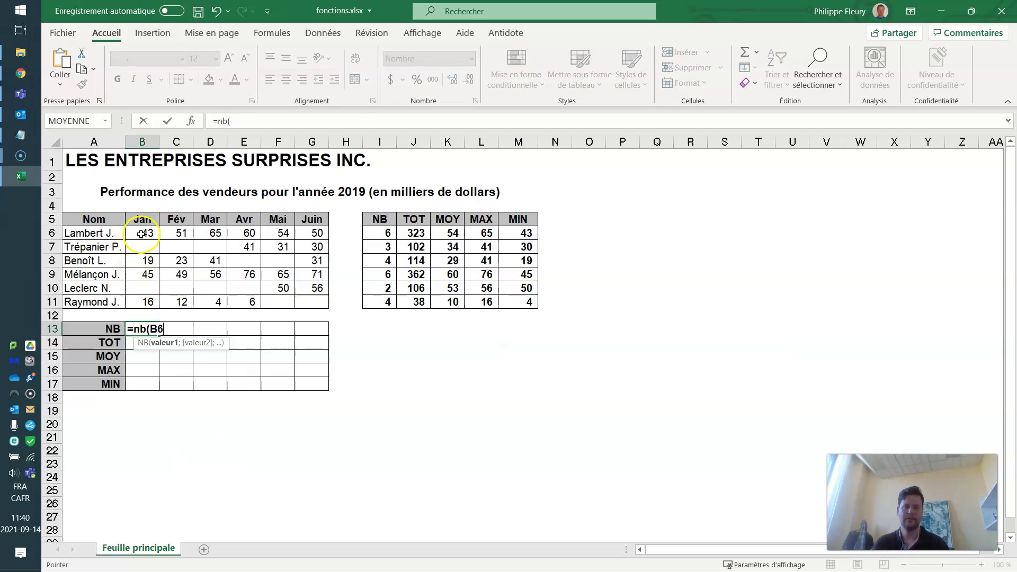
key(Return)
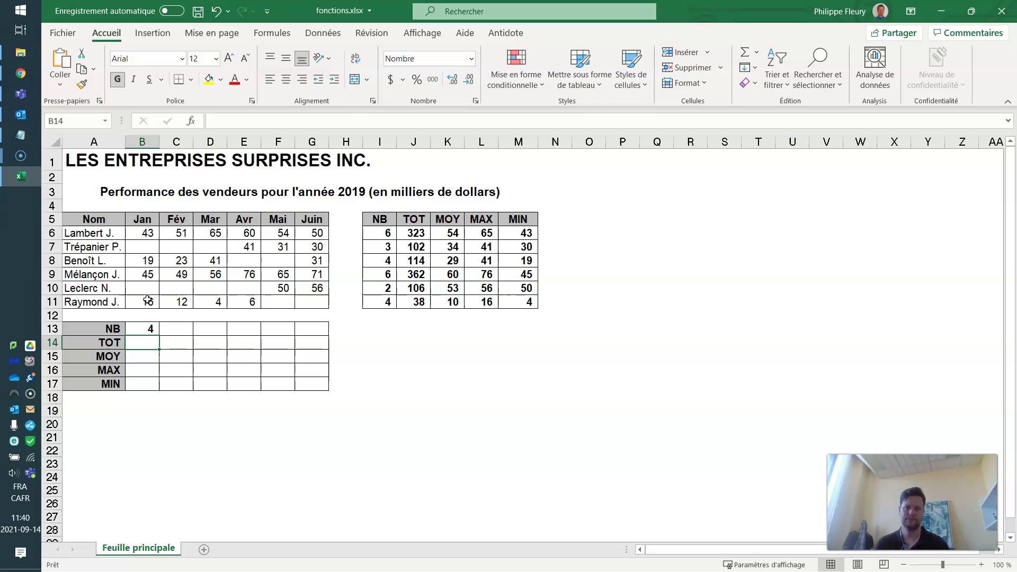
click(151, 330)
drag(159, 335, 339, 330)
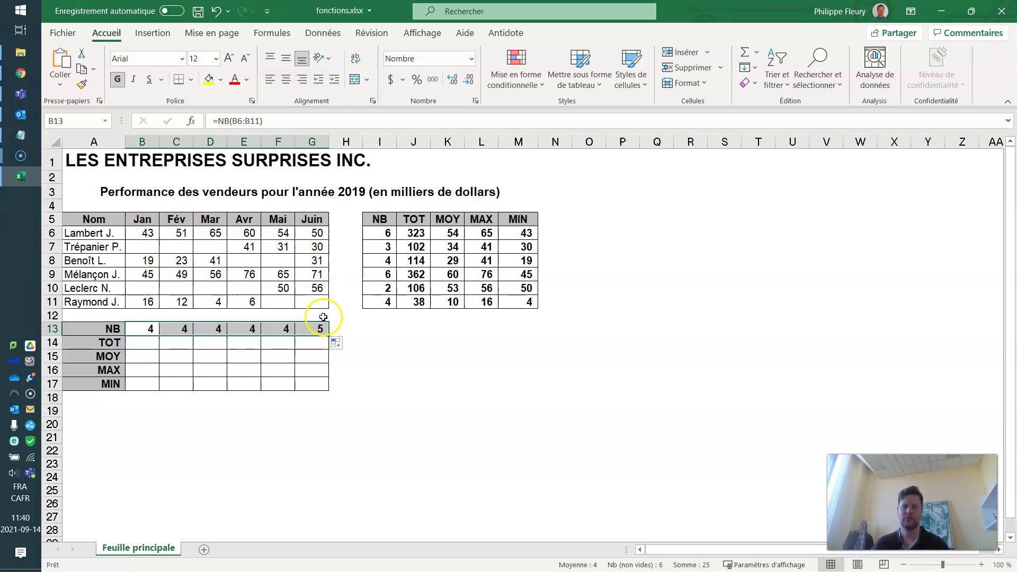
click(146, 344)
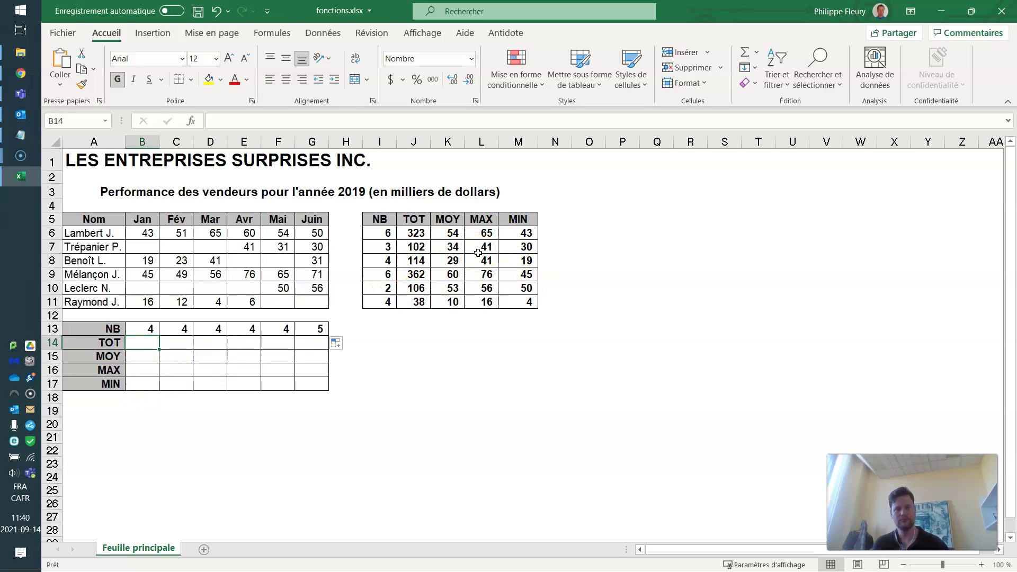
Discard changes to fonctions.xlsx and open logique.xlsx from the demo-cours3 folder
click(1001, 10)
click(528, 312)
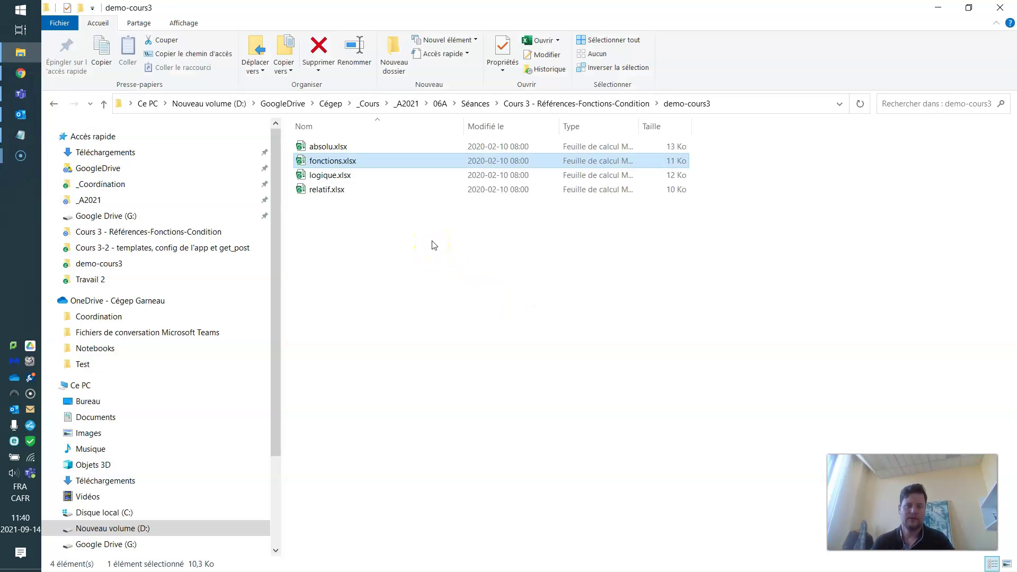
double_click(325, 176)
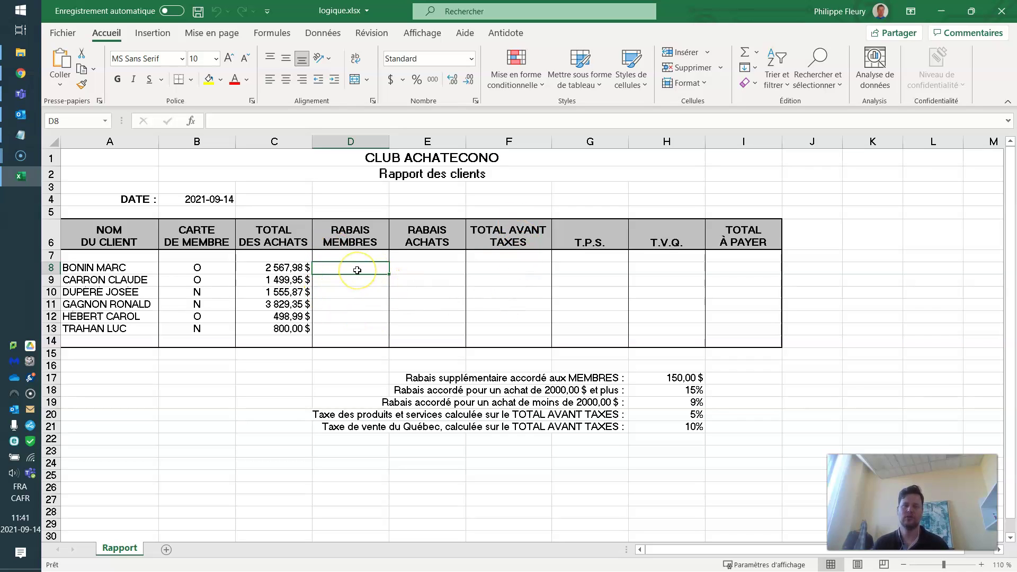
Check B8 and H17, then start an SI function in D8 testing B8="O"
click(207, 269)
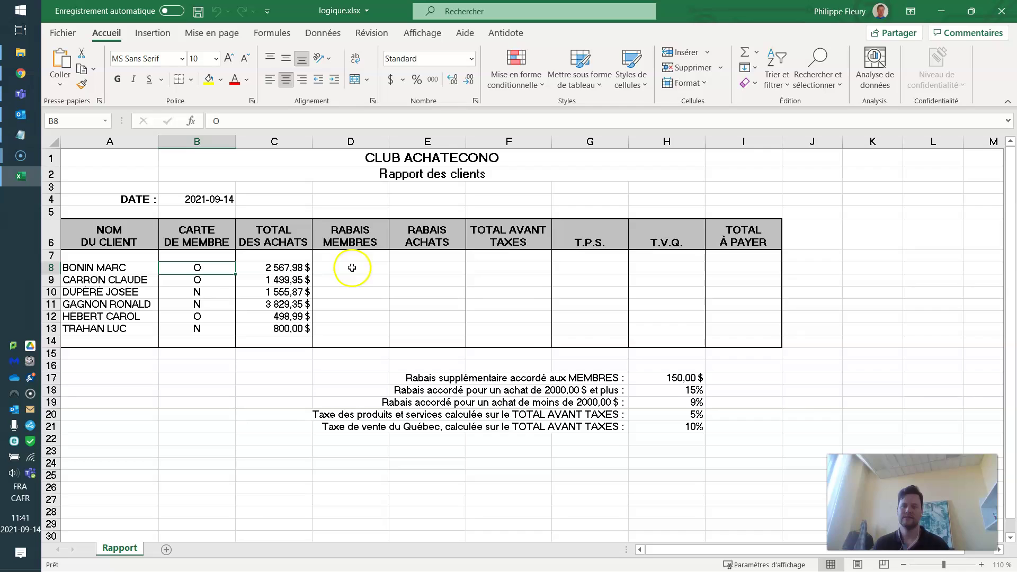
click(665, 378)
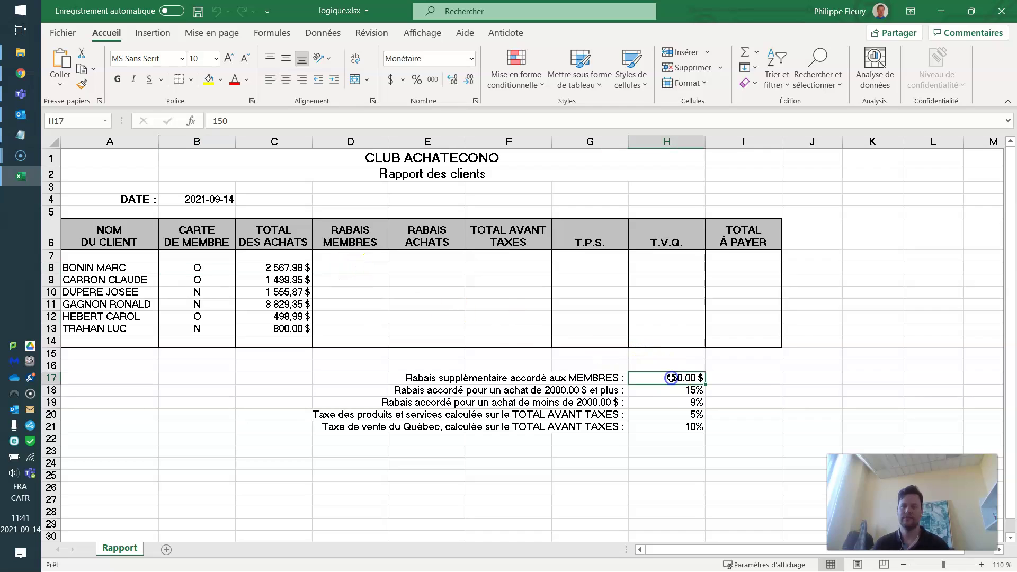
click(347, 268)
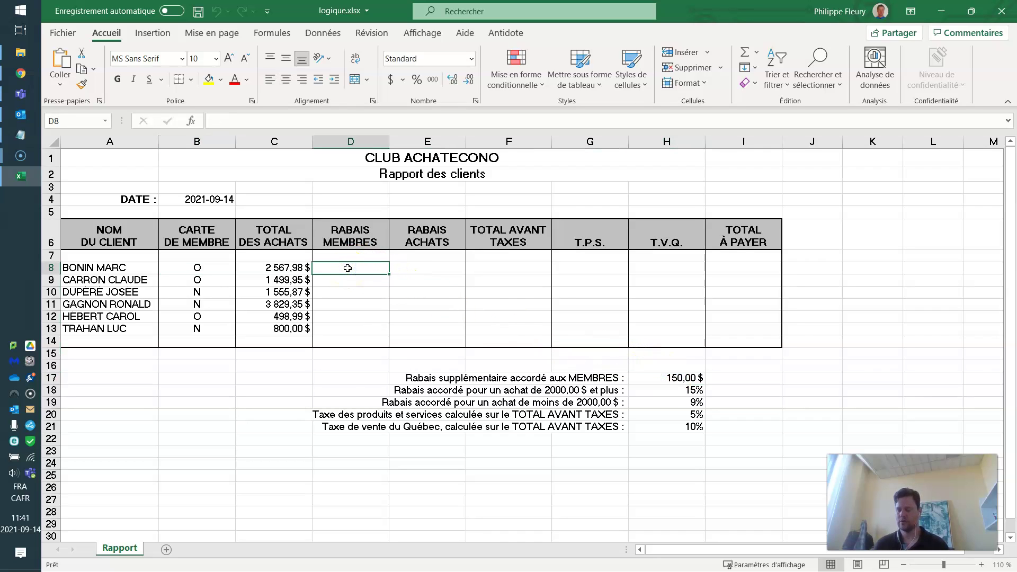
click(192, 121)
click(595, 249)
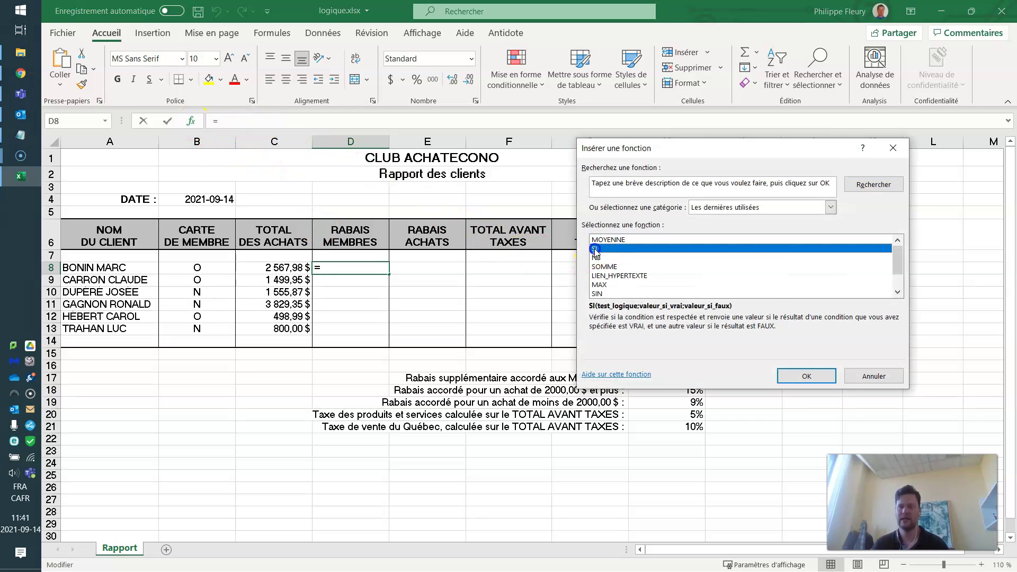
double_click(596, 249)
click(681, 203)
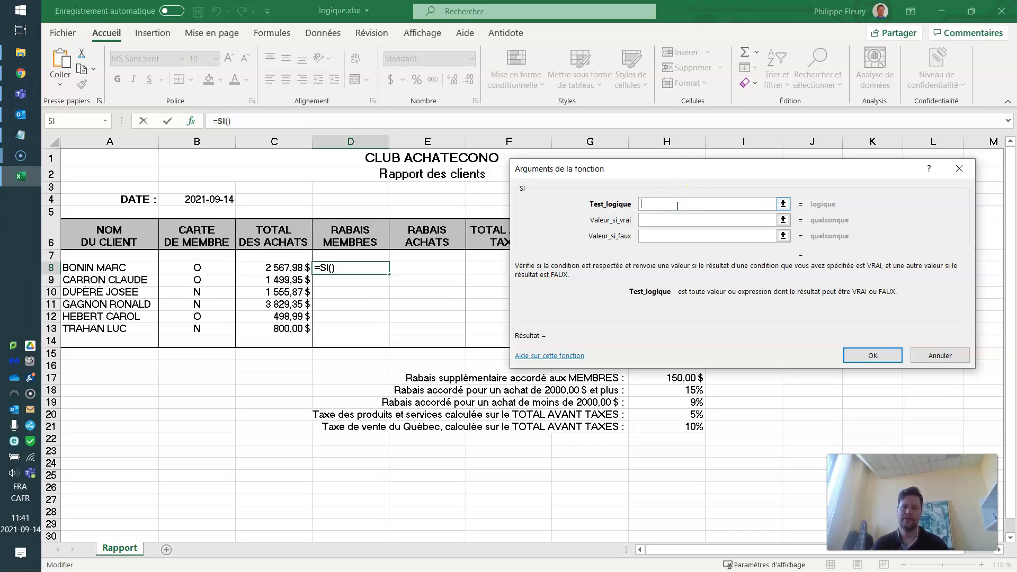
click(207, 268)
text(=)
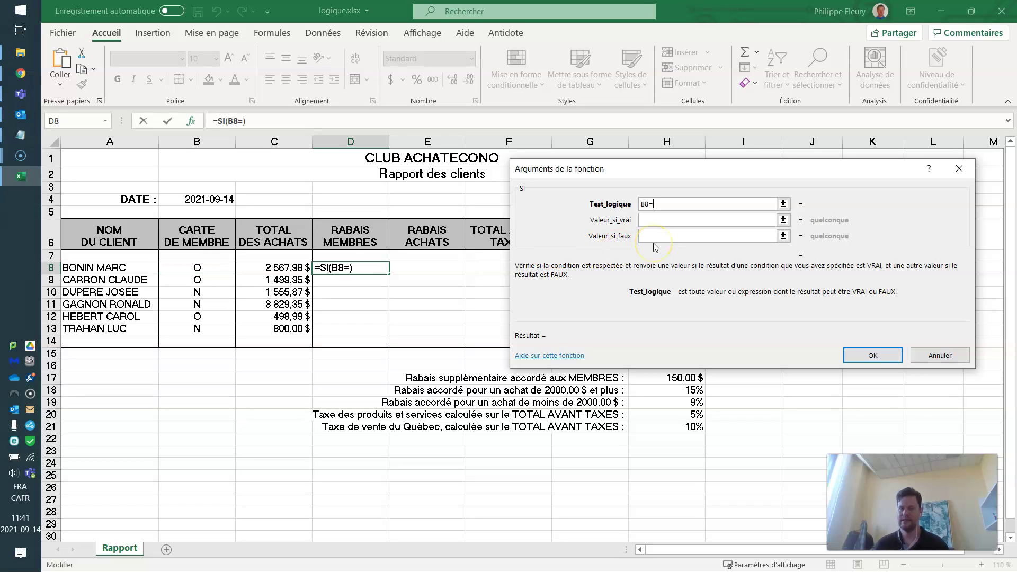
text("O)
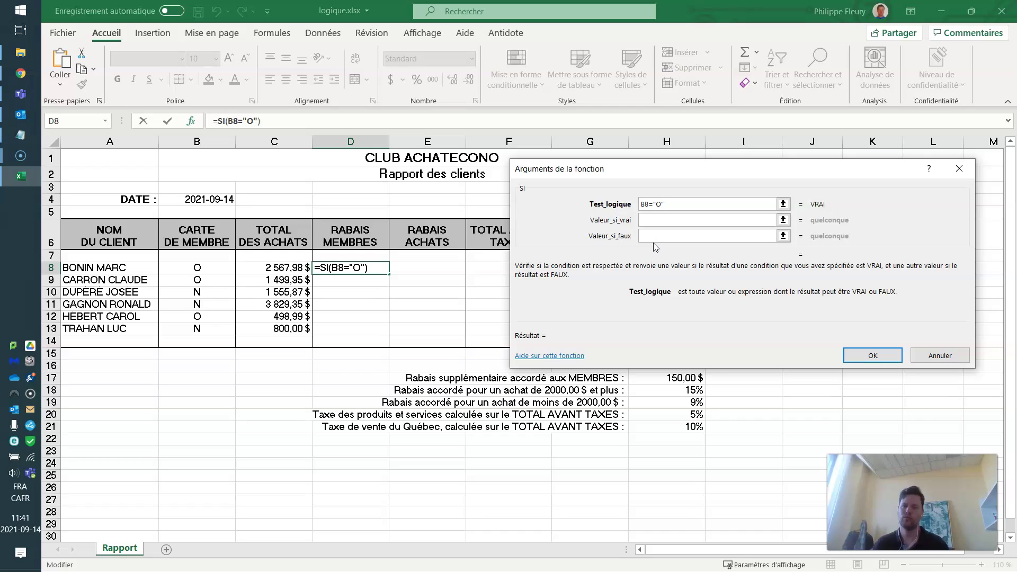
Make the SI return H17's 150,00 $ when true and 0 when false
click(757, 218)
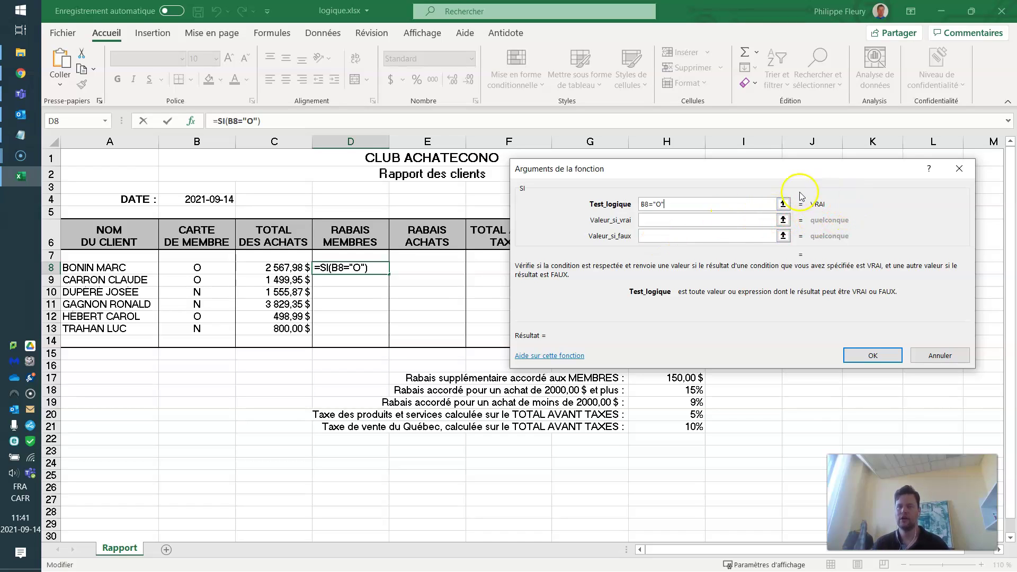
click(663, 221)
drag(689, 168, 697, 70)
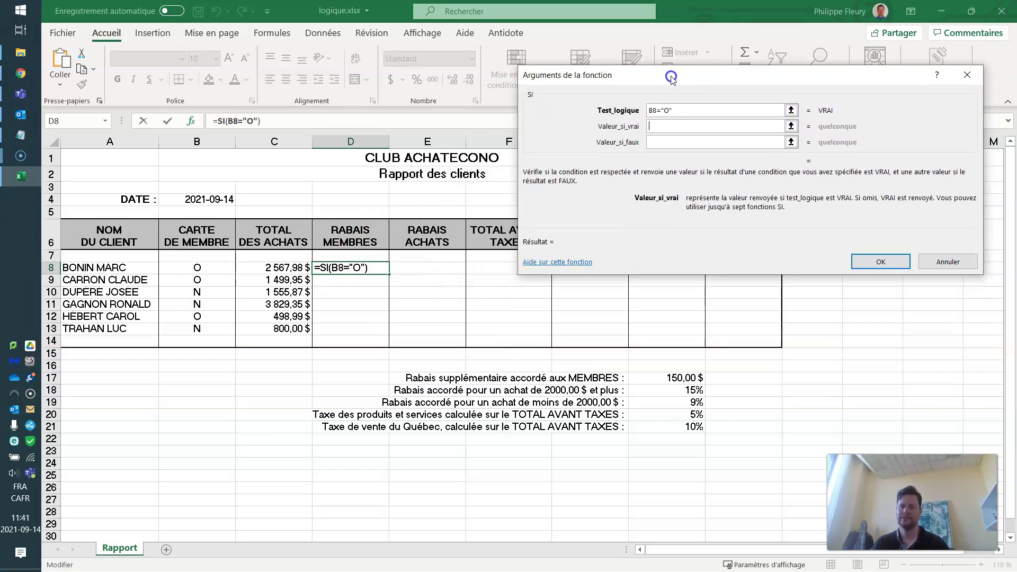
click(687, 378)
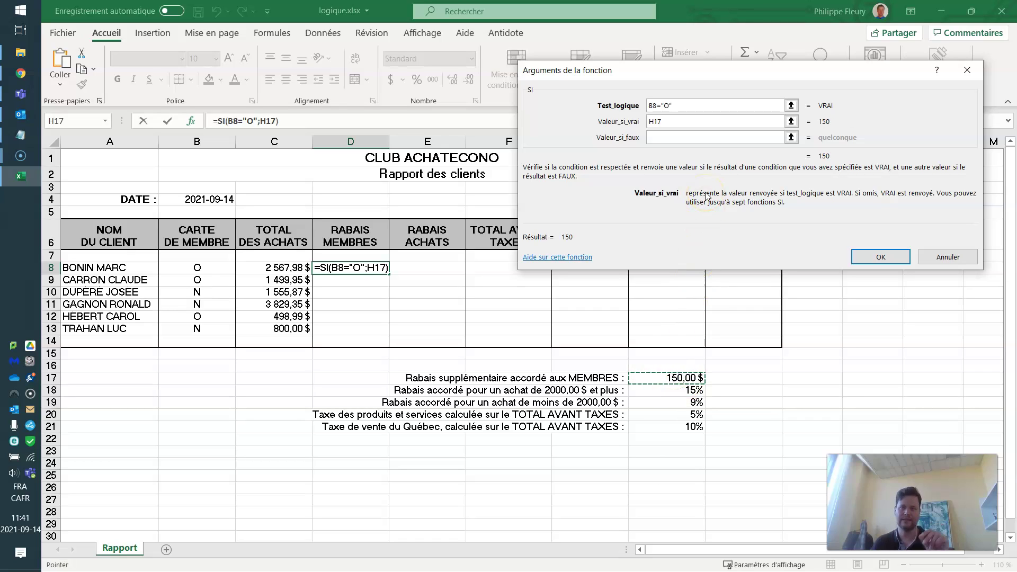
click(683, 136)
text(0)
click(868, 253)
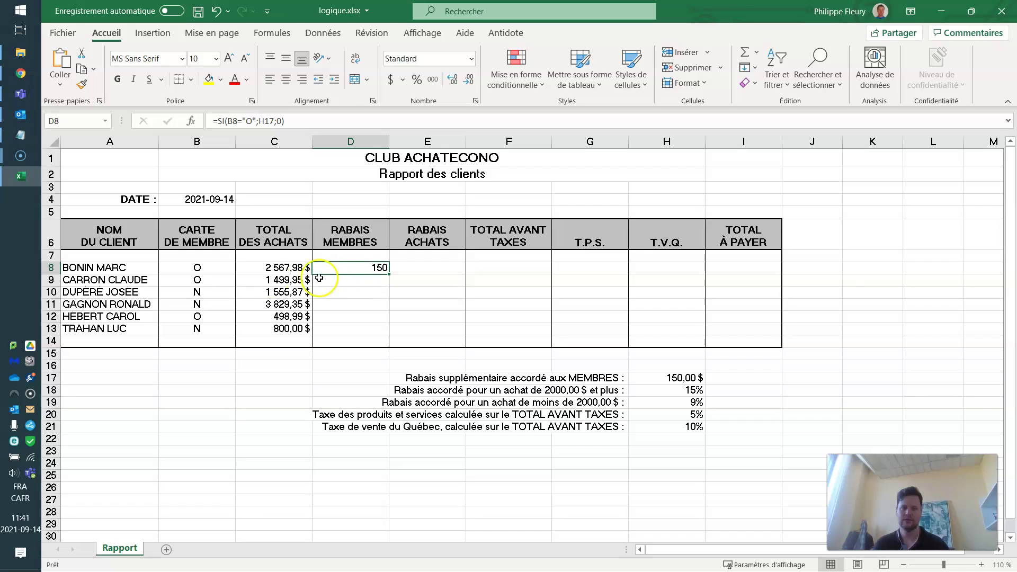
Lock the rate as H$17 in D8's formula and fill it down to D13 (150, 150, 0, 0, 150, 0)
drag(390, 274, 379, 330)
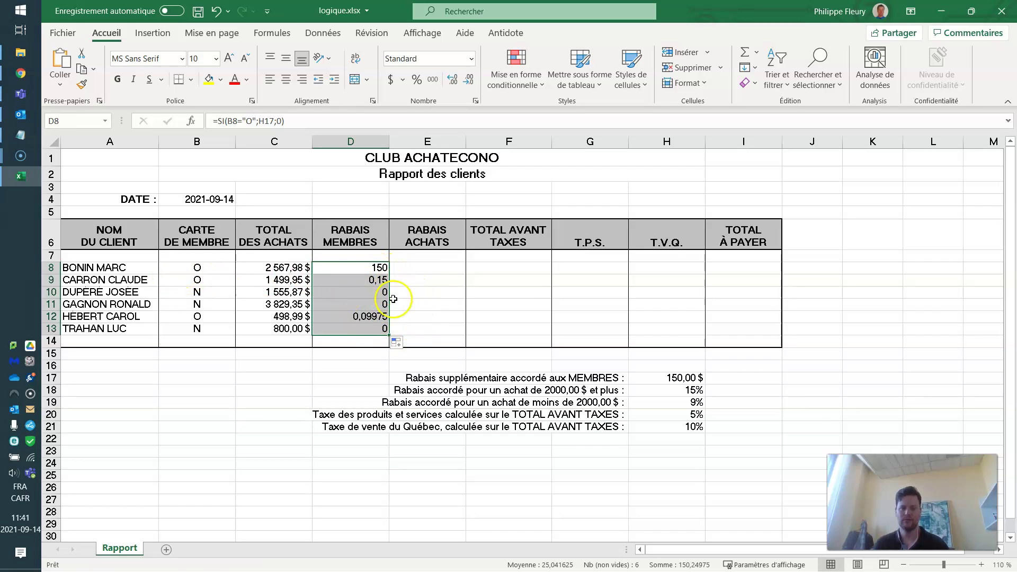
key(ctrl+z)
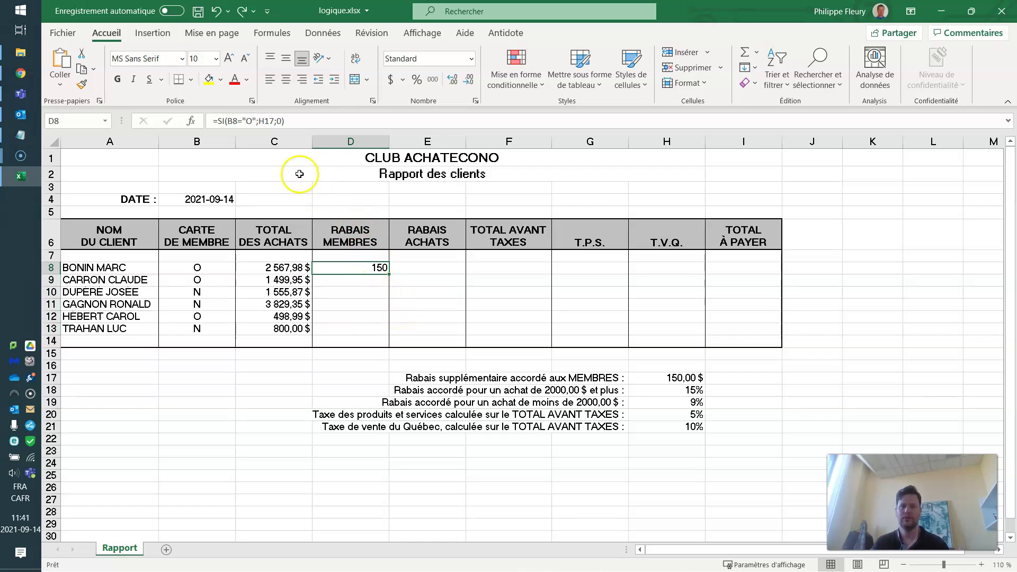
click(263, 121)
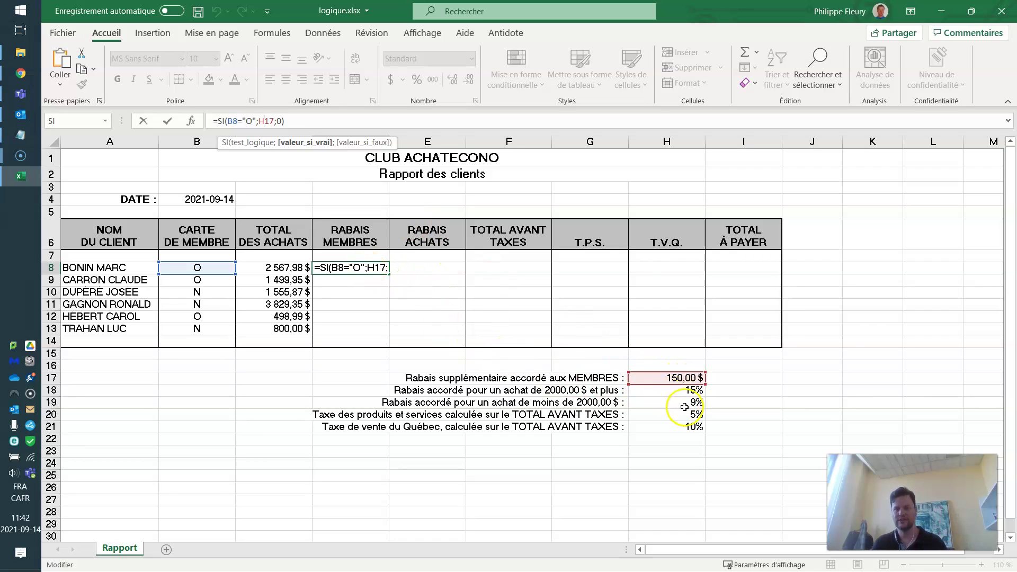
click(374, 269)
text($)
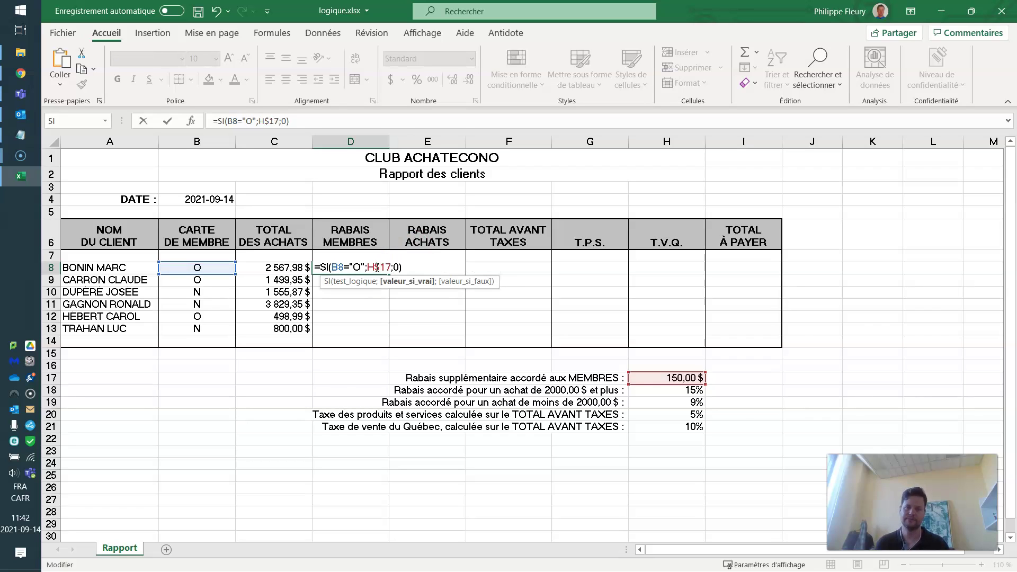
key(ctrl+Return)
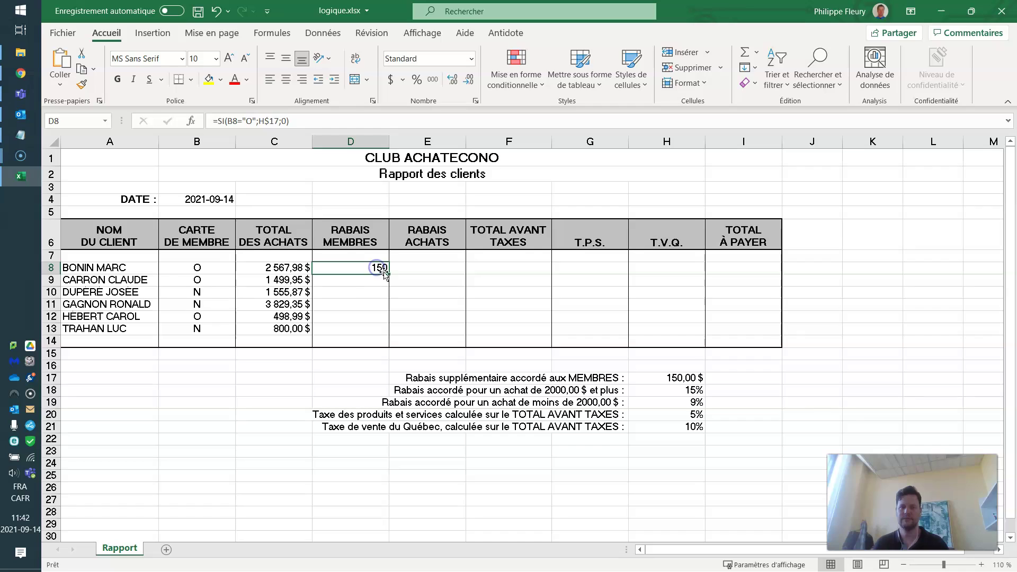
drag(387, 274, 370, 332)
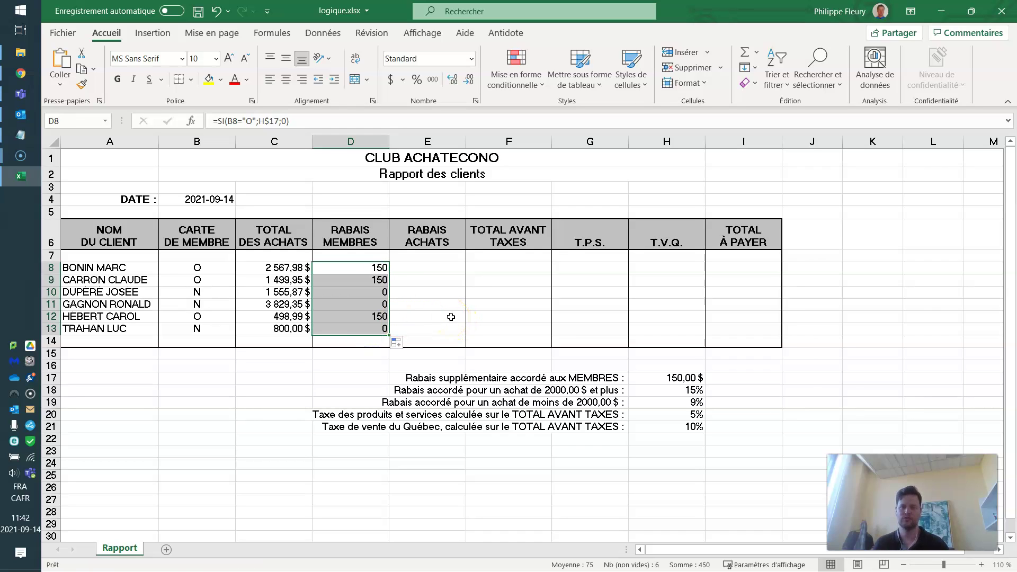
click(432, 269)
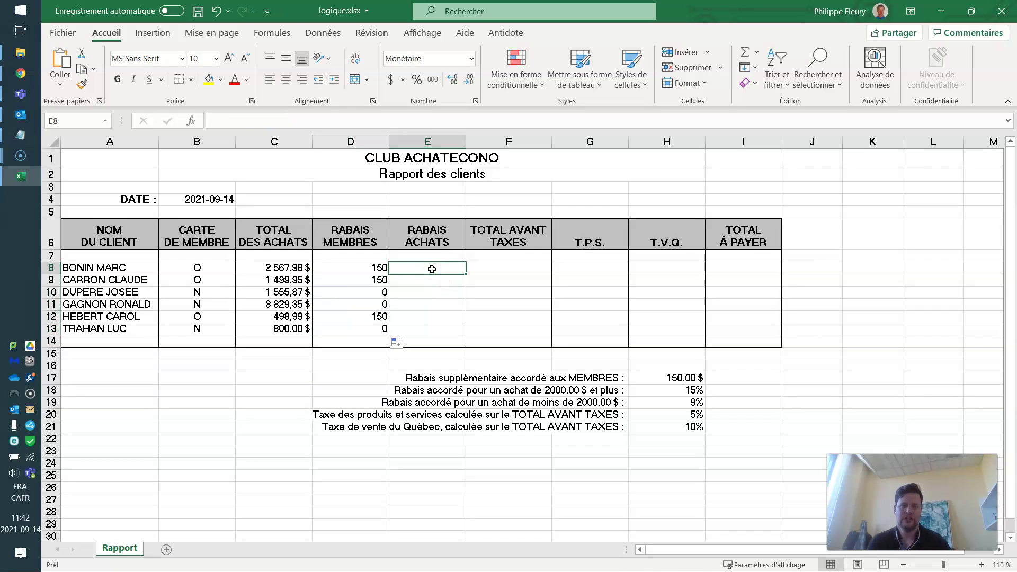
Review the 2000 $ purchase discount rule and the 15% and 9% rates in H18 and H19
click(407, 391)
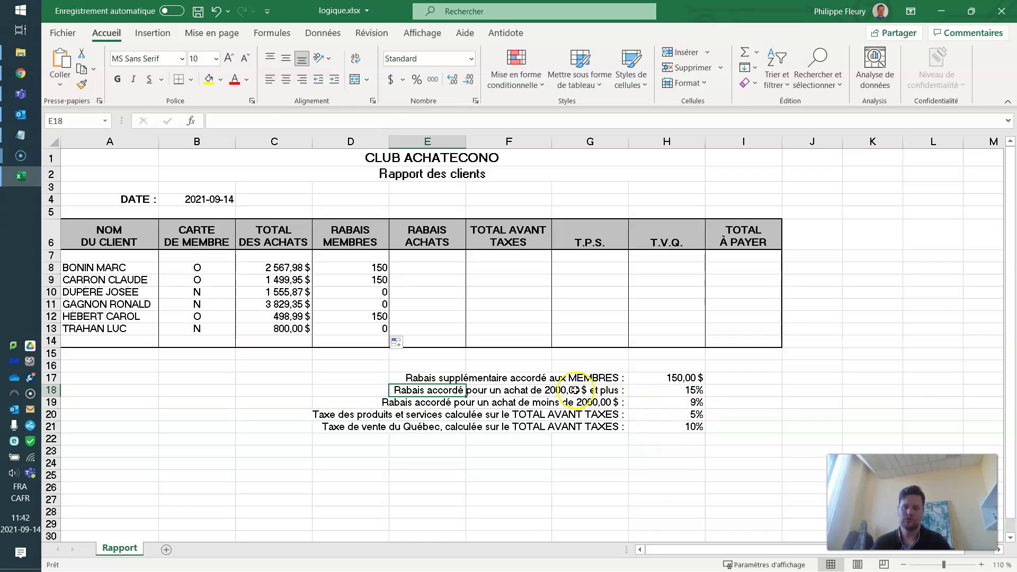
click(595, 390)
click(668, 394)
click(684, 404)
click(431, 270)
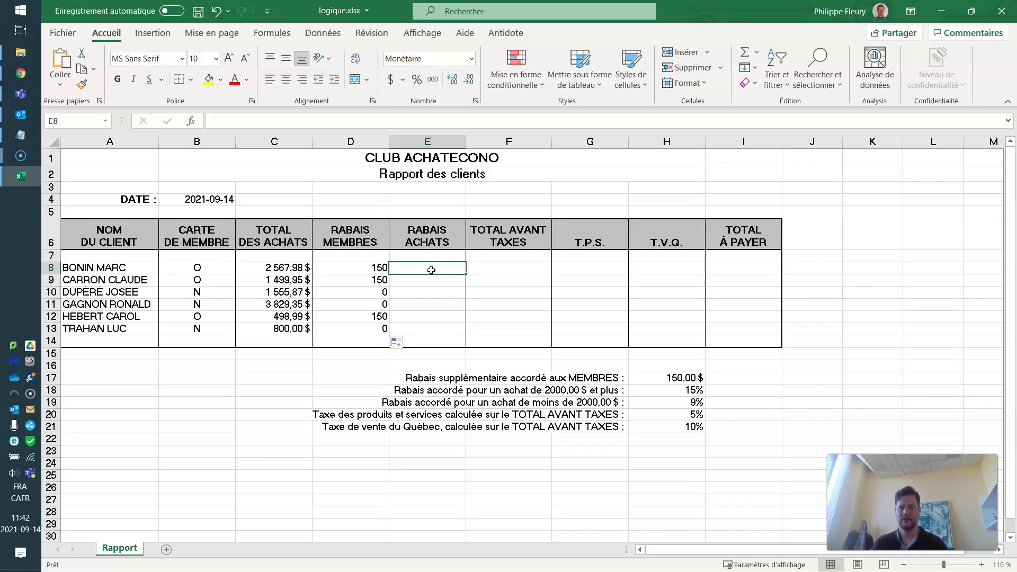
text(=)
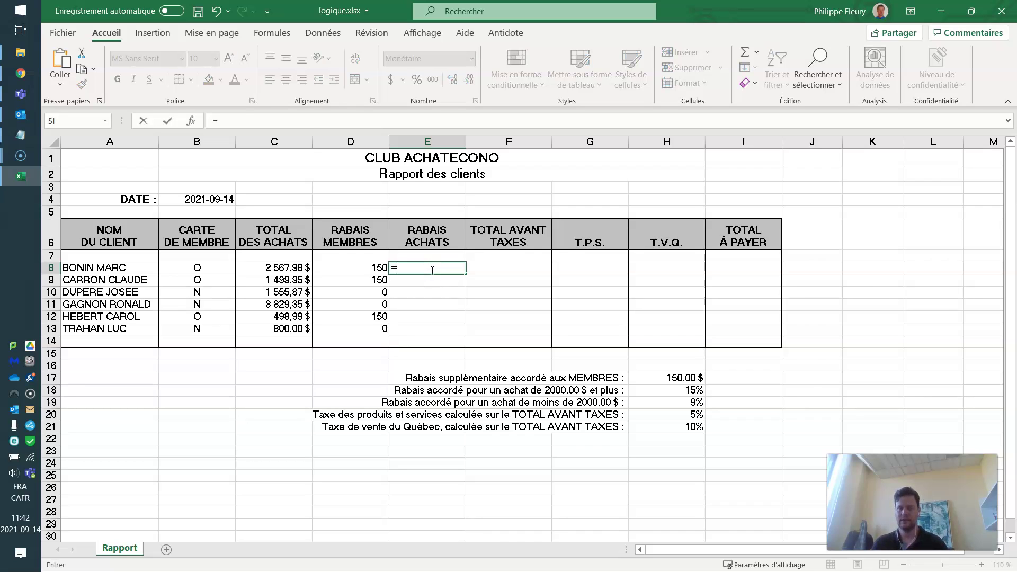
key(BackSpace)
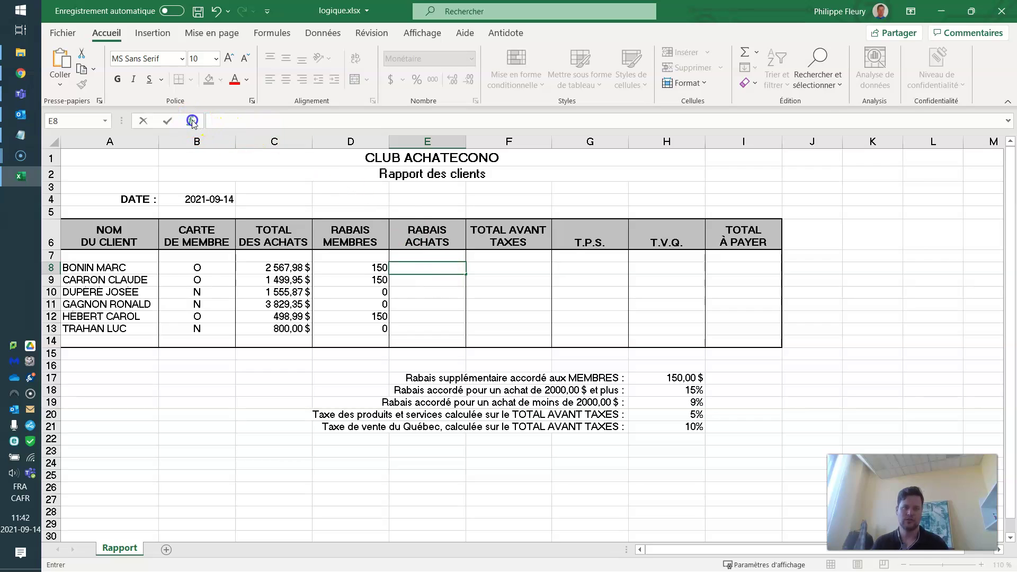
Insert an SI in E8 choosing H18 or H19 based on purchase total C8
click(191, 121)
click(630, 141)
double_click(630, 141)
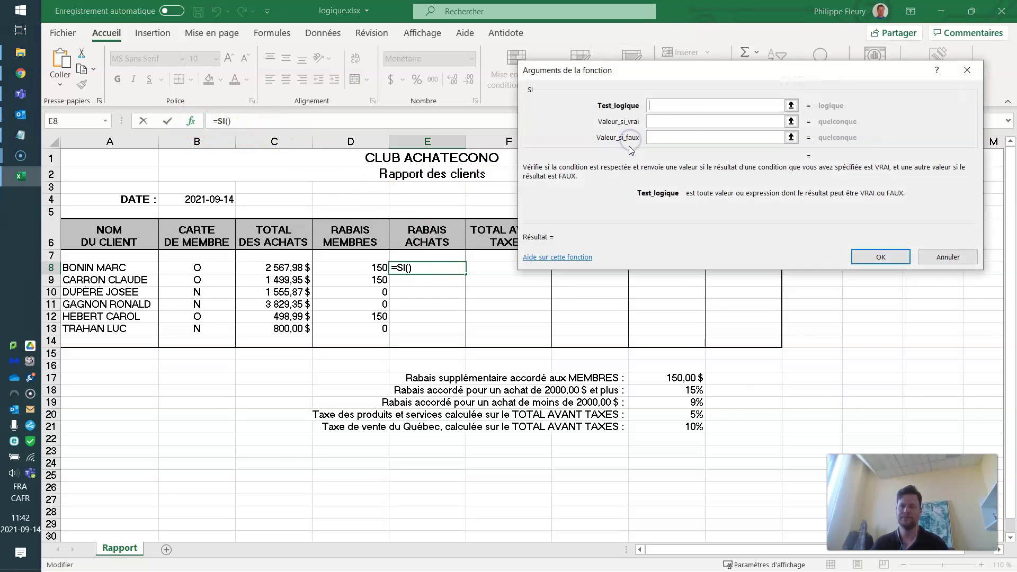
drag(717, 67, 684, 109)
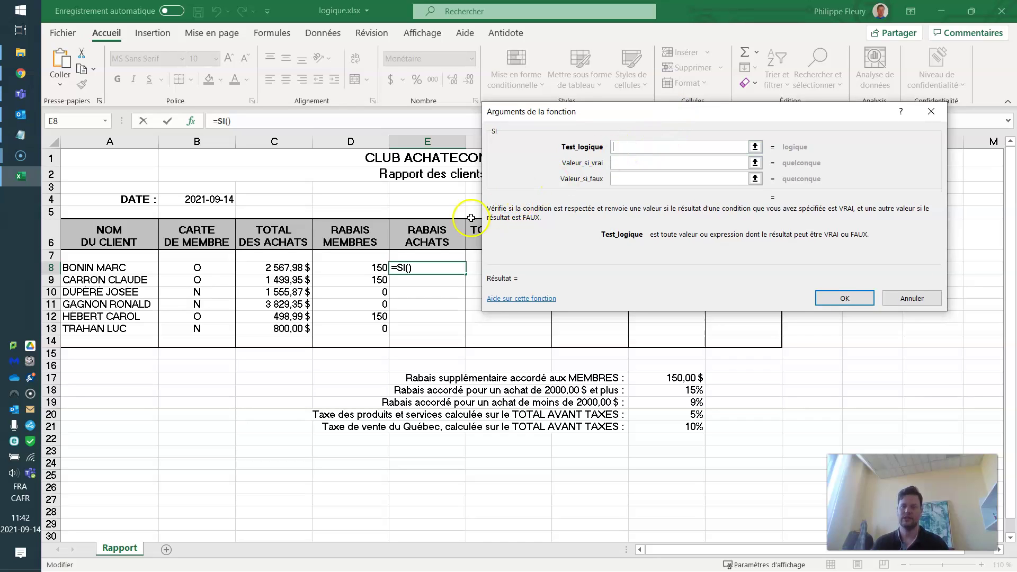
click(272, 268)
text(<)
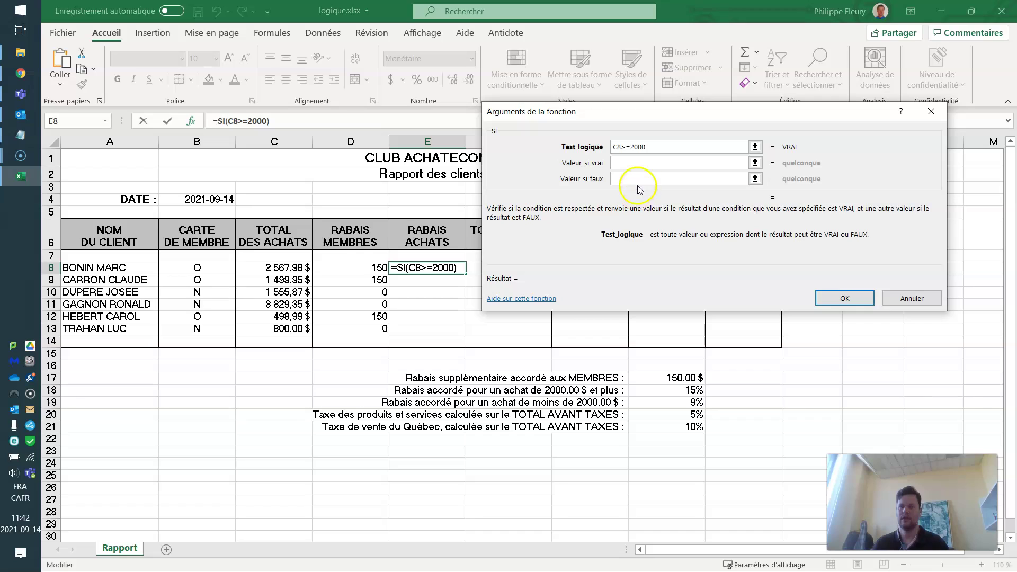
click(640, 161)
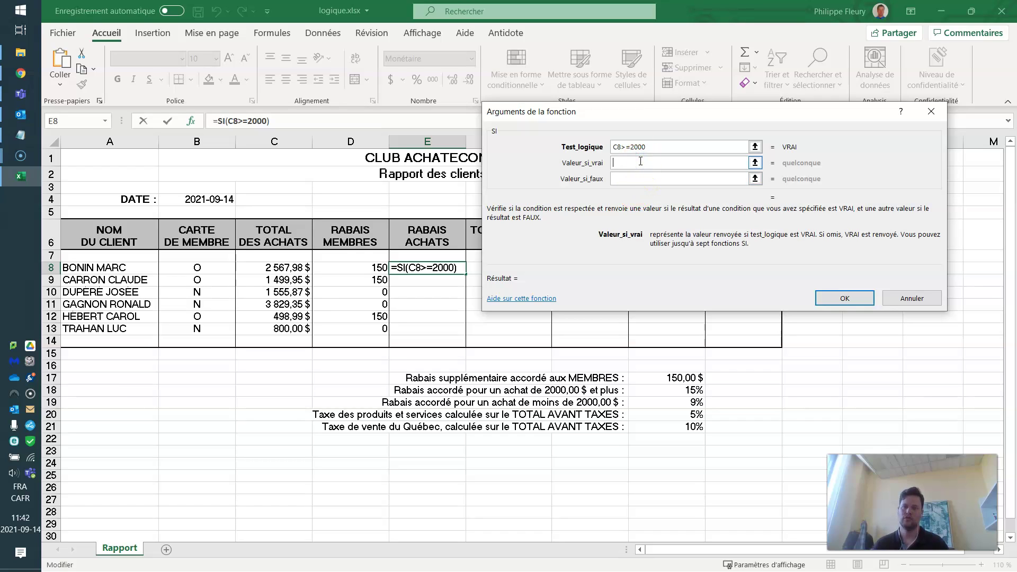
click(683, 391)
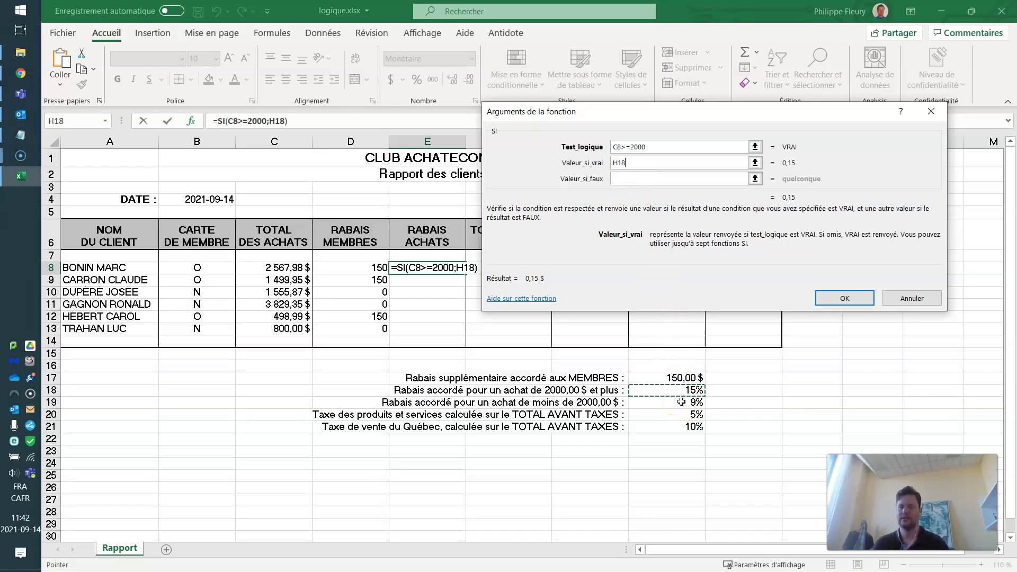
click(630, 179)
click(689, 402)
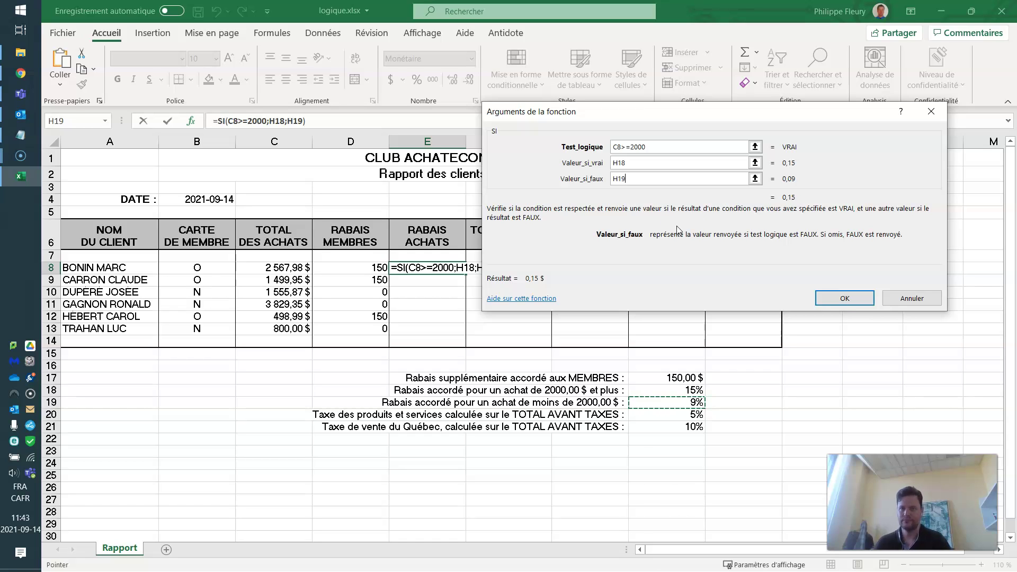
click(842, 298)
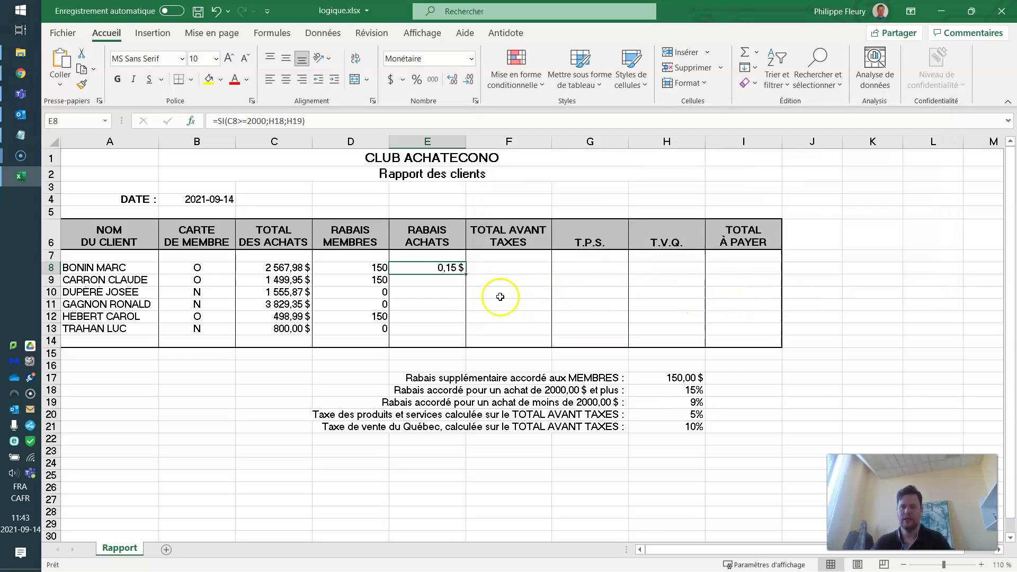
Multiply E8's SI result by C8 so the discount shows 385,20 $
click(312, 121)
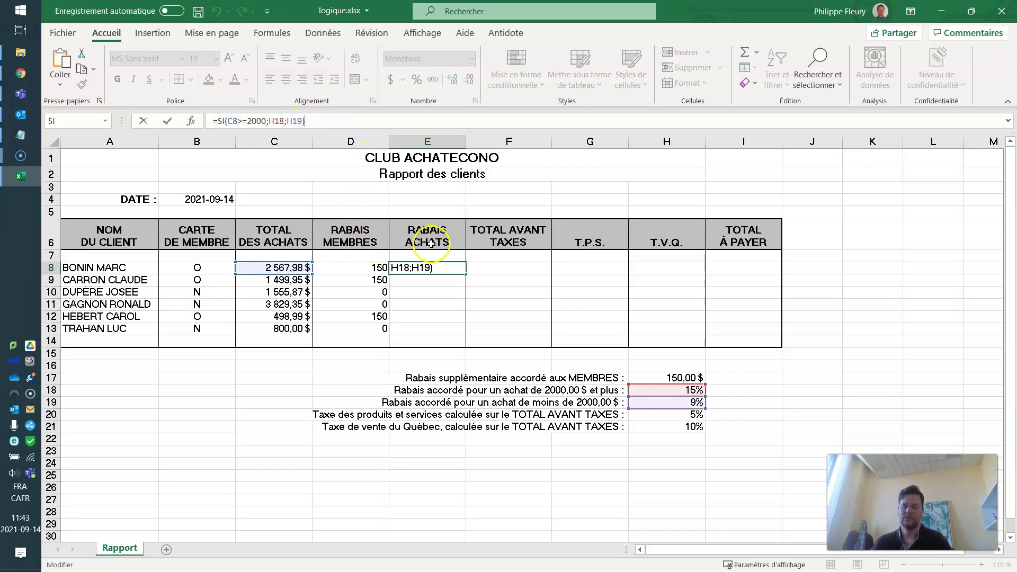
key(Return)
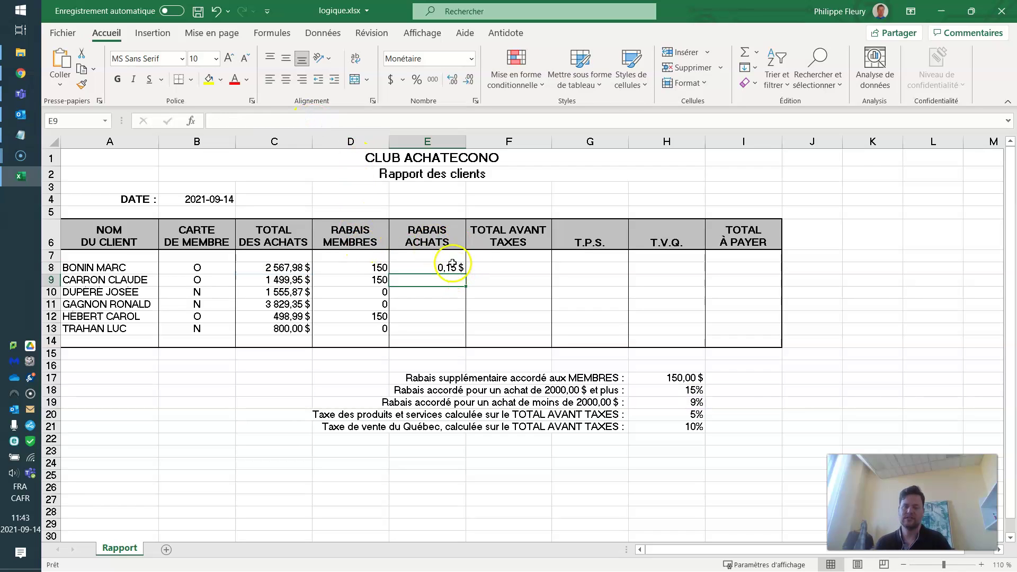
click(437, 268)
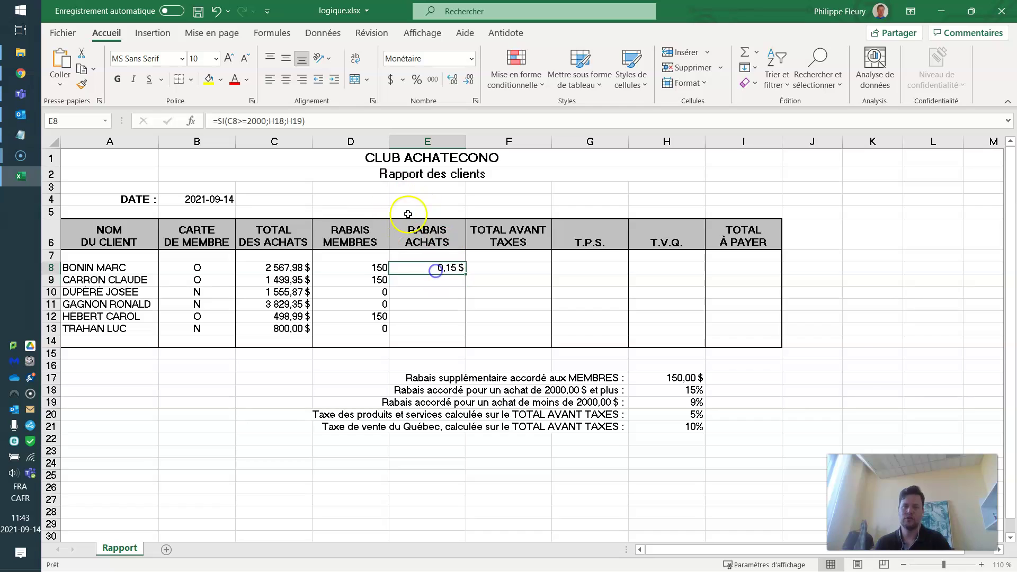
click(349, 121)
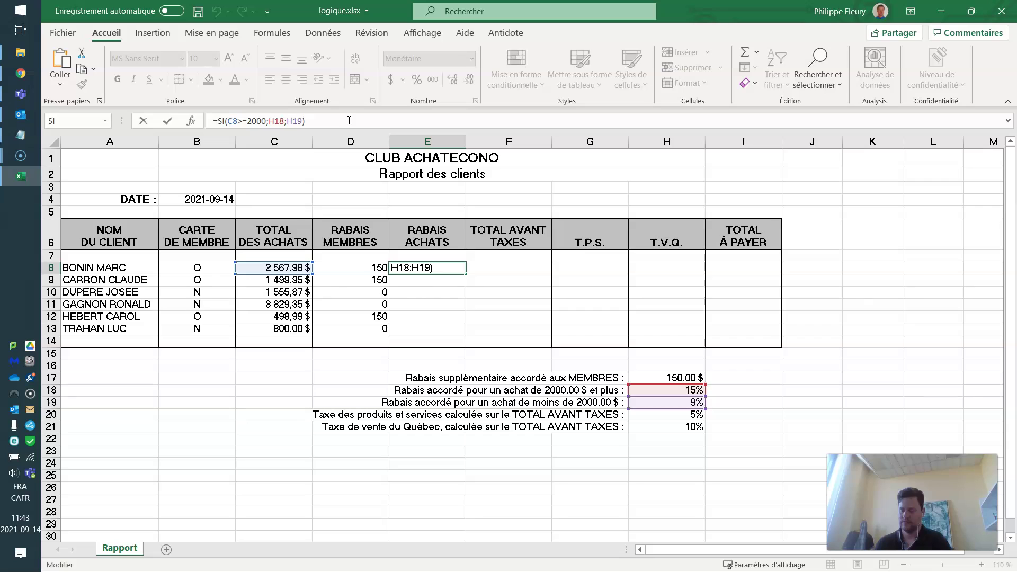
click(268, 267)
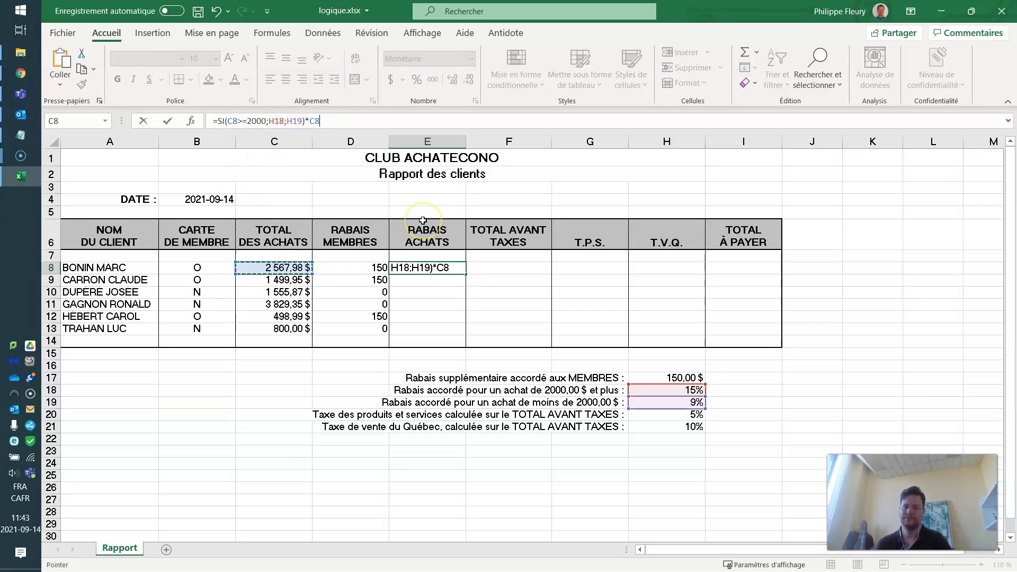
key(ctrl+Return)
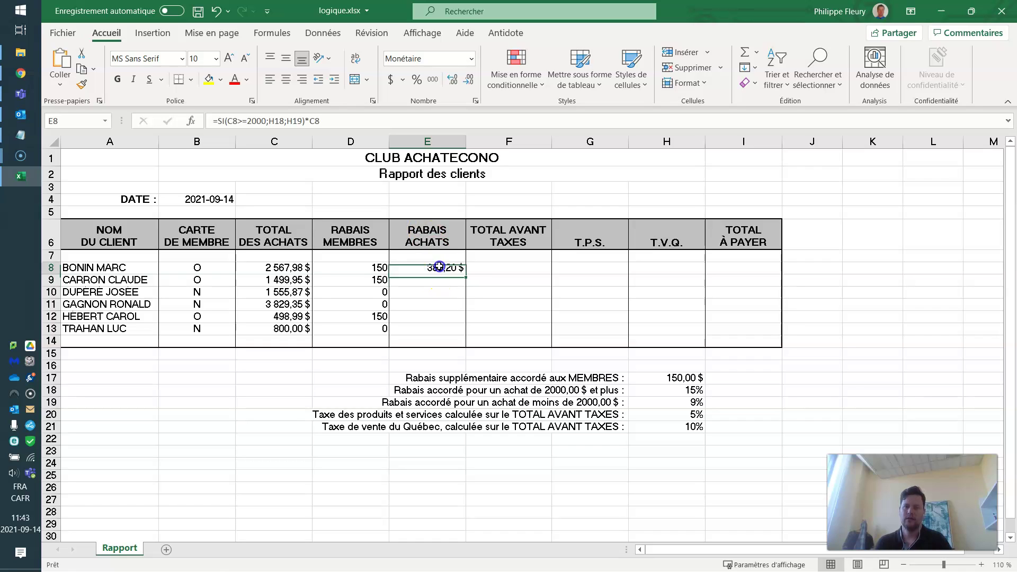
Lock the rates as H$18 and H$19 and fill E8's formula down to E13
drag(439, 266, 457, 331)
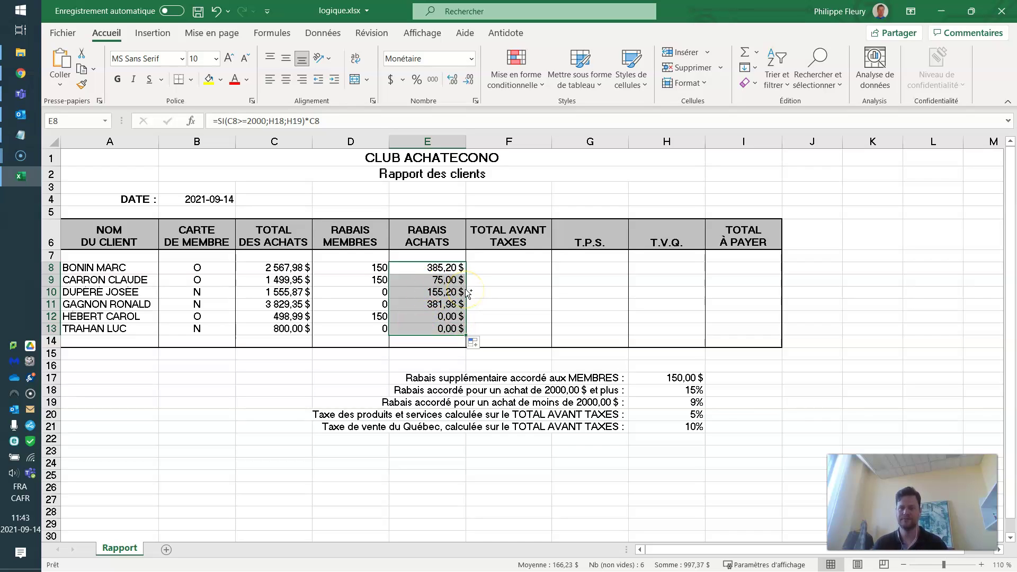
key(ctrl+z)
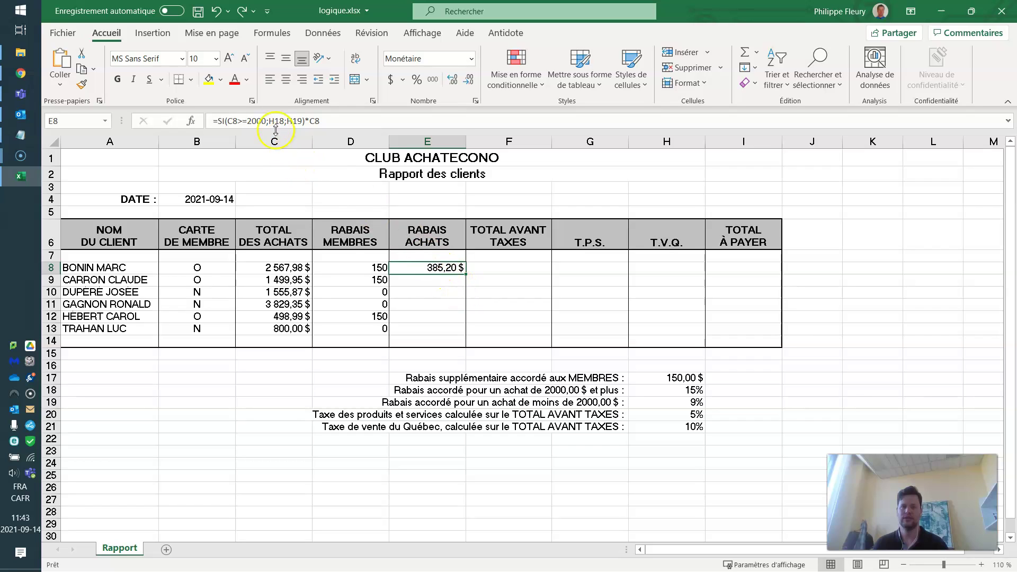
click(271, 121)
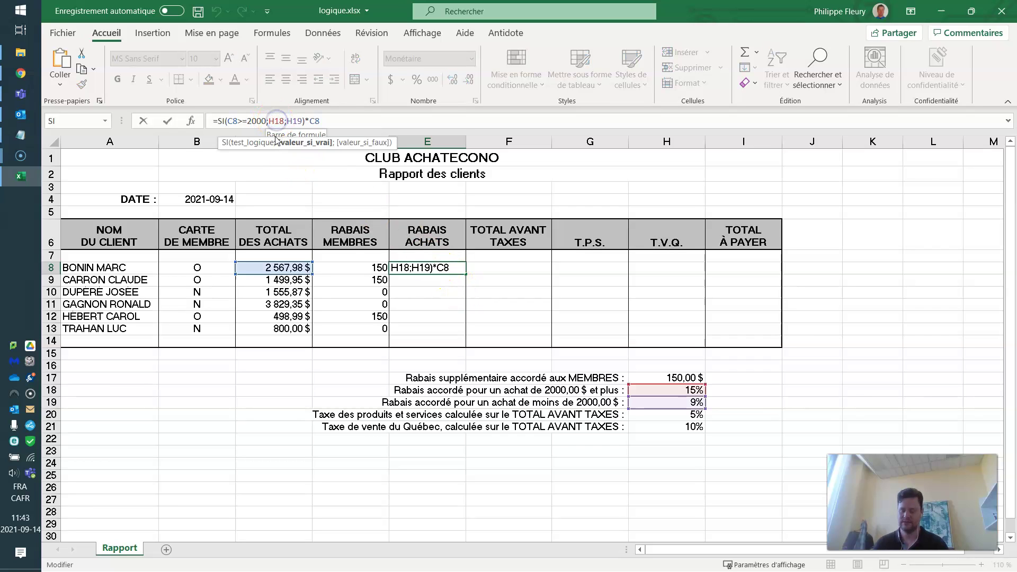
text($)
key(Right)
key(Right)
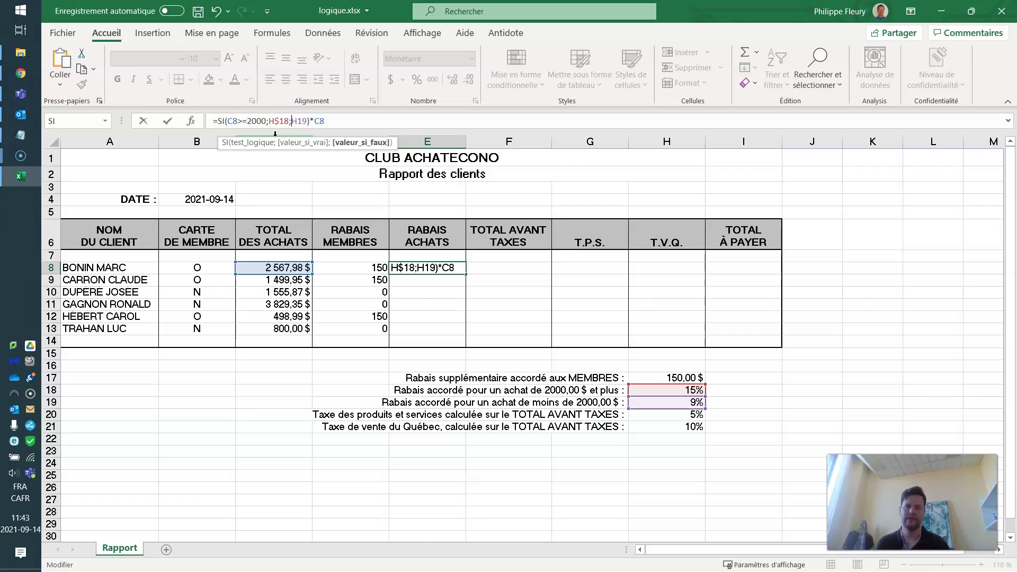
text($)
key(Return)
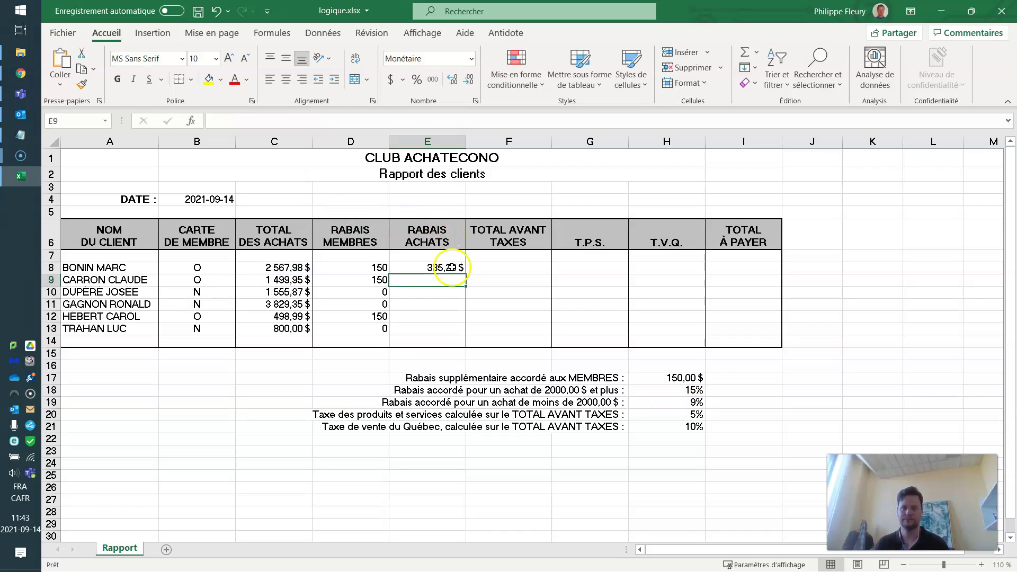
click(451, 267)
drag(465, 274, 462, 333)
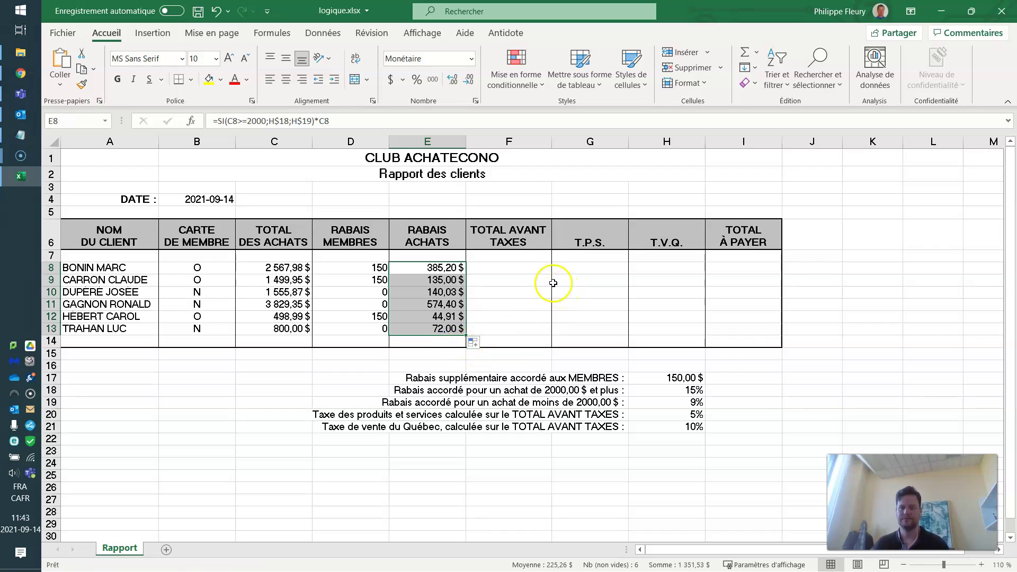
Enter =C8-D8-E8 in F8 and fill it down to F13
click(509, 270)
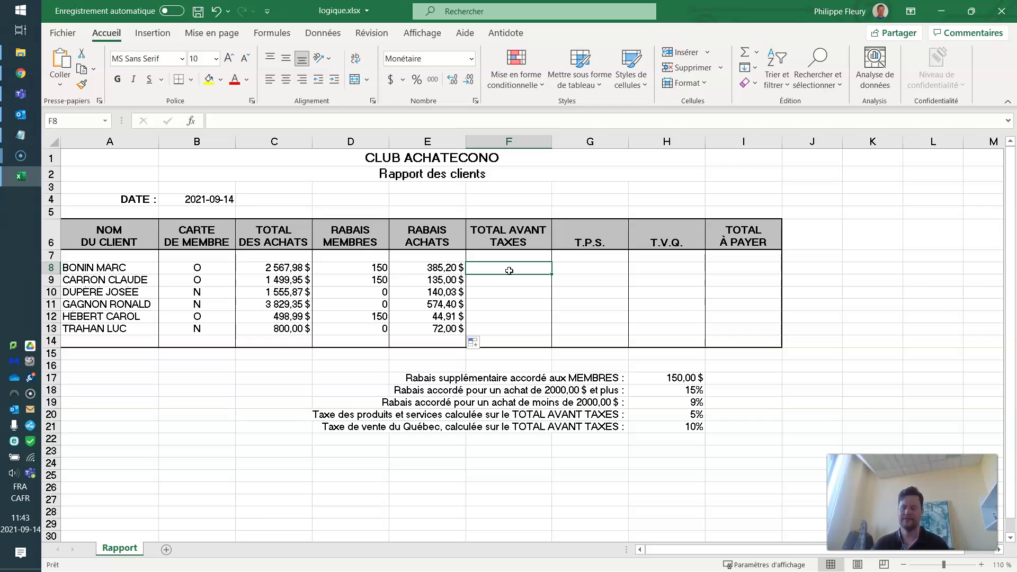
text(=)
click(288, 268)
text(-)
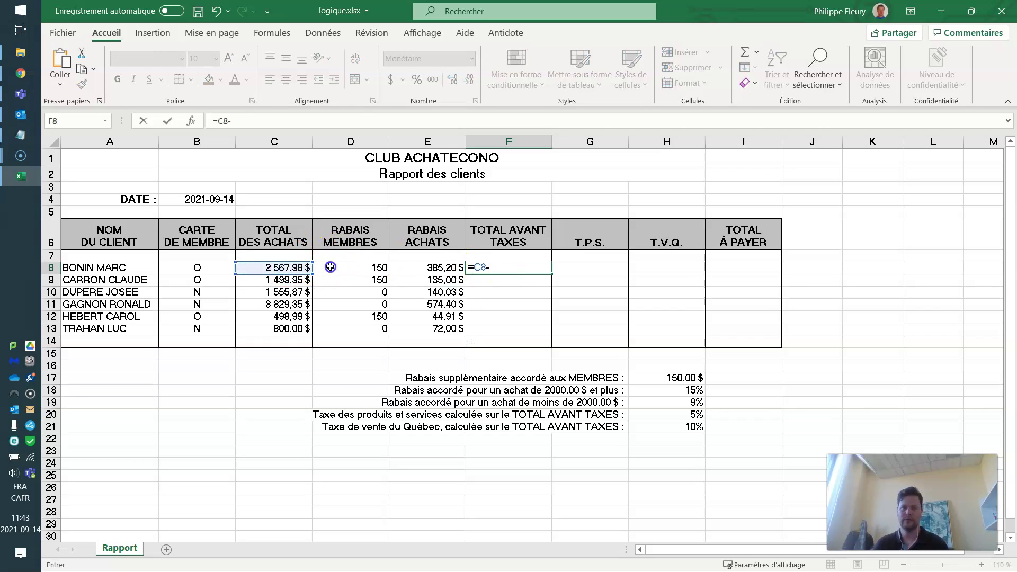
click(331, 267)
text(-)
click(426, 268)
key(Return)
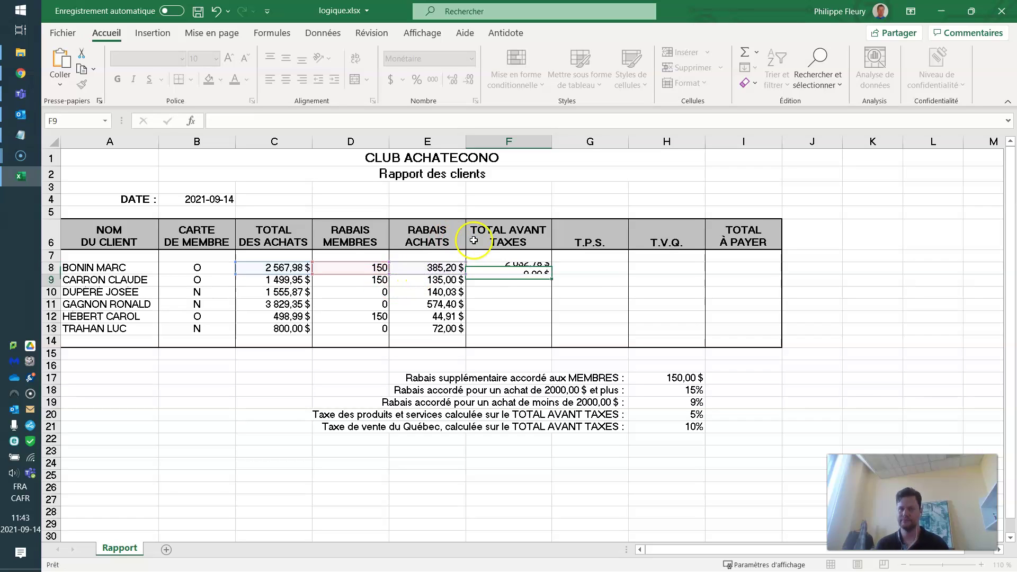
click(507, 269)
drag(551, 274, 519, 330)
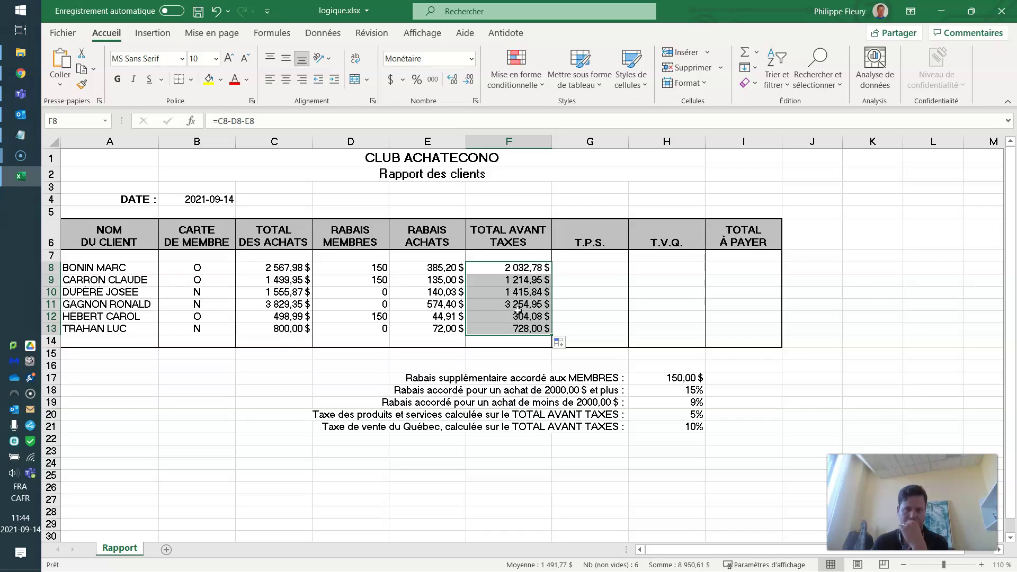
Test the totals by entering 150 in C12, checking F12, then undo the change
click(293, 329)
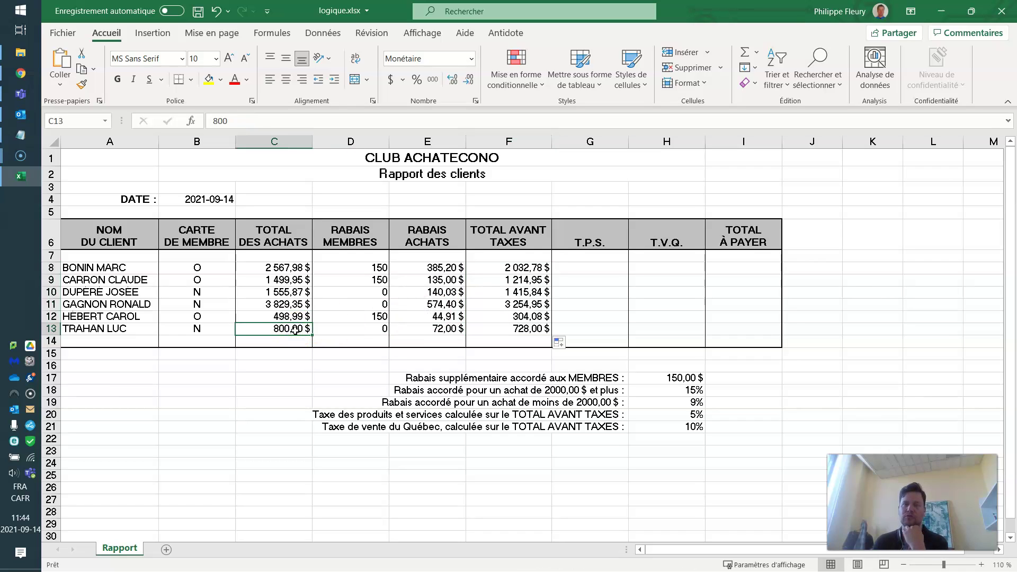
key(Up)
text(150)
key(Return)
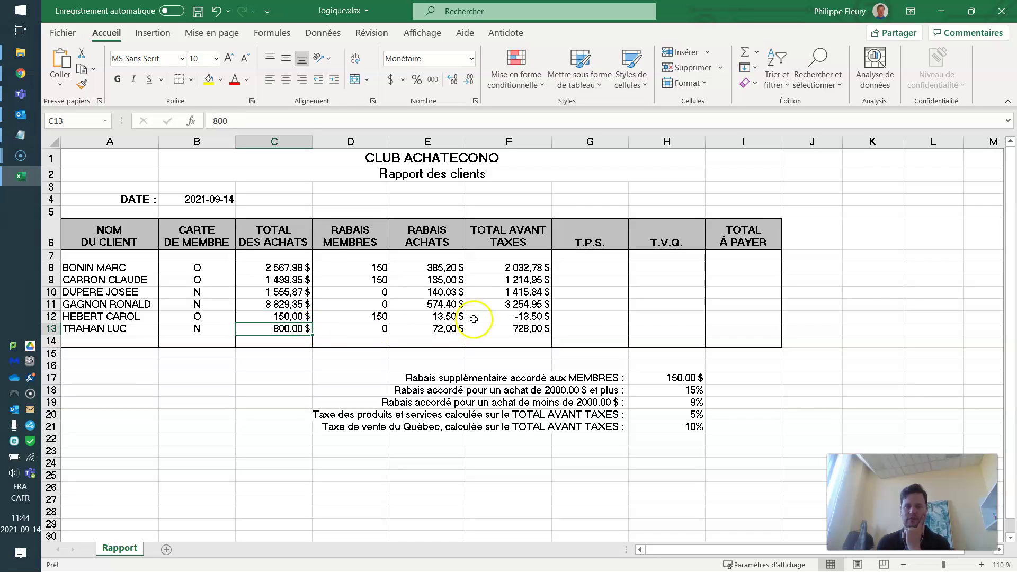
click(499, 318)
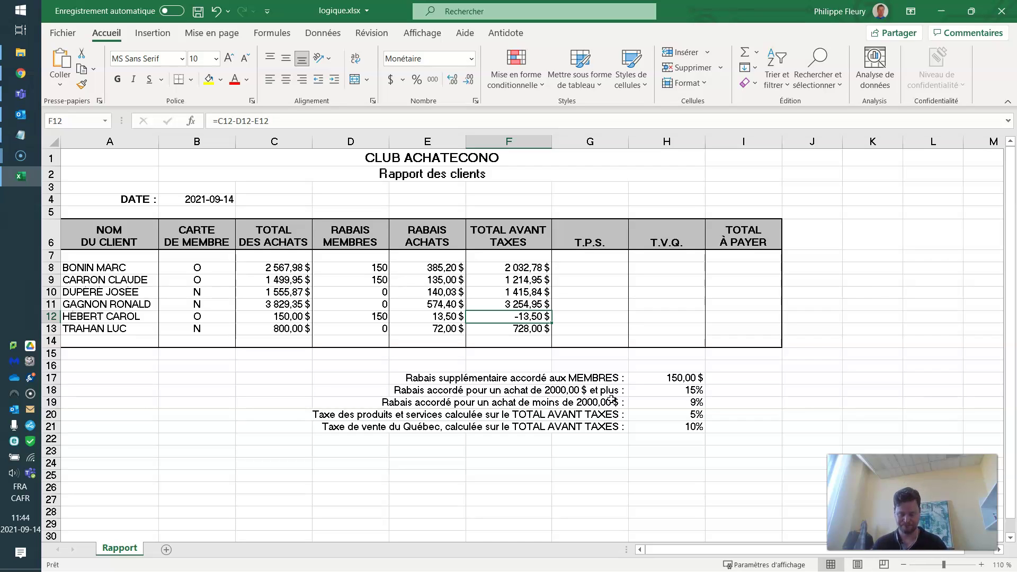
key(ctrl+z)
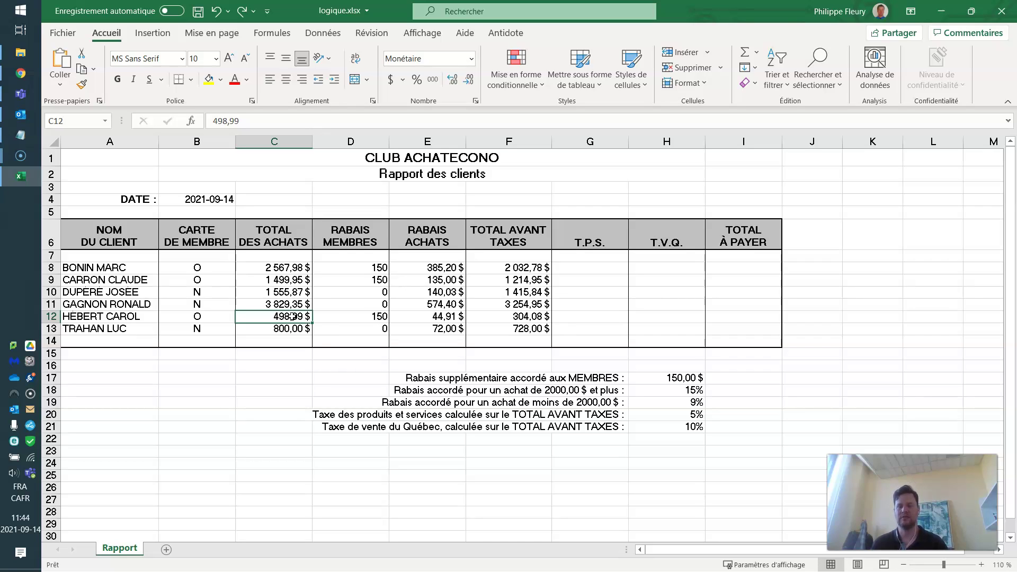
click(392, 440)
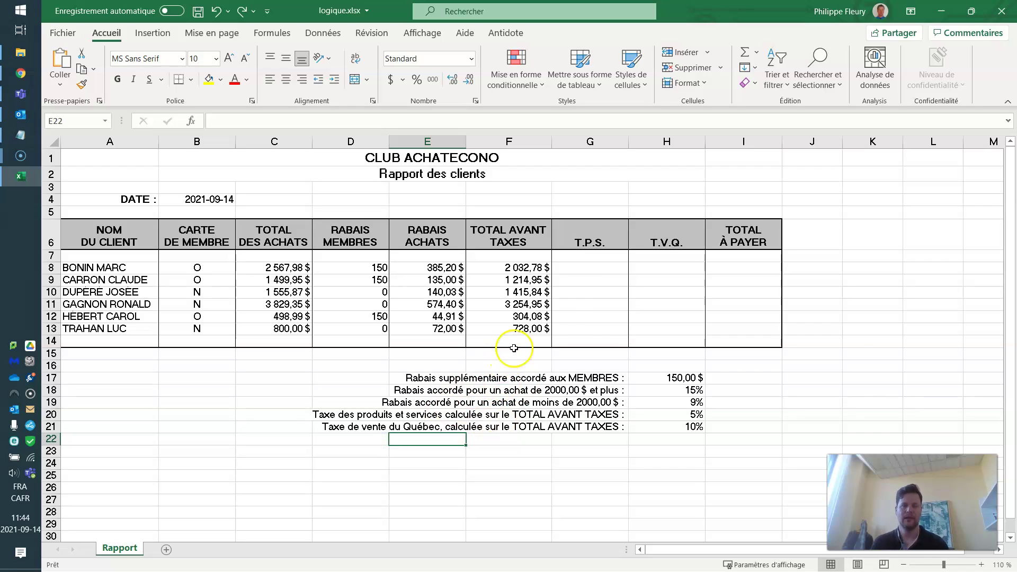
Enter =F8*H$20 in G8 and fill it down to G13, from 101,64 $ to 36,40 $
click(578, 267)
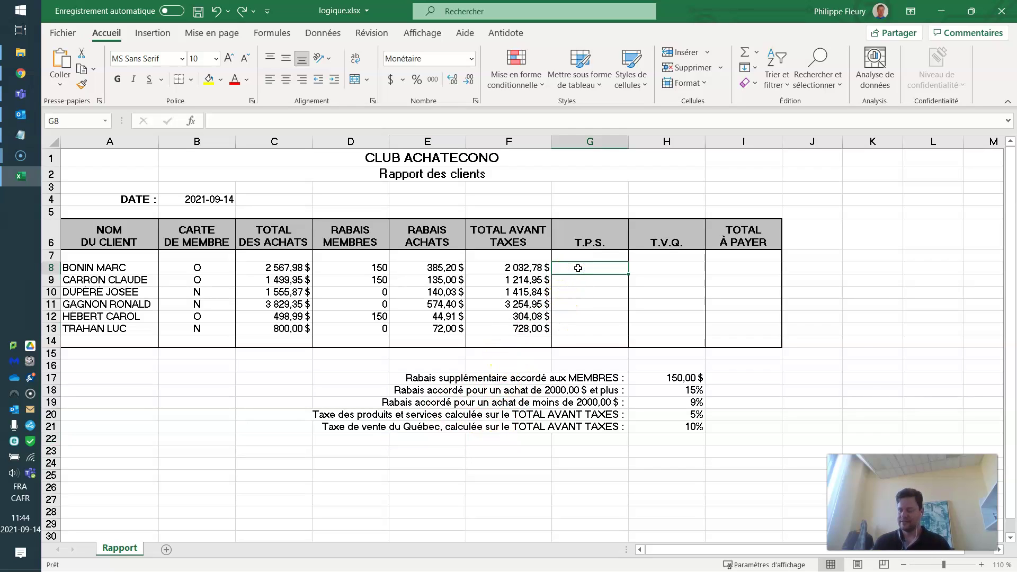
text(=)
click(520, 268)
text(*)
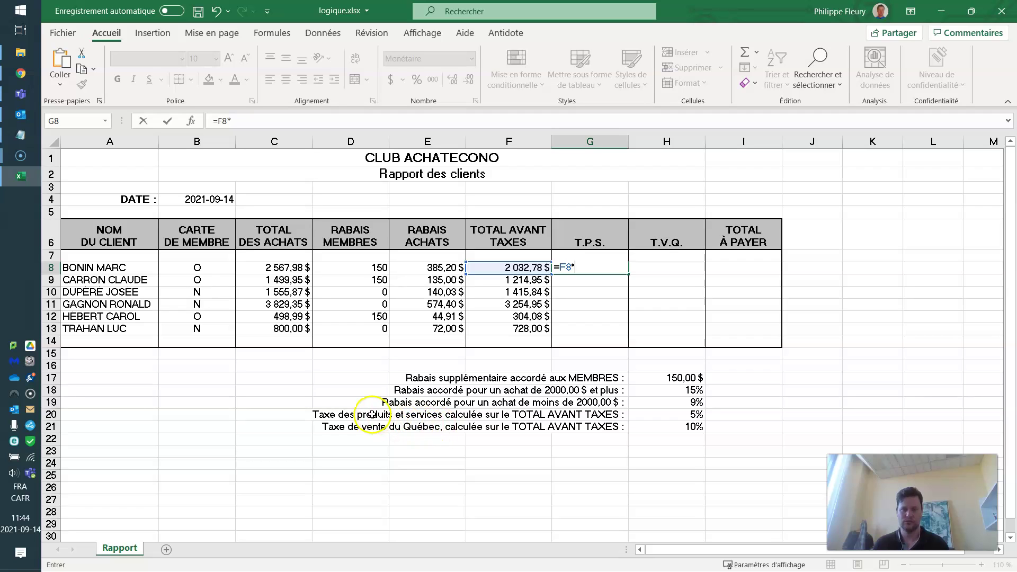
click(685, 414)
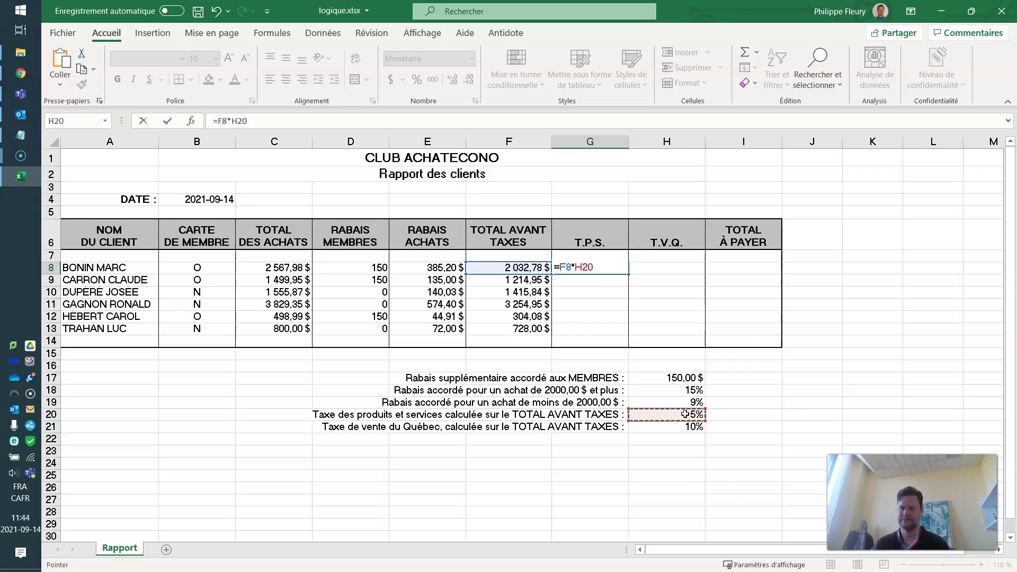
key(Return)
click(612, 268)
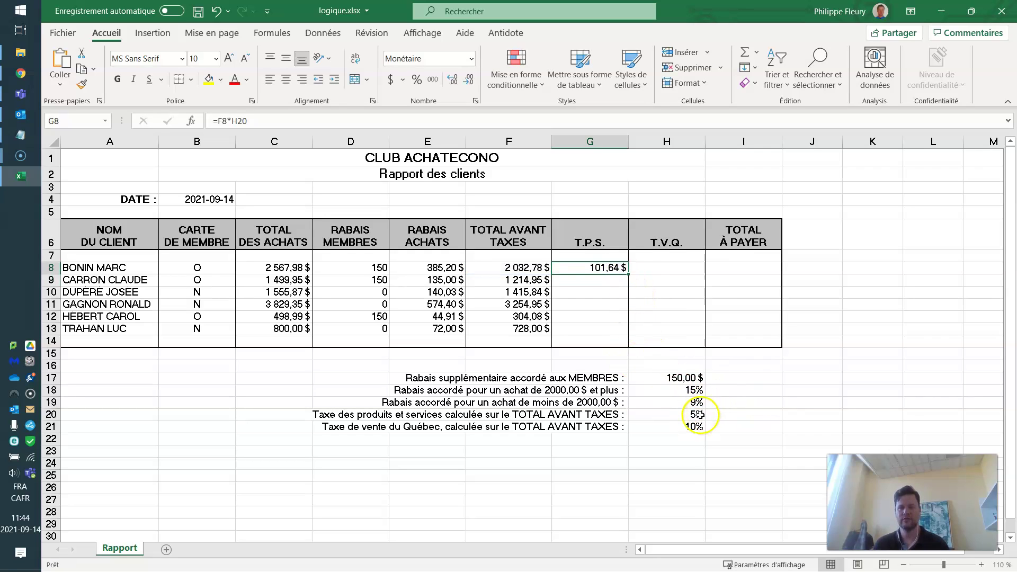
click(239, 121)
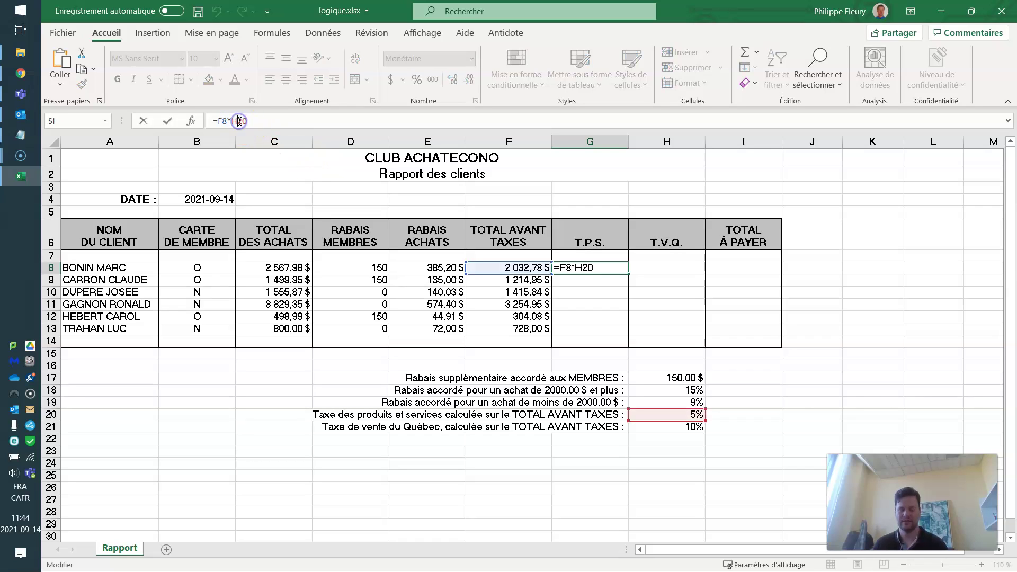
text($)
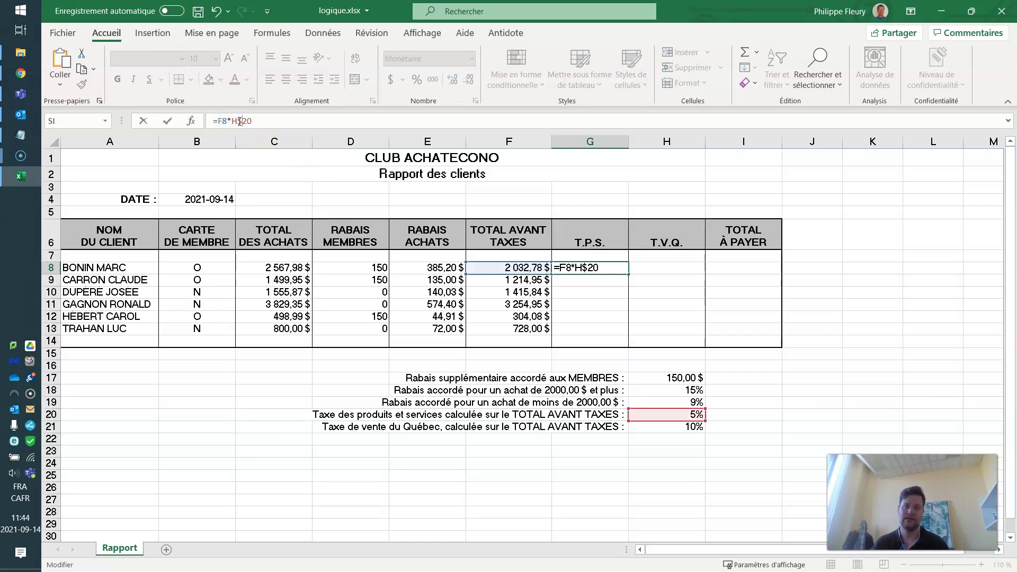
key(Return)
click(588, 267)
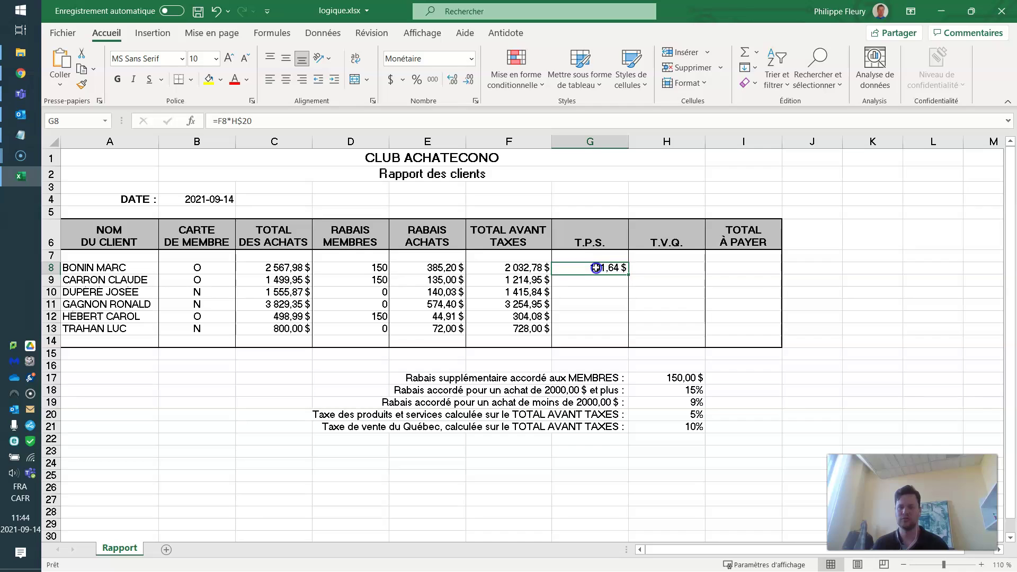
drag(626, 291, 626, 331)
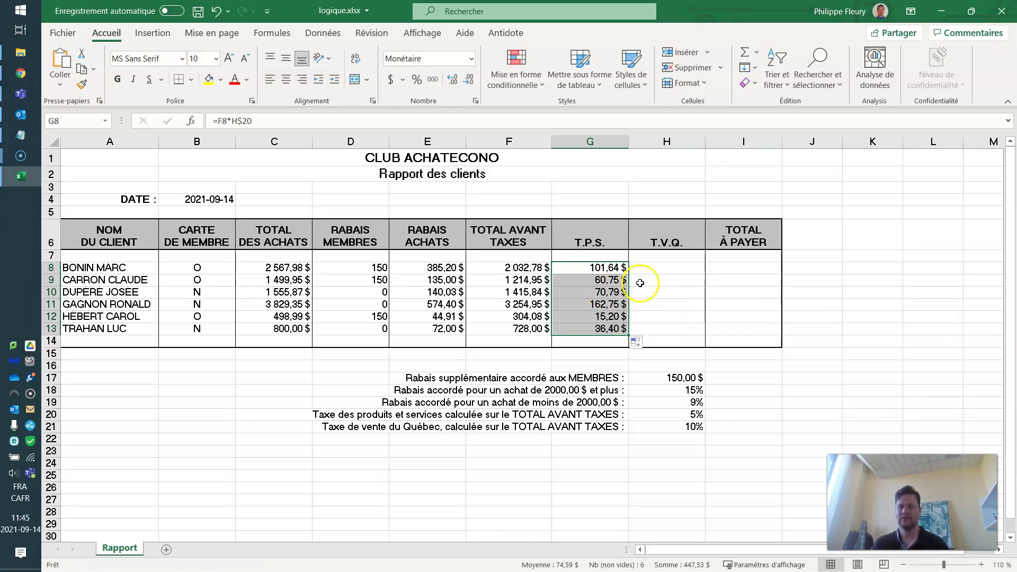
Enter =F8*H$21 in H8 and fill it down to H13, from 202,77 $ to 72,62 $
click(658, 267)
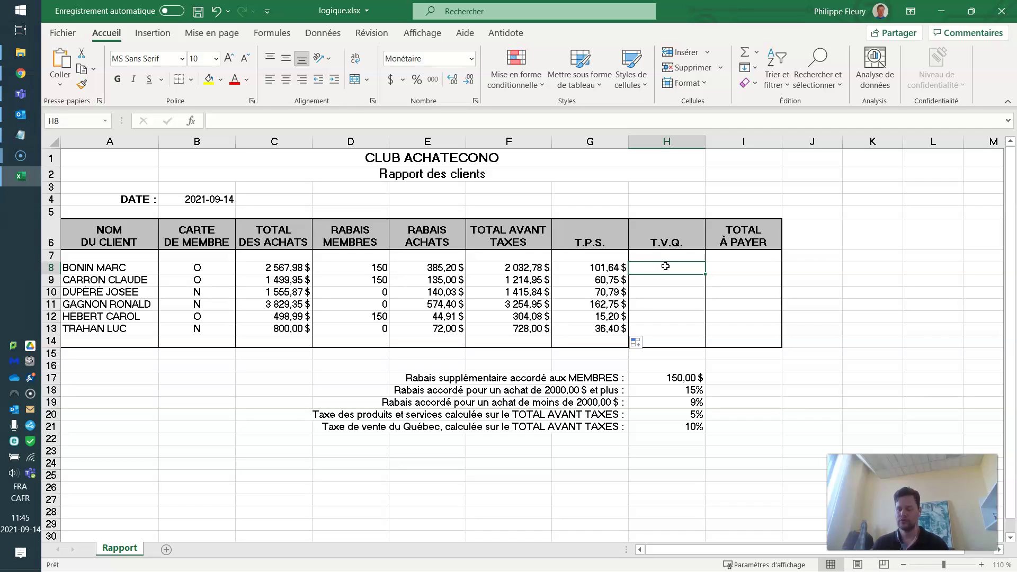
text(=)
click(524, 268)
text(*)
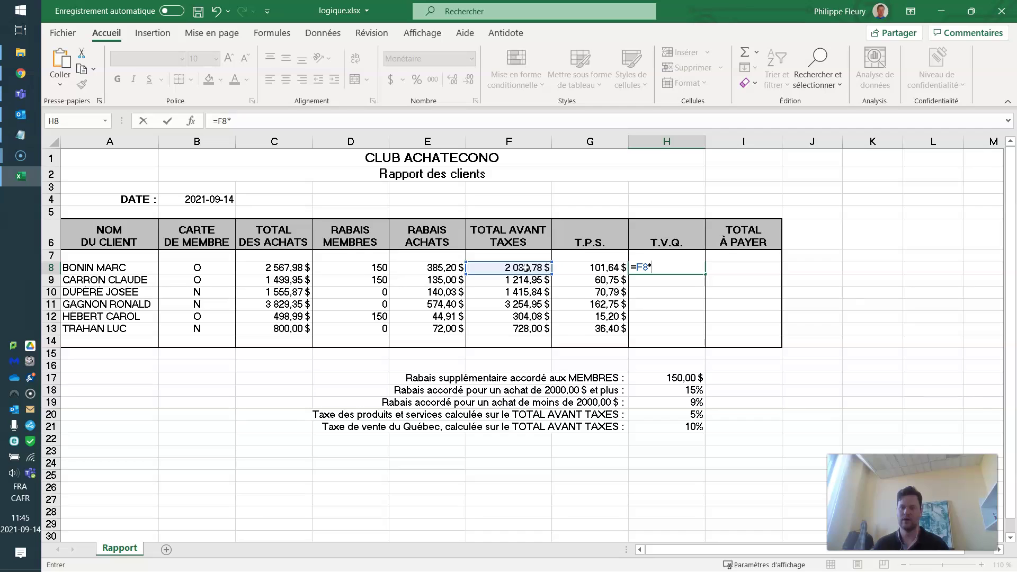
click(662, 429)
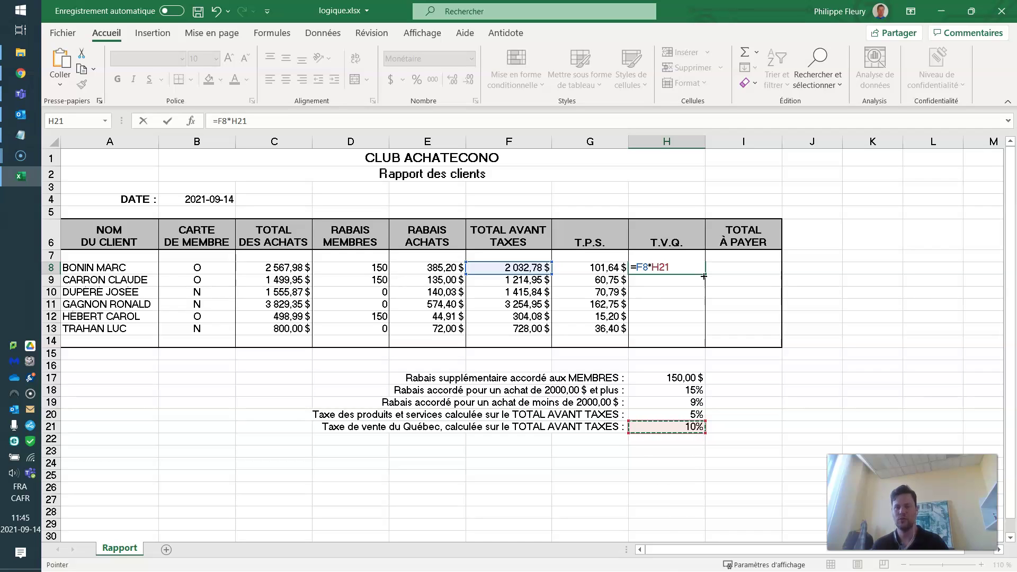
key(Left)
key(Left)
text($)
key(ctrl+Return)
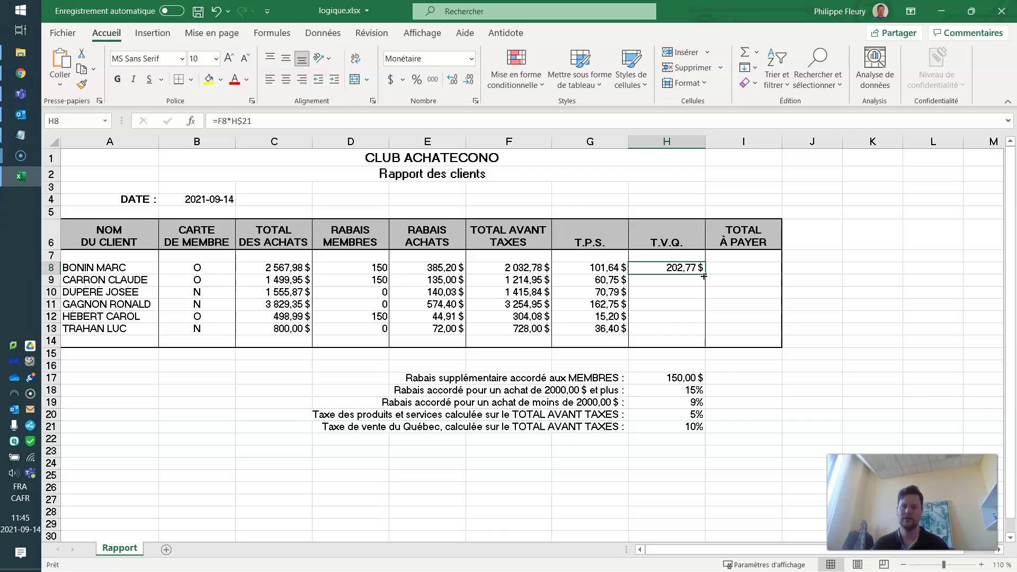
drag(704, 276, 694, 333)
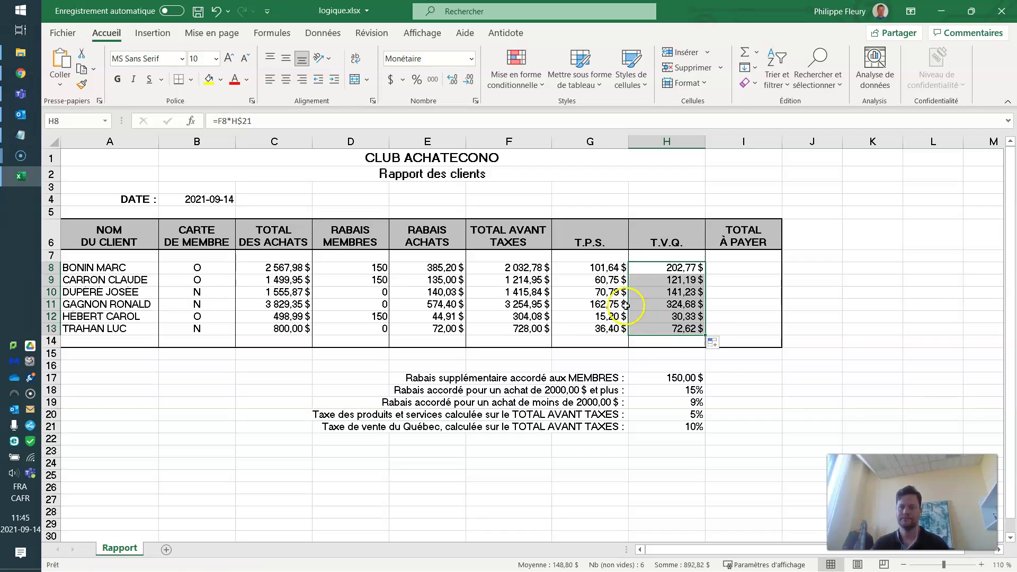
Begin a manual =F8+ addition formula in I8, then abandon it and clear the cell
click(741, 269)
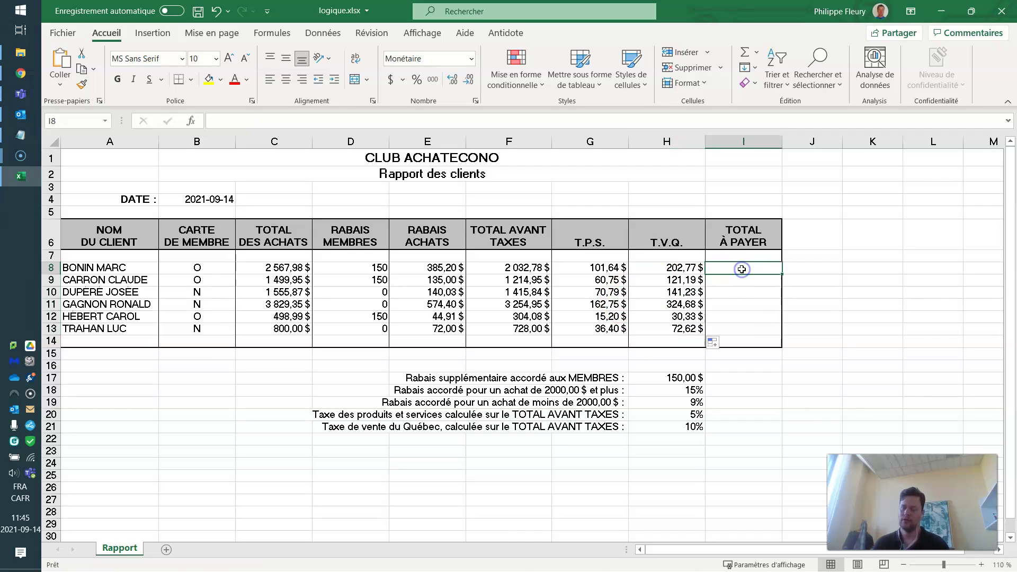
text(=)
click(510, 263)
text(+)
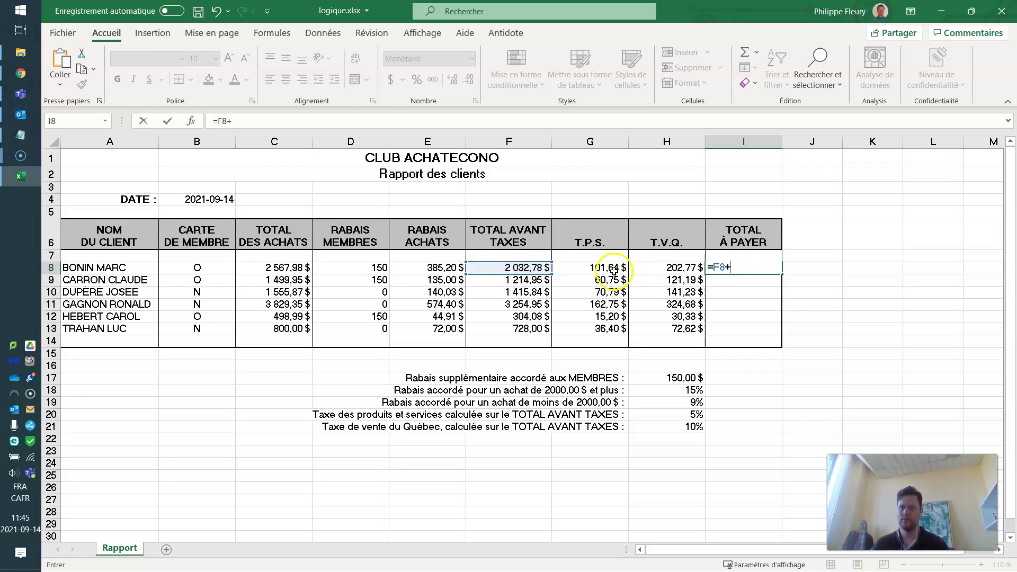
key(Return)
key(Return)
key(Delete)
AutoSum row 8 into I8 as =SOMME(F8:H8), then fill down to I13 (2 337,19 $ to 837,02 $)
key(Left)
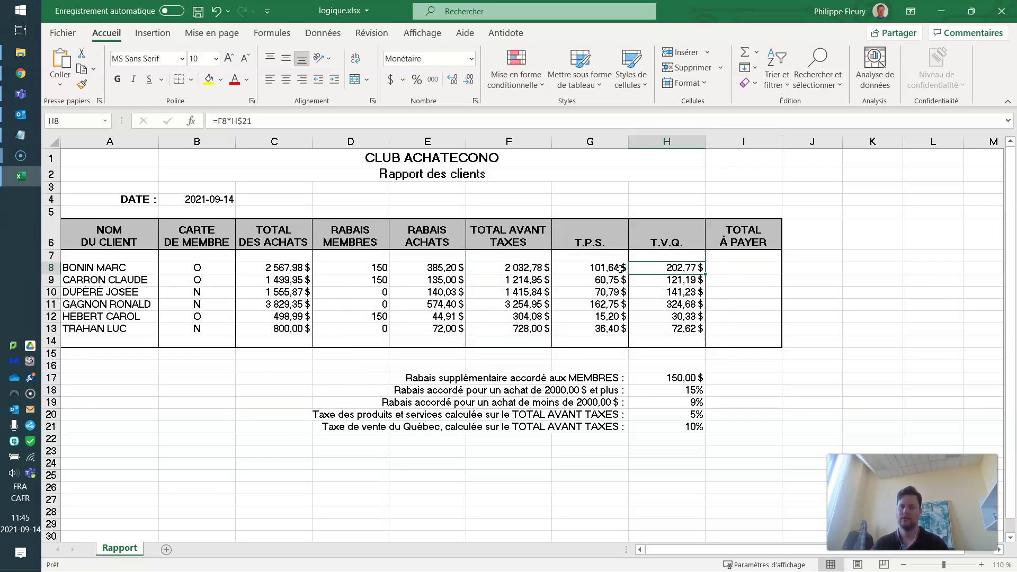
key(Left)
key(Left)
key(shift+Right)
key(shift+Right)
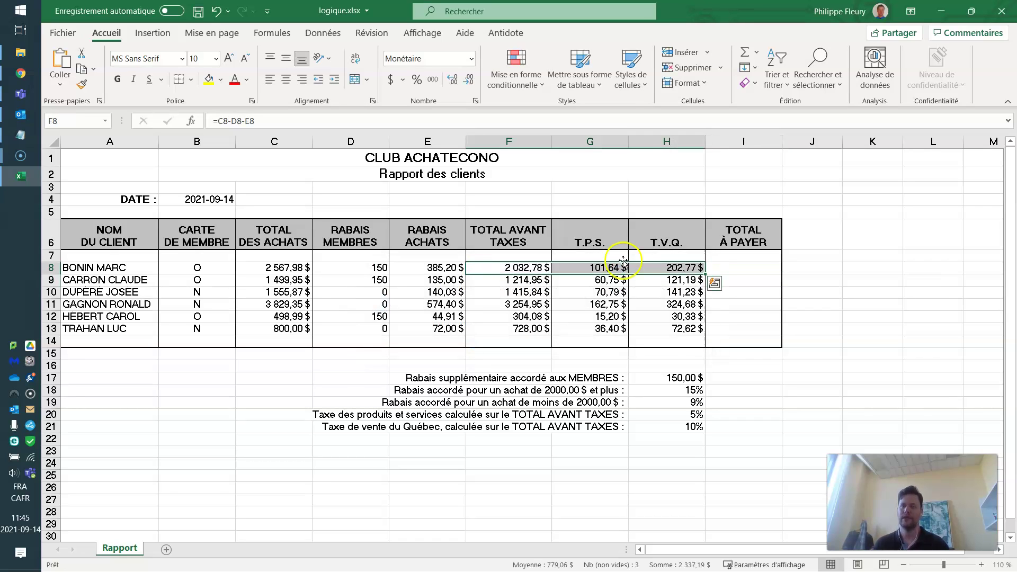
click(745, 53)
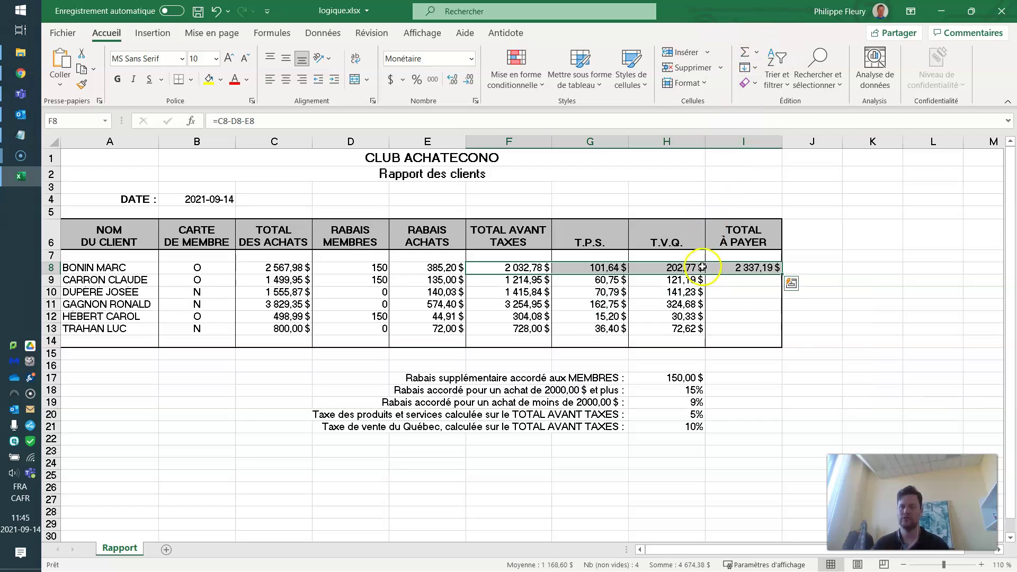
click(768, 272)
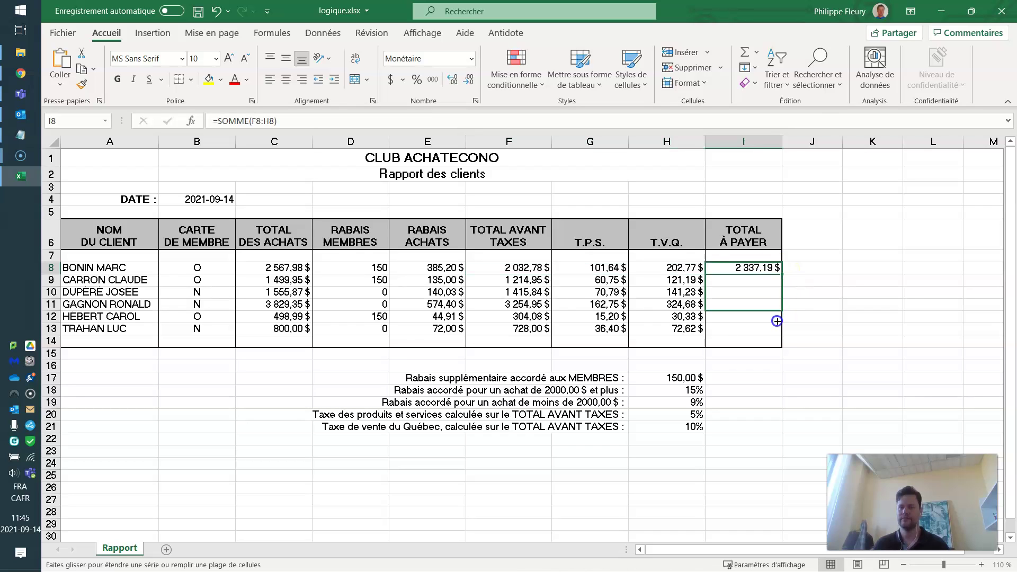
drag(782, 274, 779, 333)
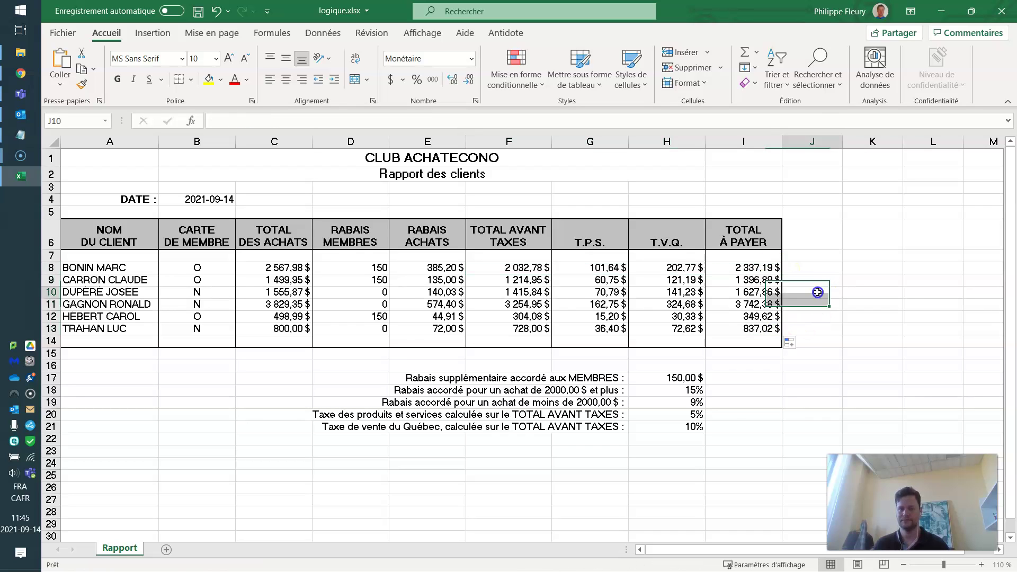
click(723, 327)
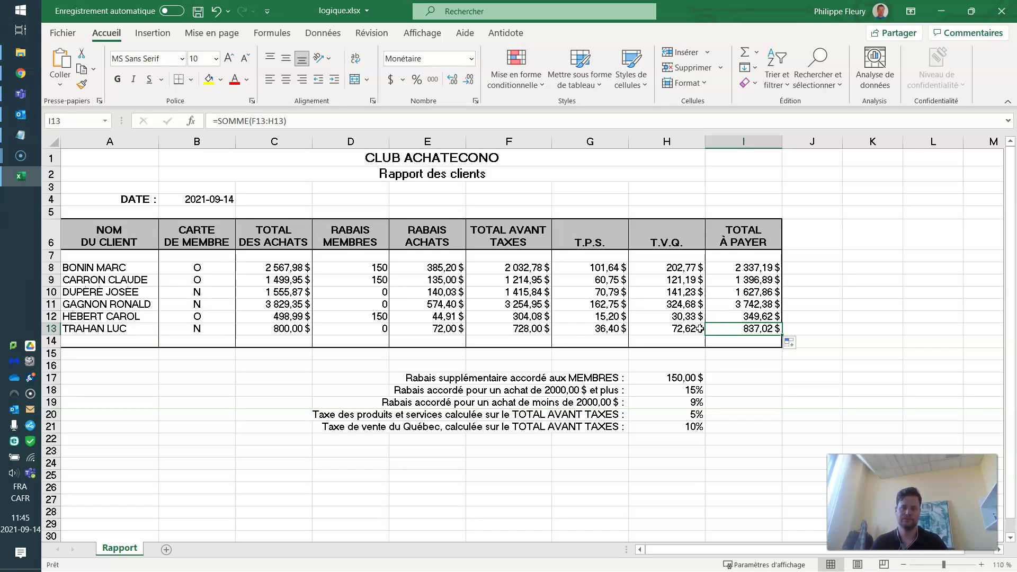